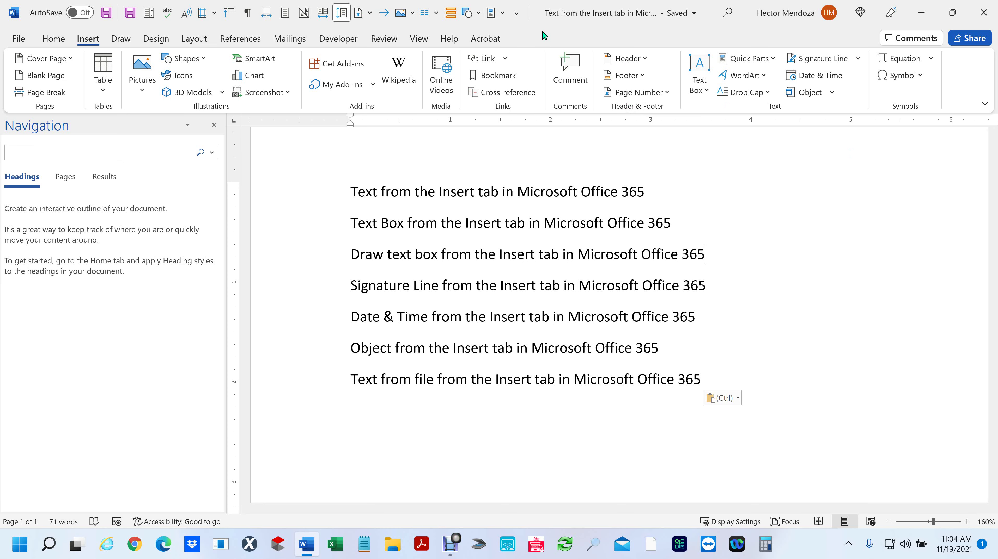
# Step: Show the desktop, launch a new Word window, maximize it, and create a blank document
pyautogui.press('super+d')
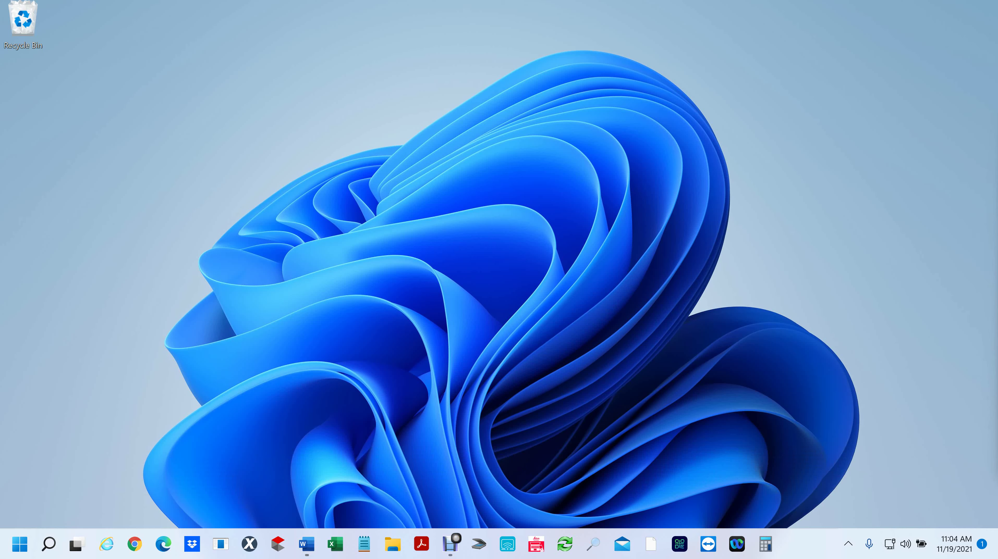
pyautogui.press('super+d')
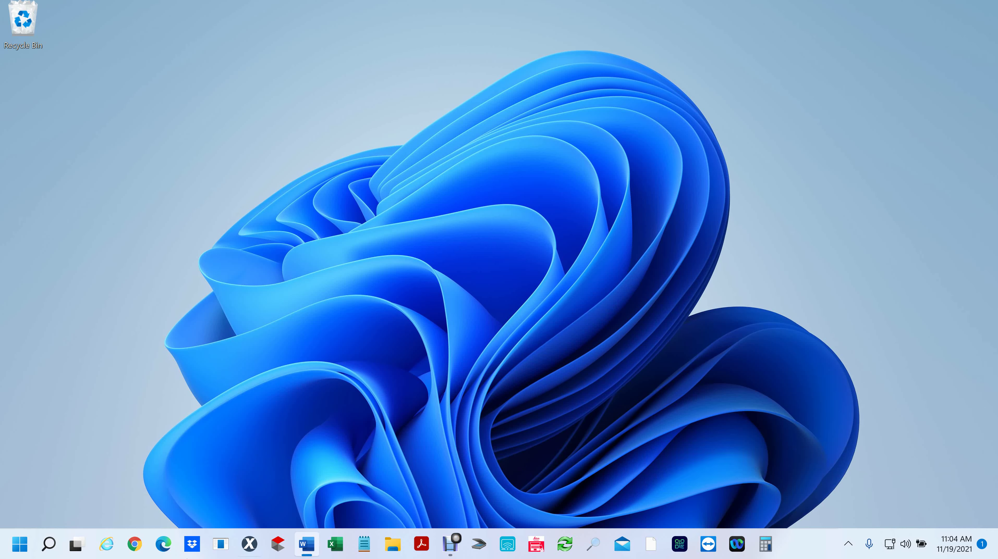
pyautogui.click(313, 548)
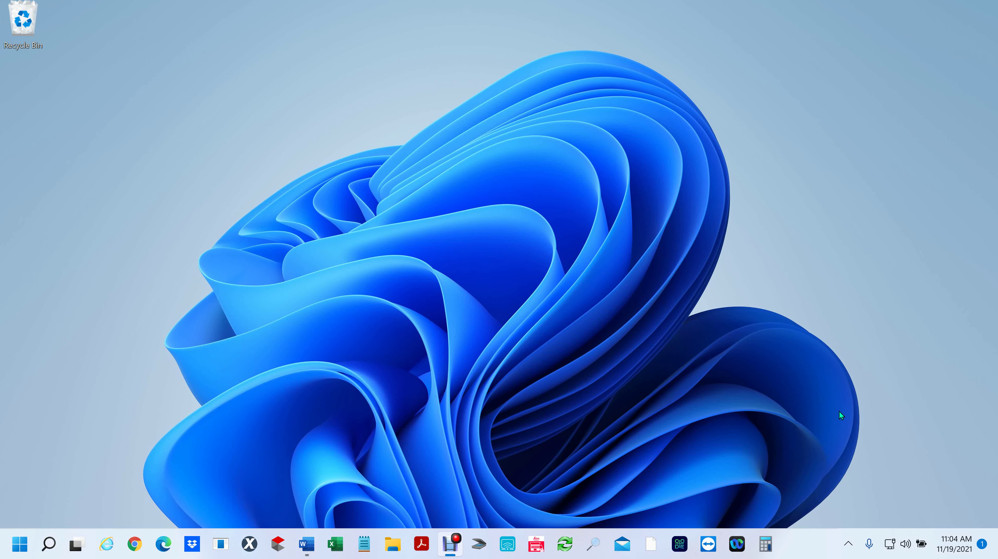
pyautogui.rightClick(306, 545)
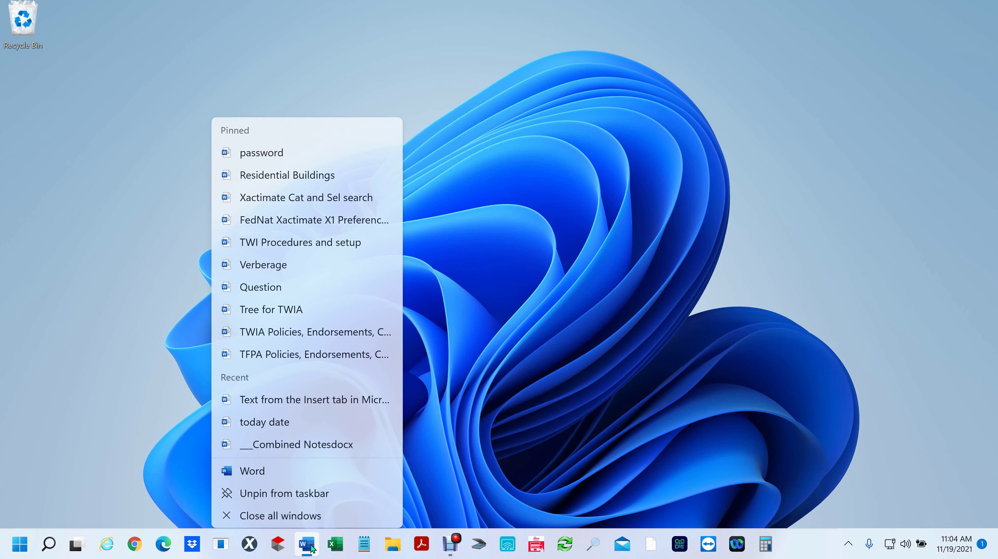
pyautogui.click(289, 461)
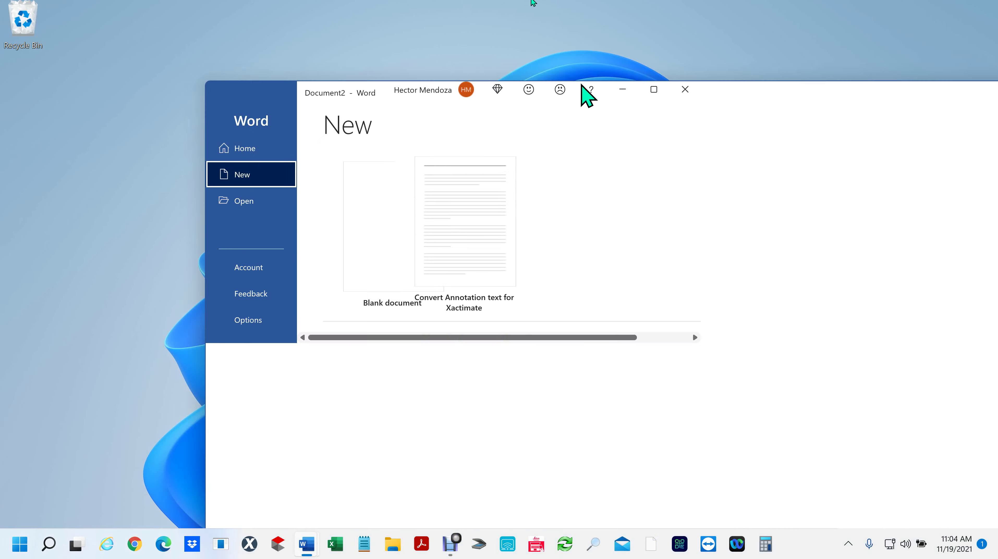
pyautogui.moveTo(587, 94); pyautogui.dragTo(485, 7)
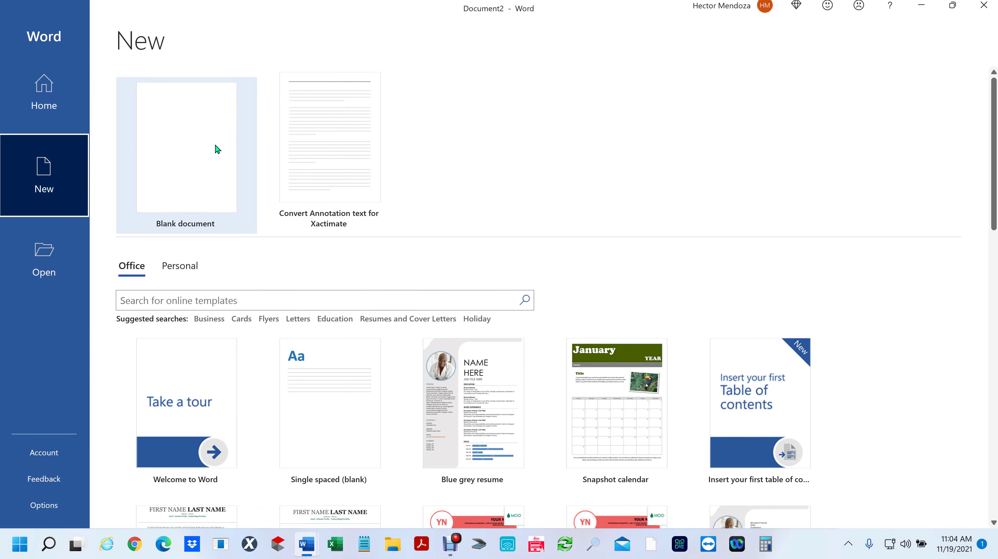
pyautogui.click(216, 147)
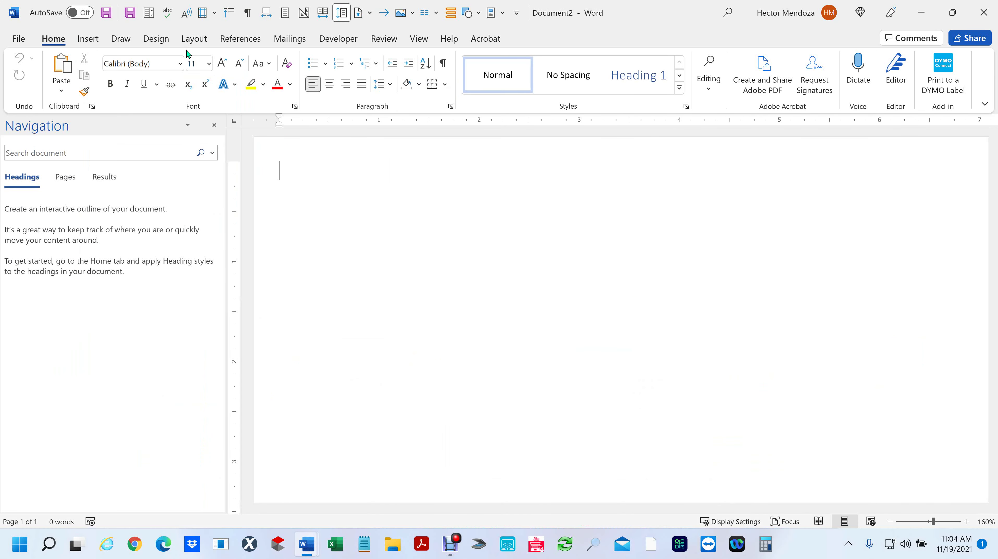
# Step: Set the blank document's page margins to the Normal preset with 1" on every side
pyautogui.click(194, 39)
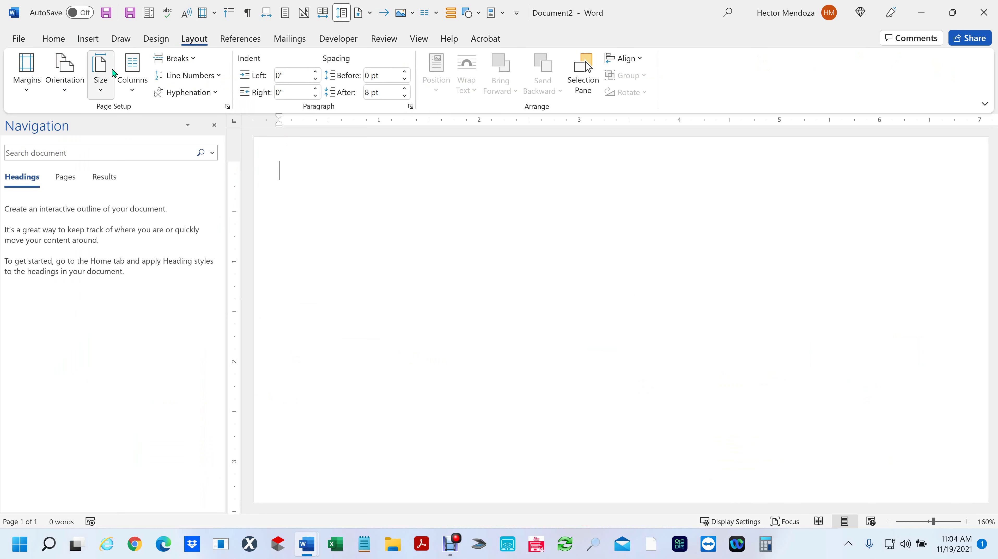
pyautogui.click(99, 75)
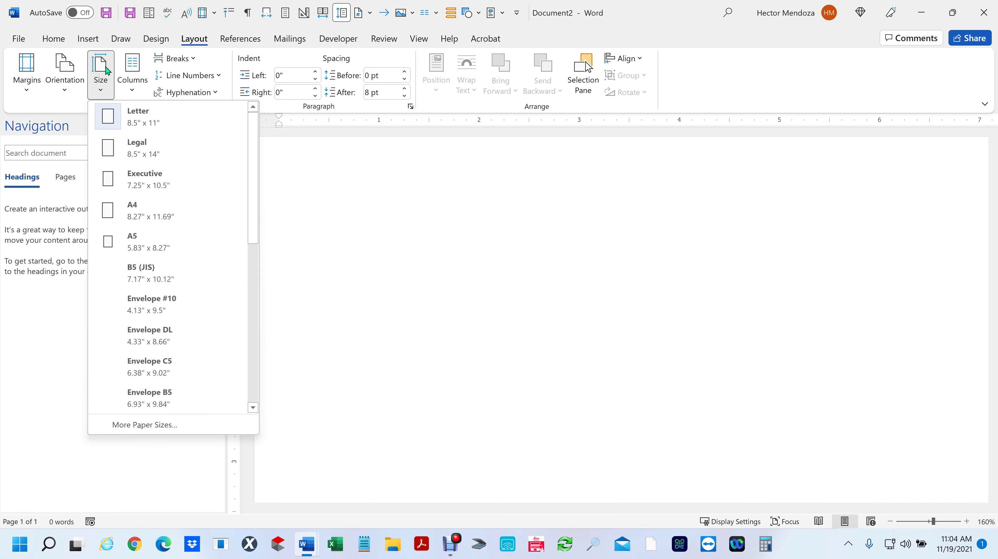
pyautogui.click(69, 73)
pyautogui.click(69, 72)
pyautogui.click(26, 72)
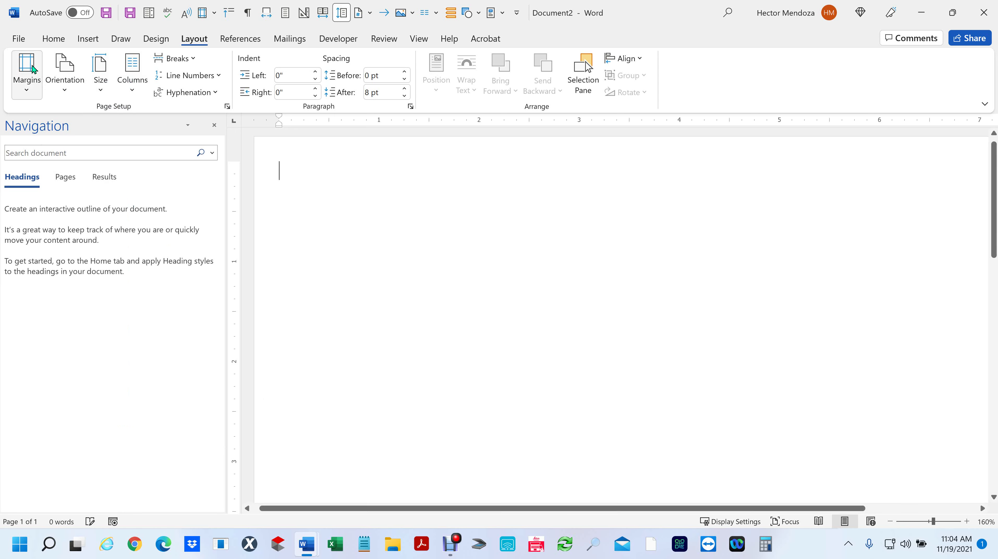
pyautogui.click(27, 72)
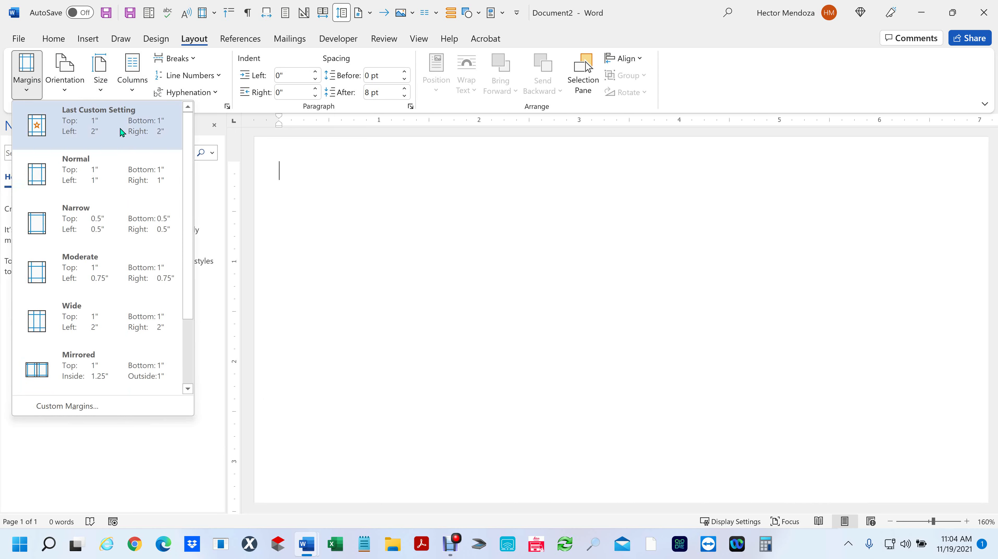
pyautogui.click(102, 177)
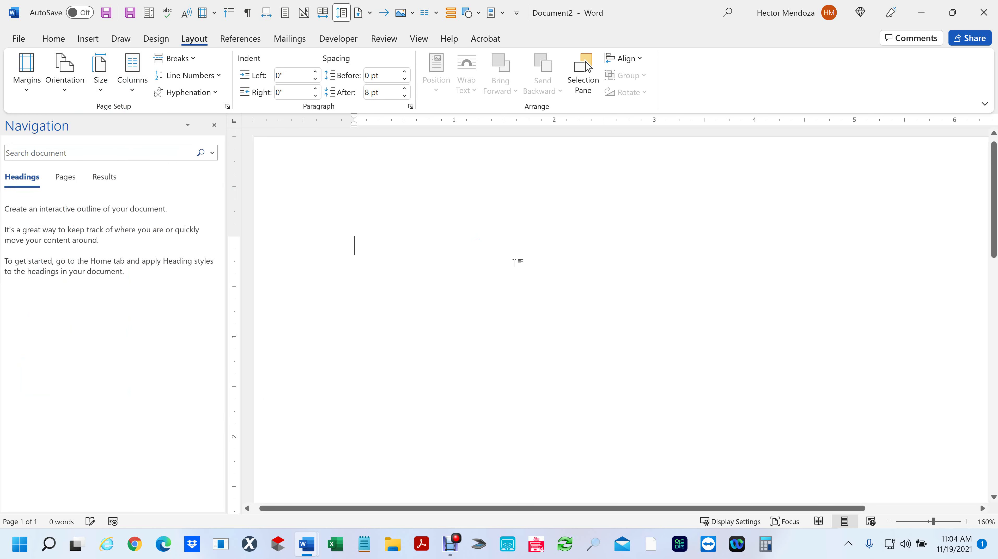
pyautogui.keyDown('ctrl'); pyautogui.scroll(-3, 478, 264); pyautogui.keyUp('ctrl')
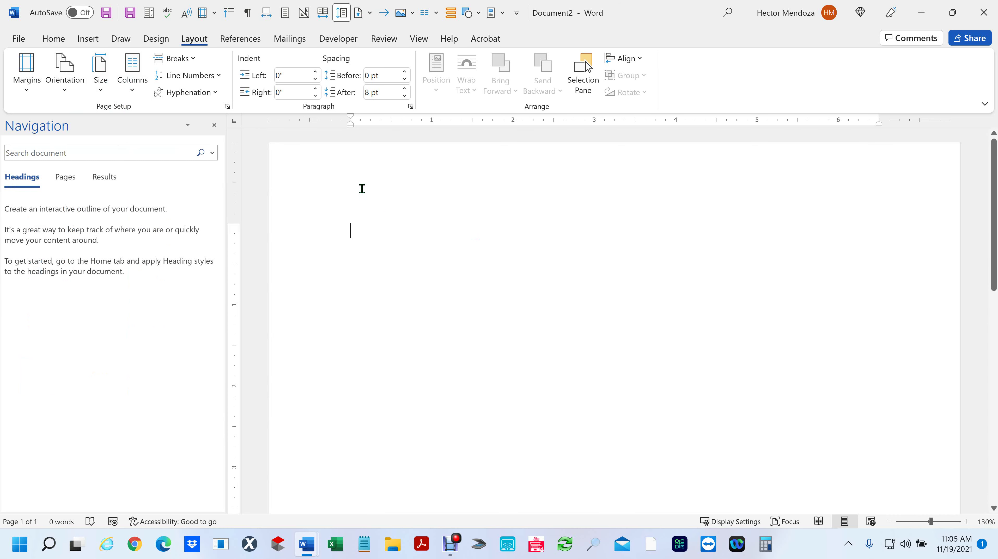
# Step: Try inserting the built-in Simple Text Box into the empty document and undo the insertion
pyautogui.click(53, 39)
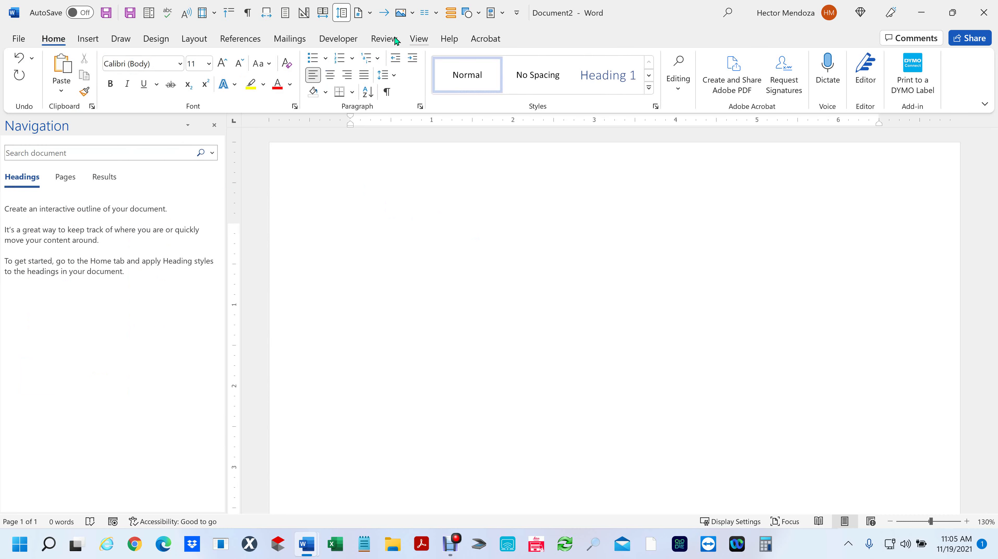
pyautogui.click(88, 41)
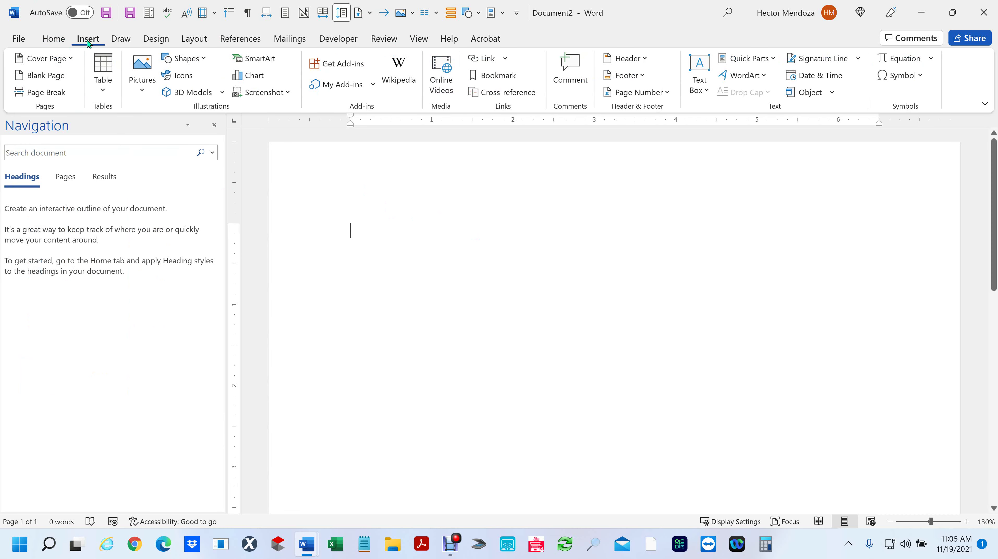
pyautogui.click(707, 90)
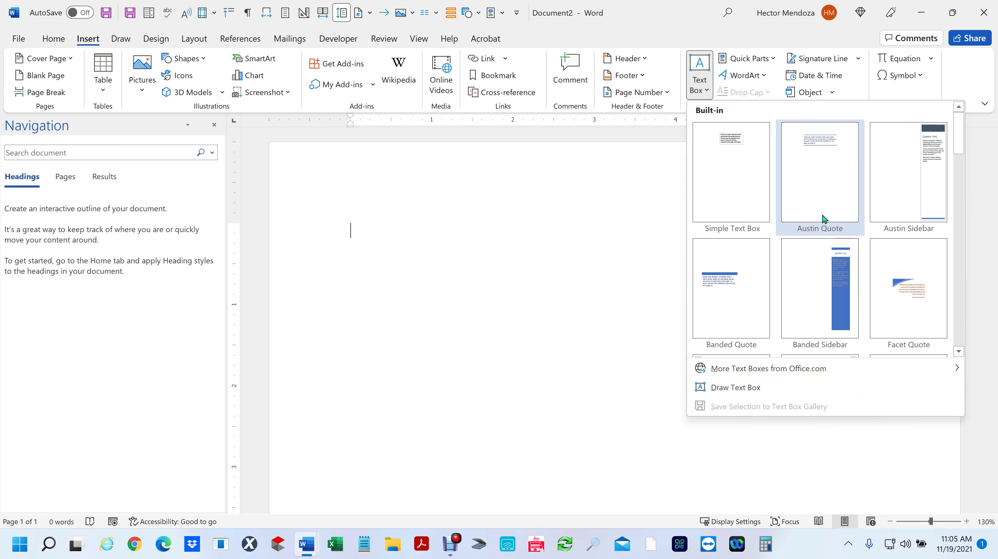
pyautogui.click(734, 140)
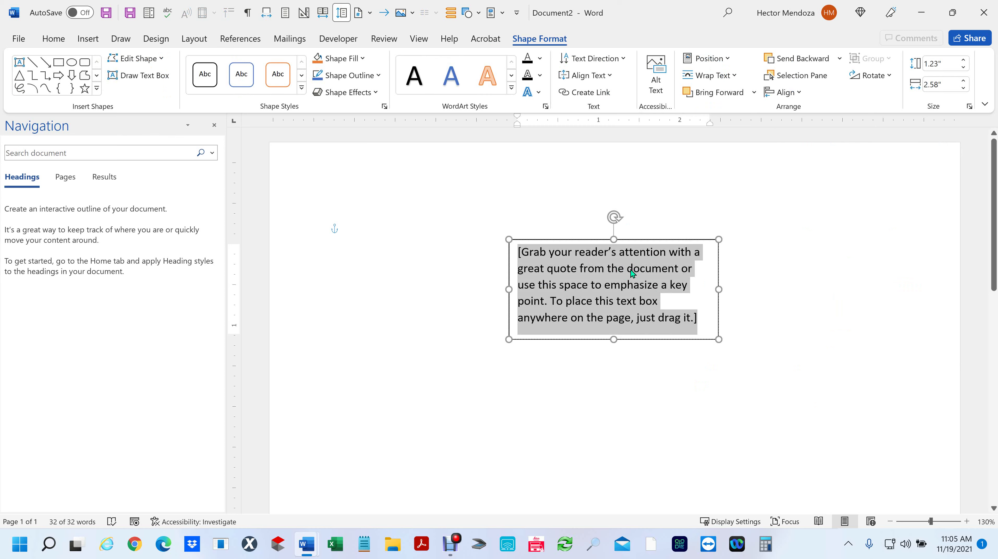
pyautogui.click(447, 291)
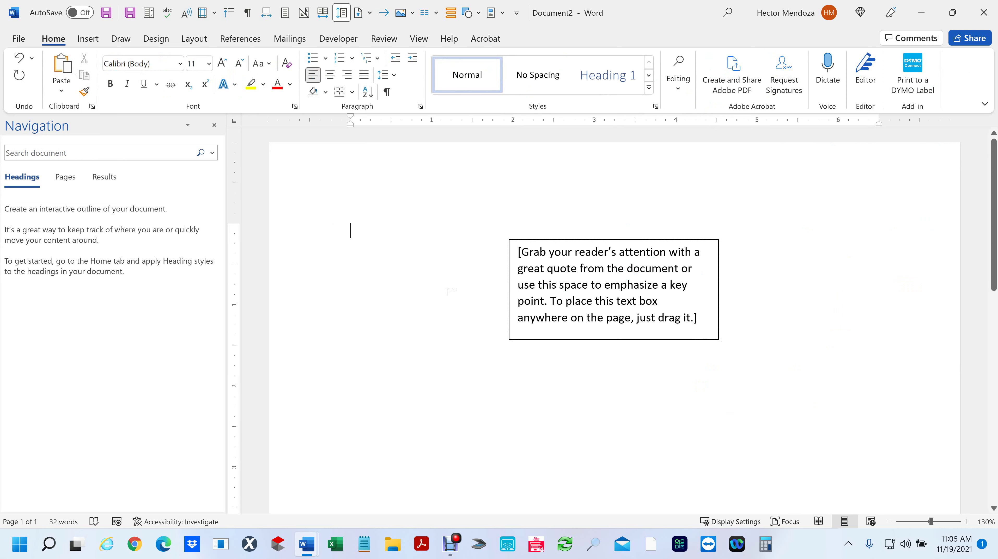
pyautogui.hotkey('ctrl', 'z')
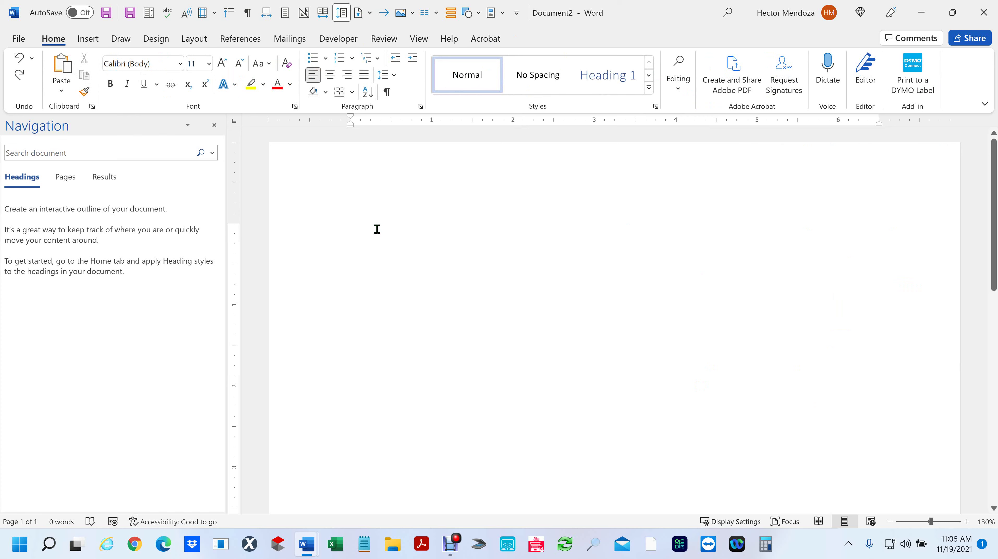
# Step: Fill the document with sample text of 50 paragraphs using the formula =rand(50,4)
pyautogui.write('=rand')
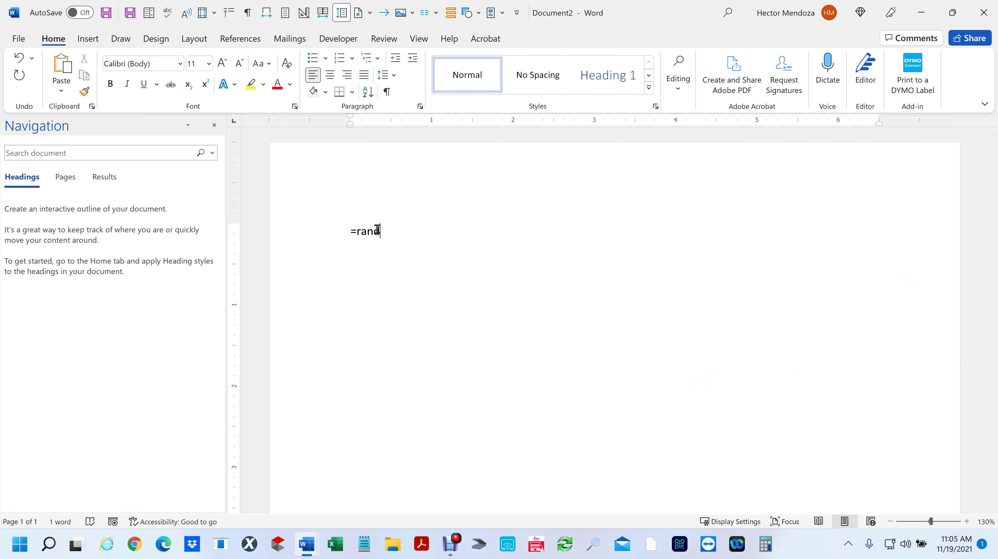
pyautogui.write('(50,4)')
pyautogui.press('Return')
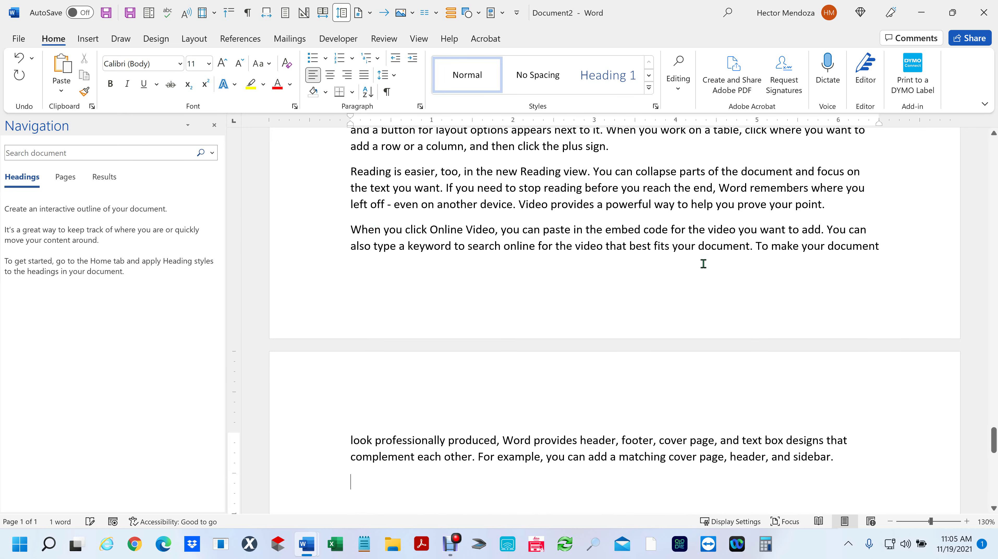
pyautogui.scroll(5, 669, 288)
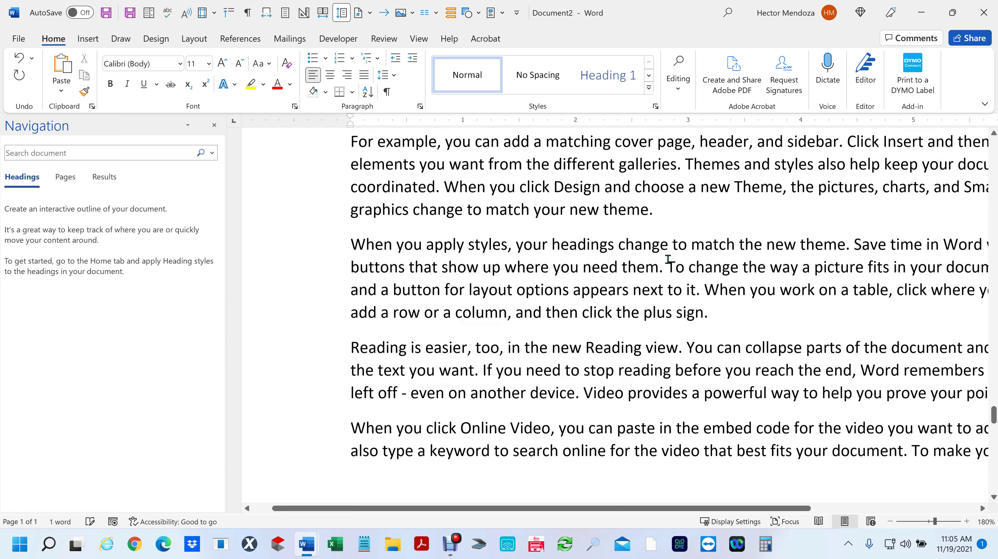
pyautogui.scroll(15, 669, 260)
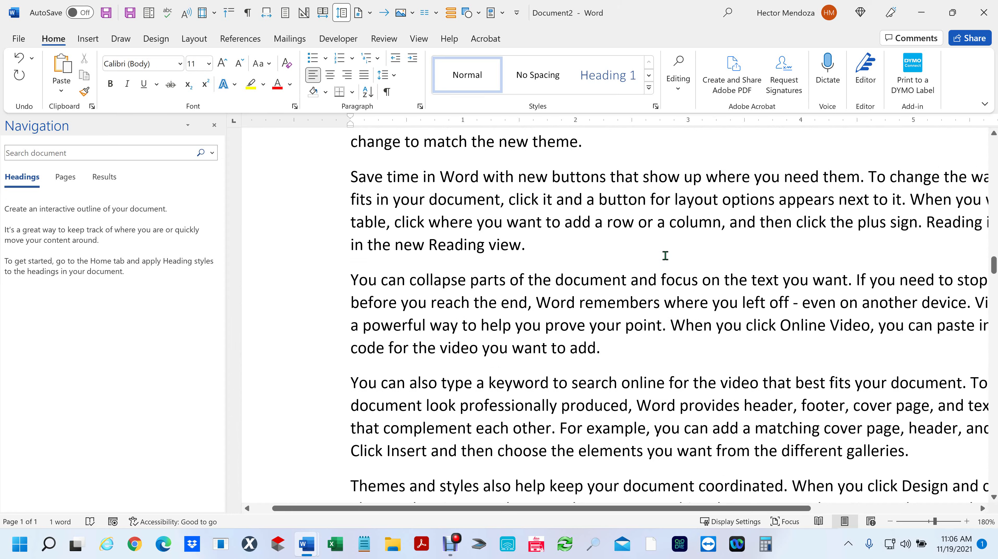
pyautogui.scroll(10, 665, 256)
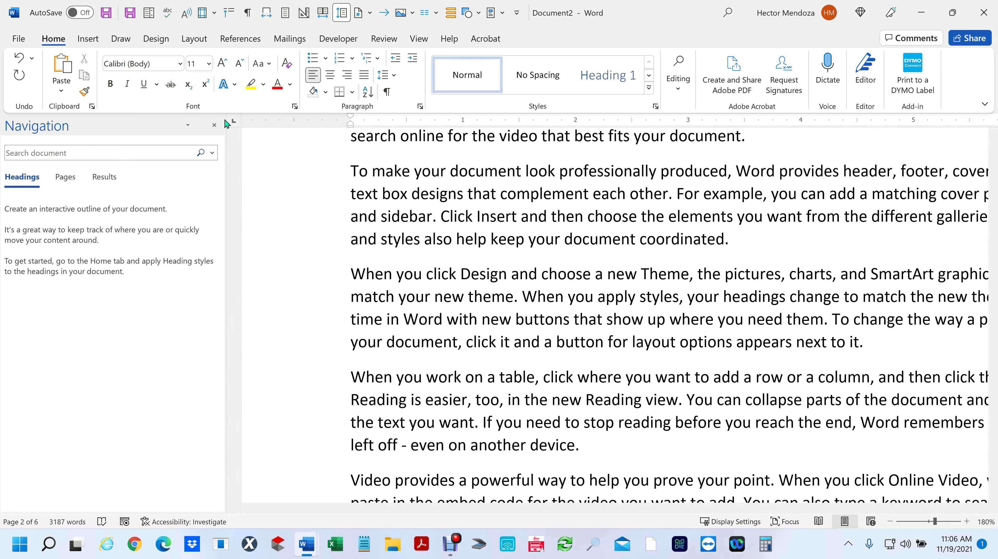
# Step: Close the Navigation pane and reduce the document zoom to 90% at its first page
pyautogui.click(214, 124)
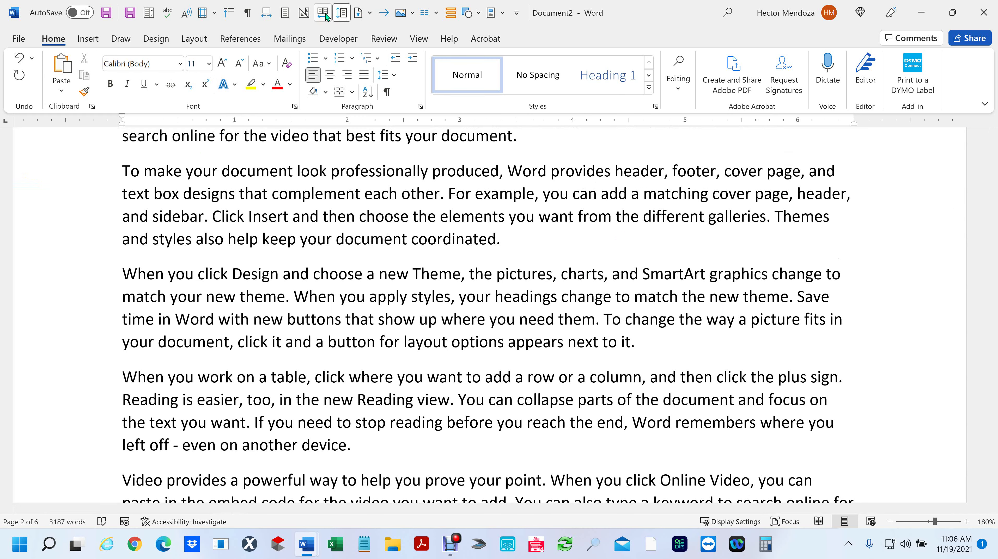
pyautogui.click(325, 15)
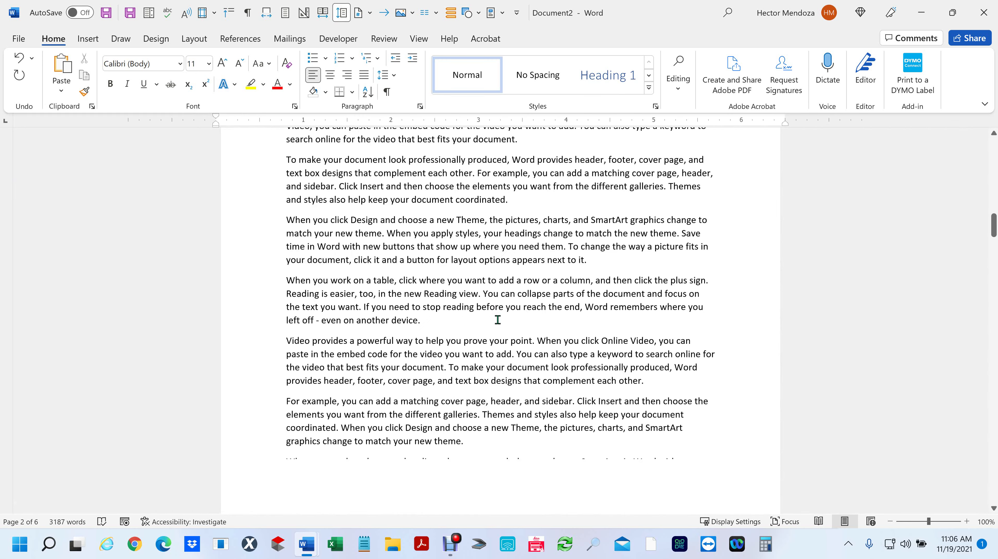
pyautogui.keyDown('ctrl'); pyautogui.scroll(-1, 497, 320); pyautogui.keyUp('ctrl')
pyautogui.scroll(5, 497, 320)
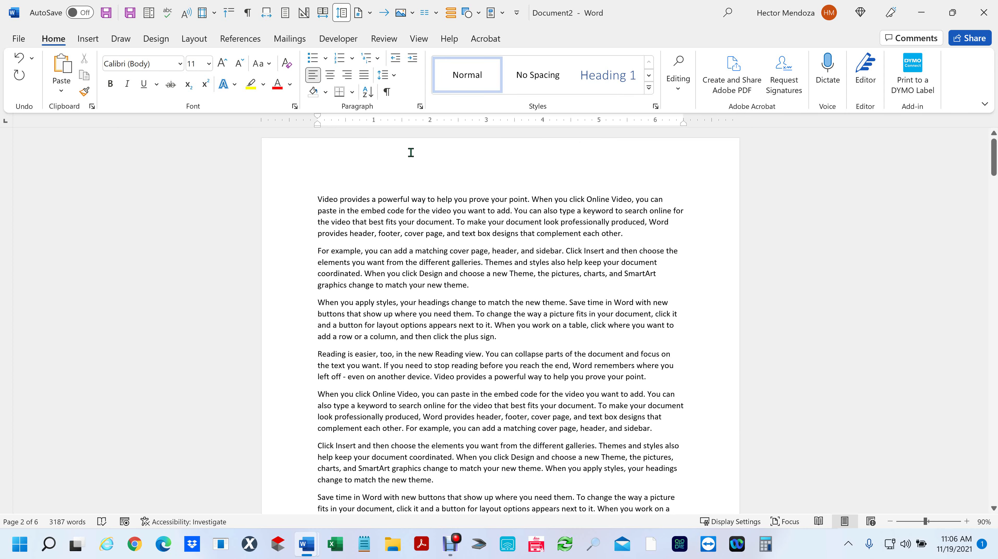
# Step: Try inserting the built-in Simple Text Box after the last paragraph of the sample text and delete it
pyautogui.click(88, 39)
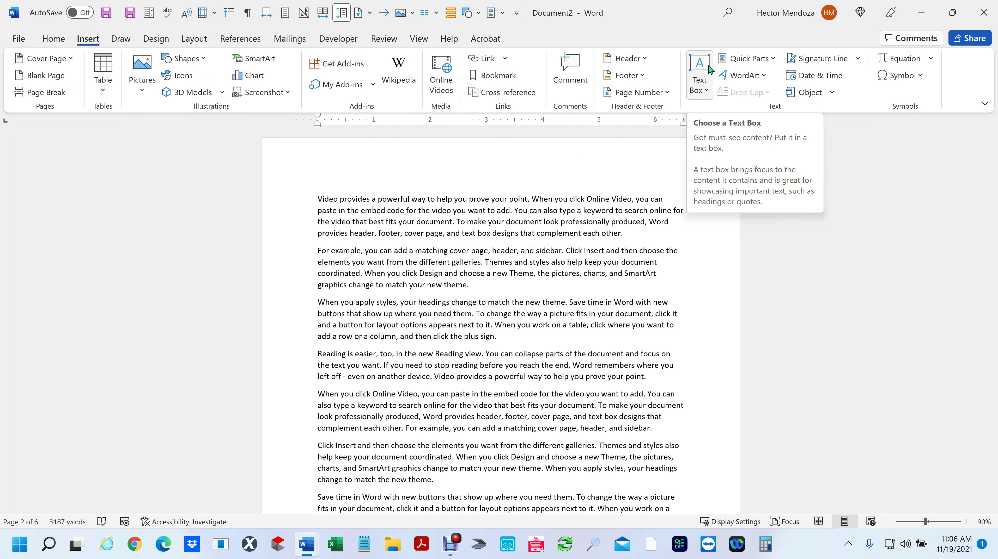
pyautogui.click(705, 73)
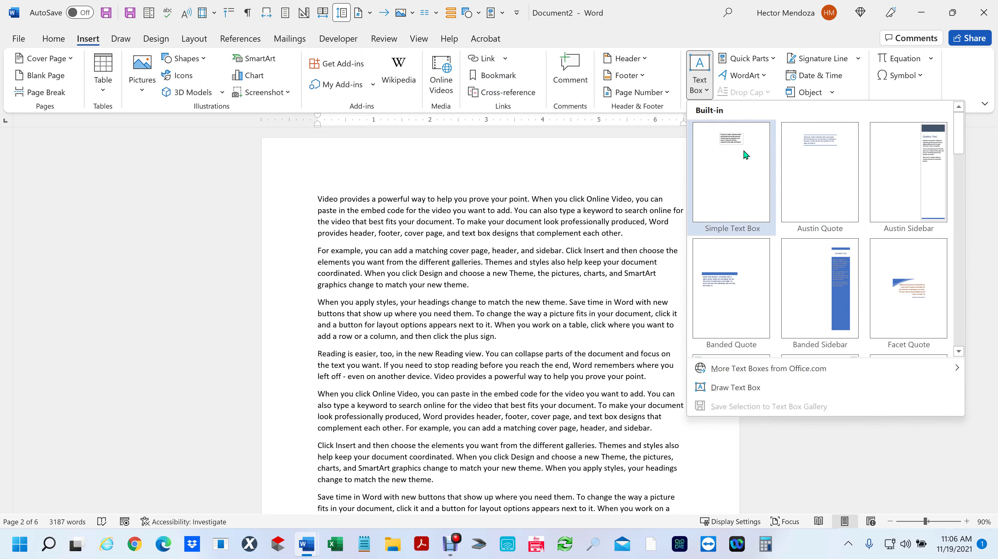
pyautogui.click(733, 137)
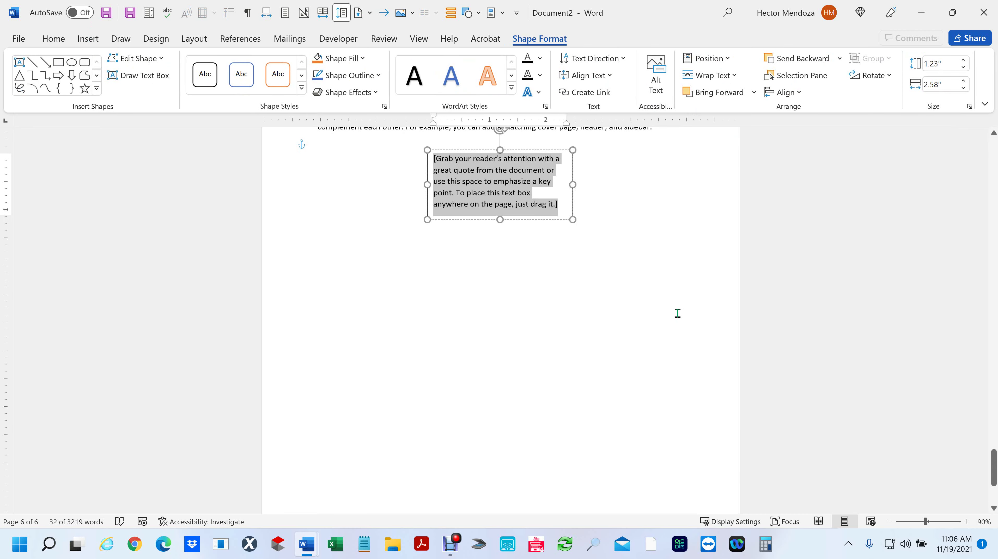
pyautogui.scroll(10, 678, 313)
pyautogui.scroll(-4, 367, 493)
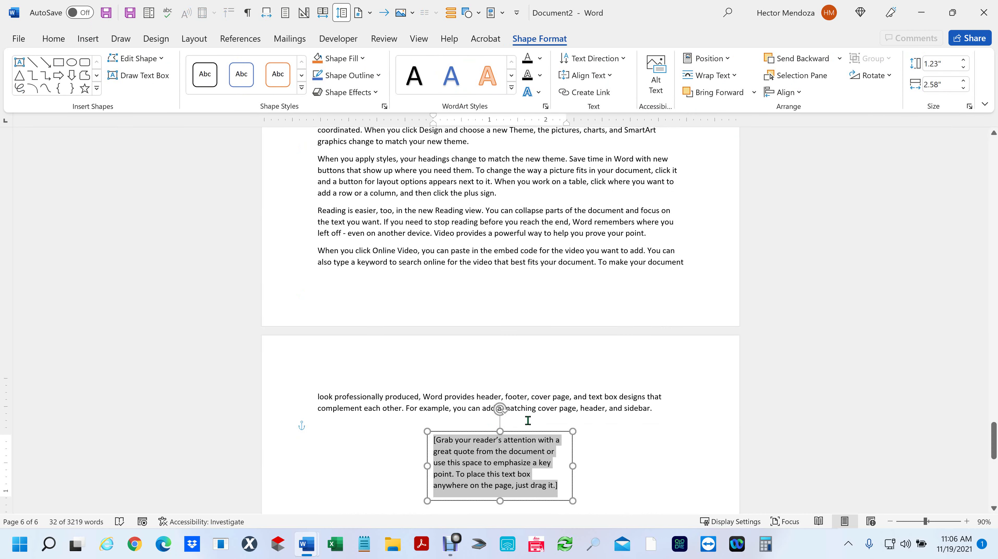
pyautogui.scroll(-10, 528, 420)
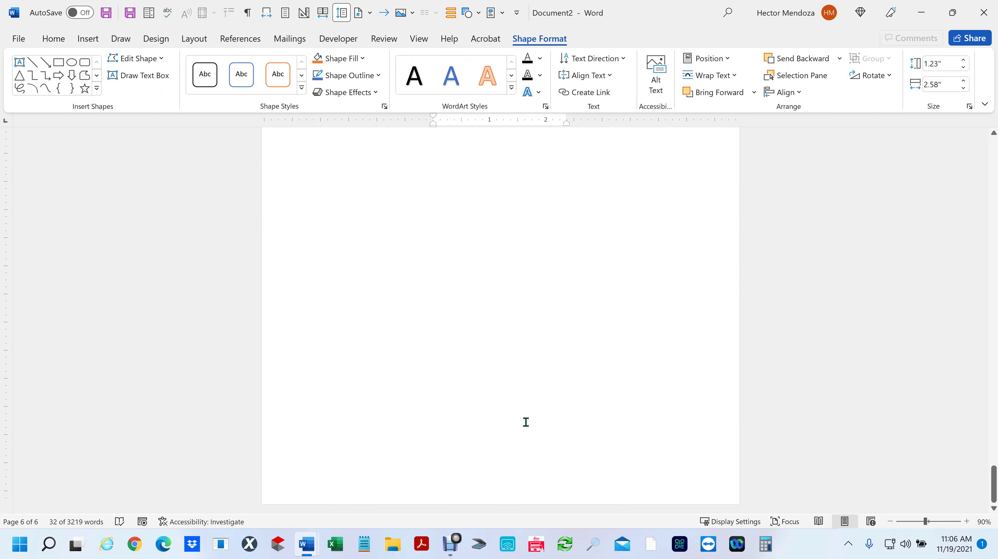
pyautogui.scroll(10, 525, 423)
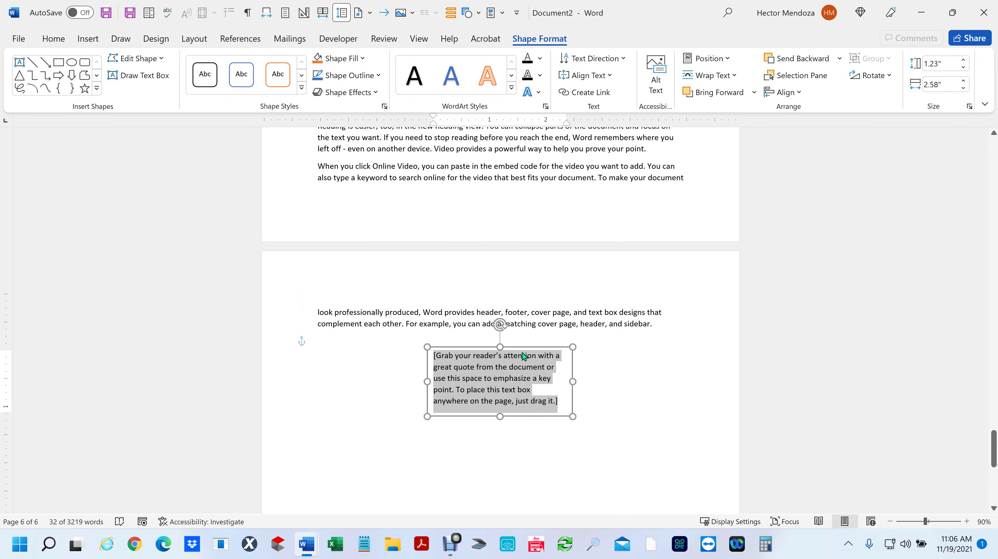
pyautogui.press('Delete')
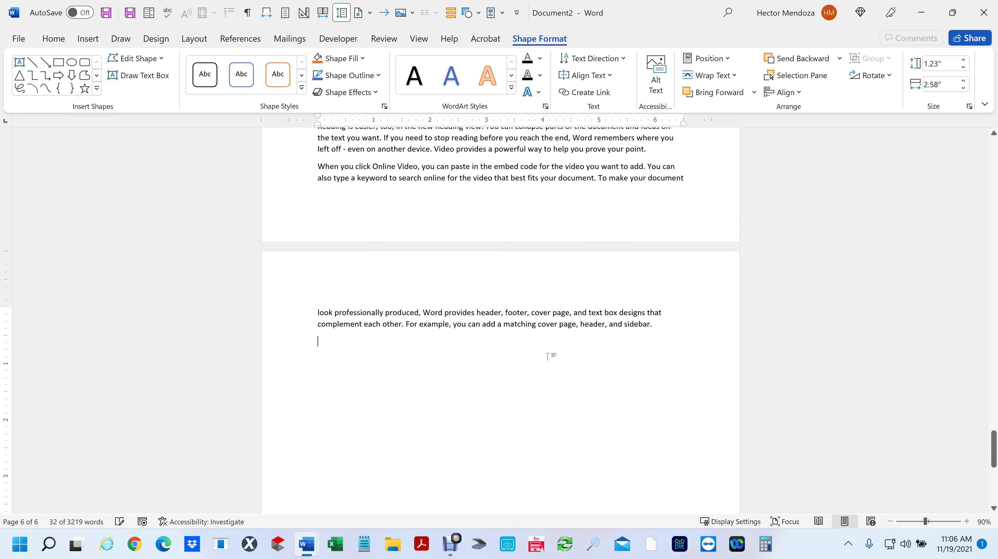
pyautogui.scroll(4, 540, 344)
pyautogui.scroll(20, 540, 344)
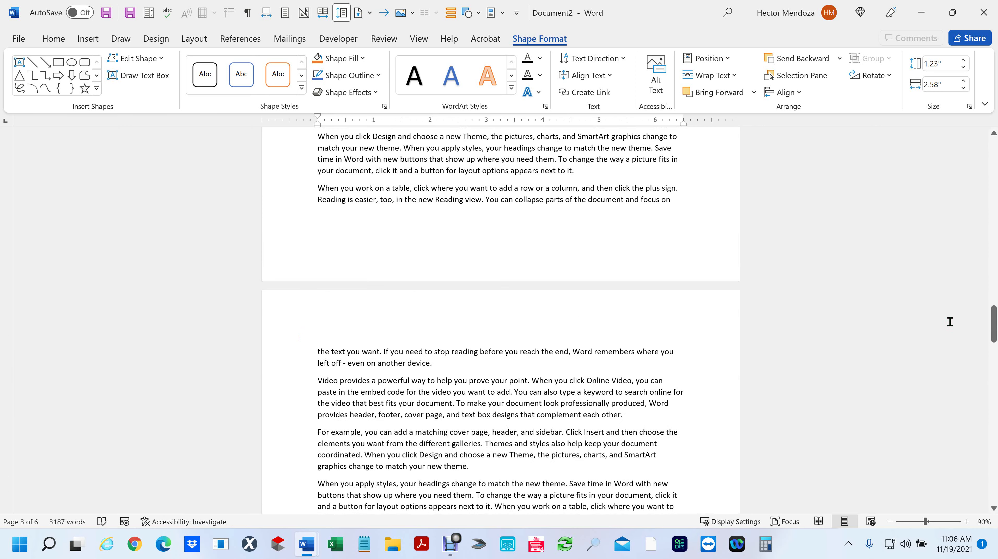
# Step: Insert the built-in Simple Text Box at the start of the document's first paragraph
pyautogui.moveTo(995, 322); pyautogui.dragTo(995, 155)
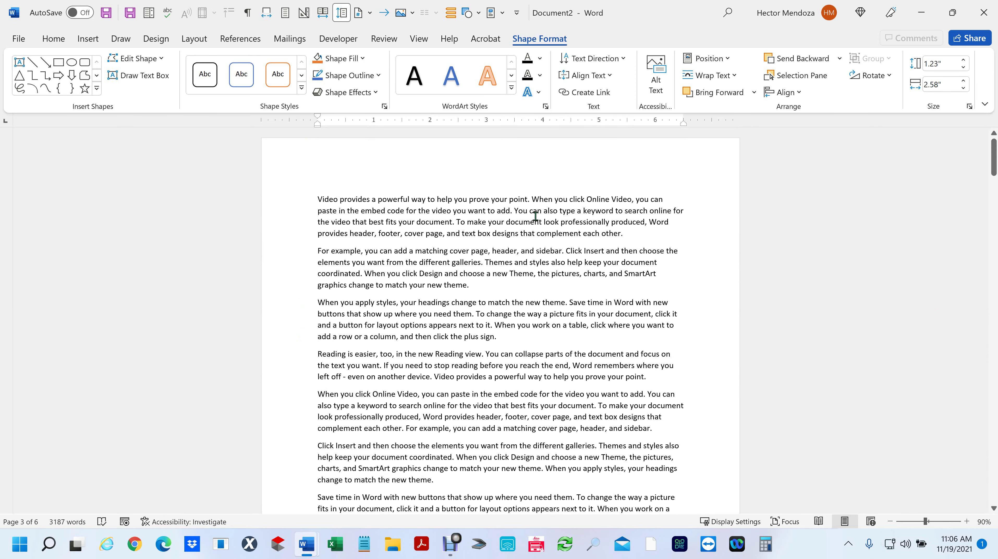
pyautogui.click(318, 195)
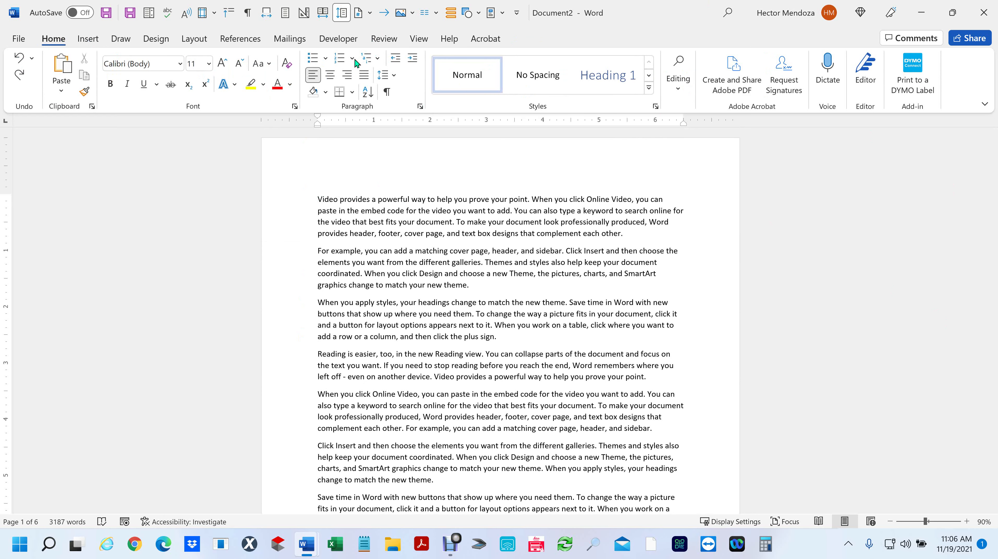
pyautogui.click(86, 39)
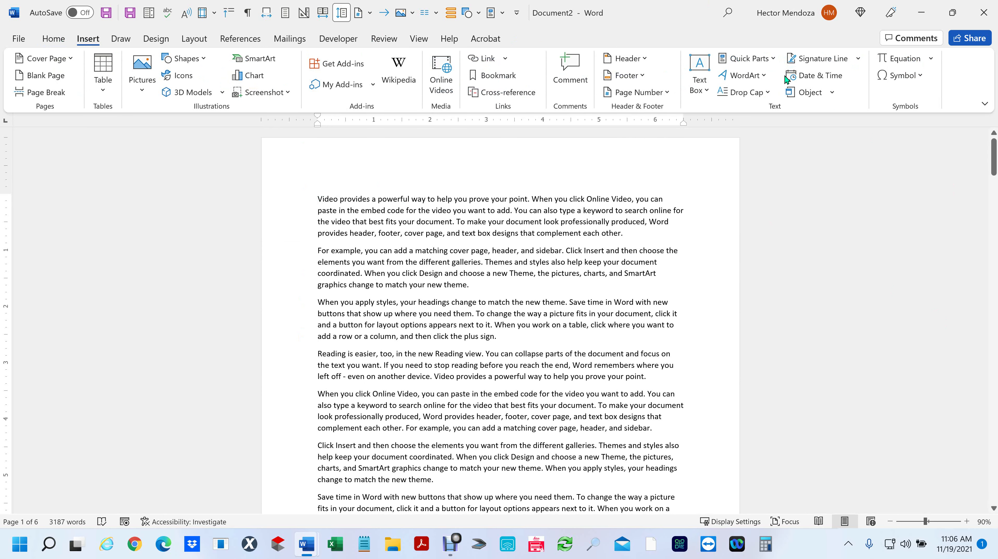
pyautogui.click(700, 77)
pyautogui.click(728, 174)
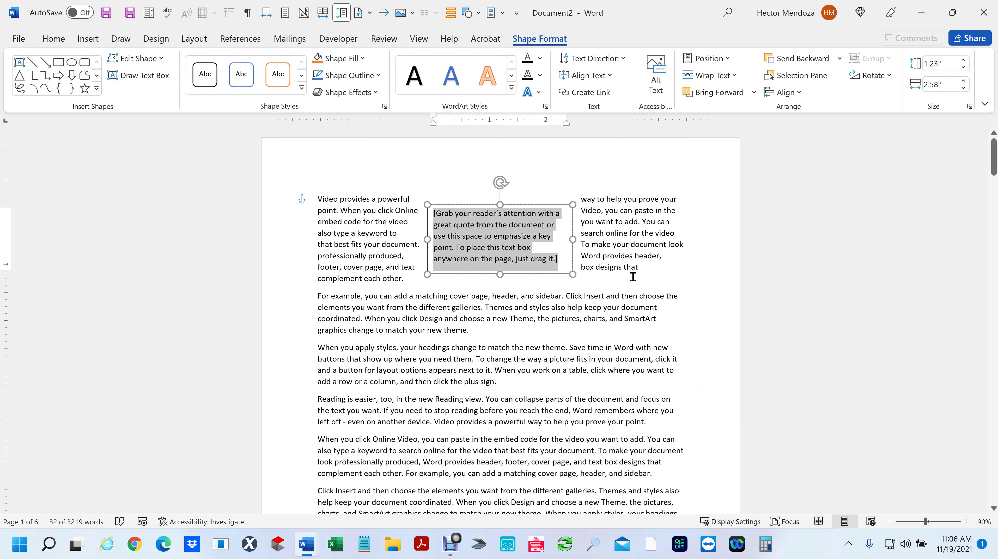
# Step: Set the text wrapping of the Simple Text Box to In Front of Text
pyautogui.rightClick(544, 206)
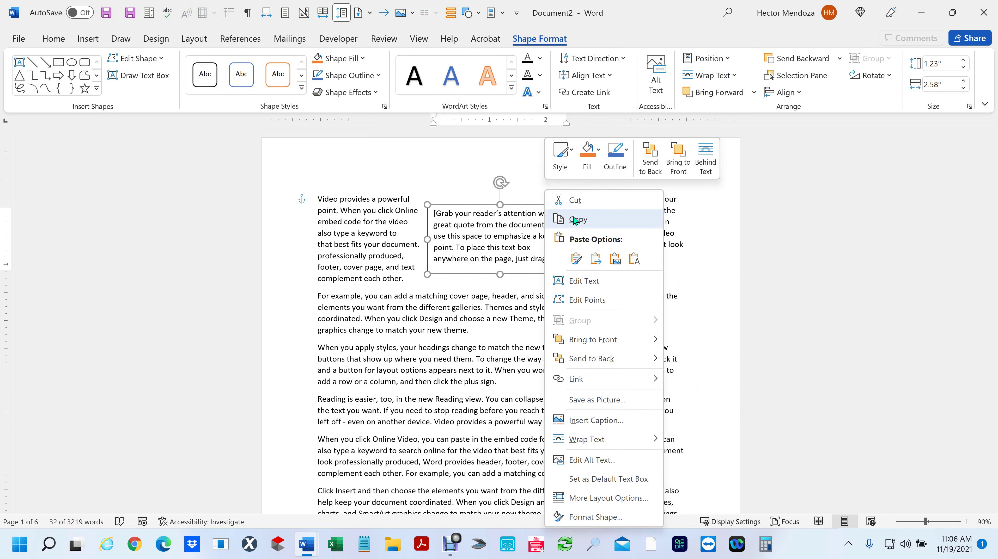
pyautogui.click(528, 231)
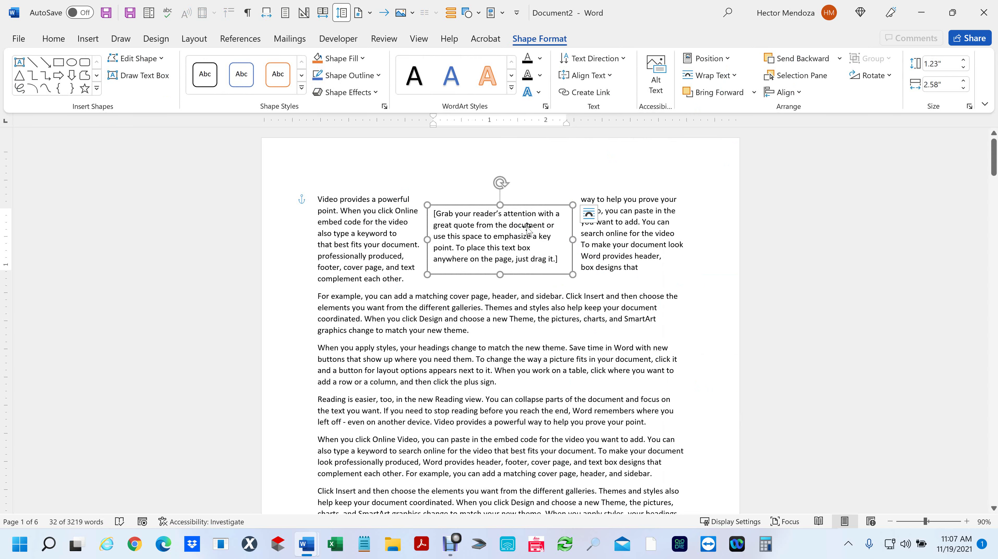
pyautogui.click(542, 214)
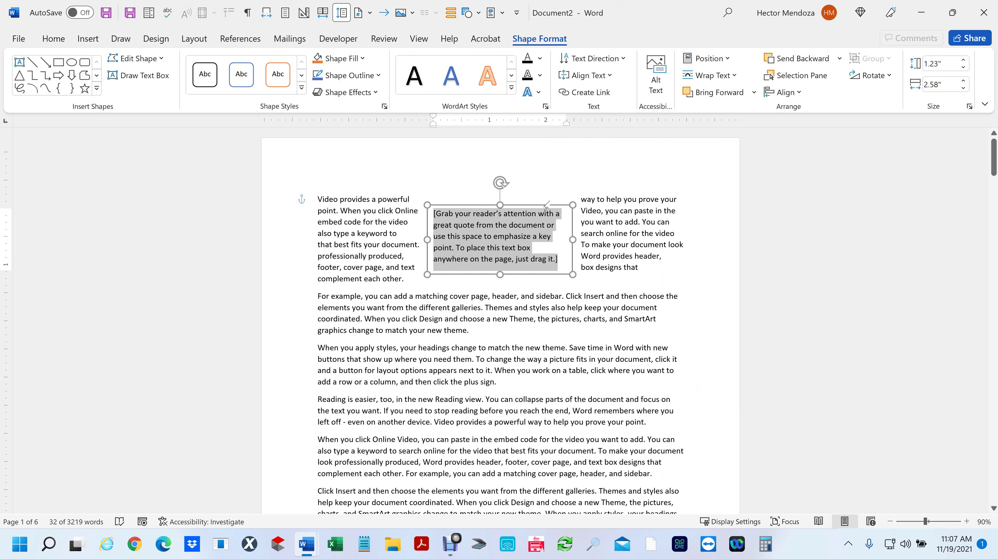
pyautogui.click(552, 205)
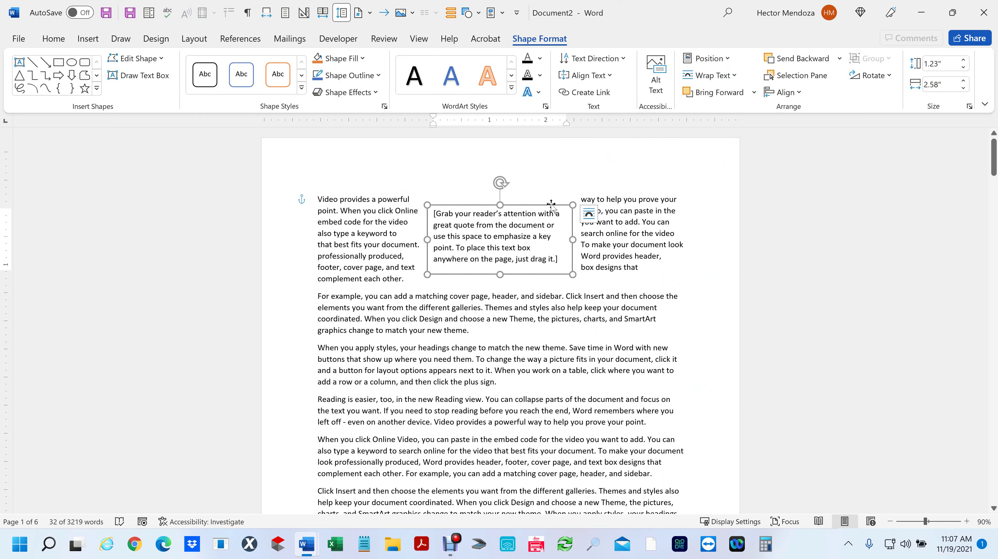
pyautogui.click(589, 214)
pyautogui.click(686, 345)
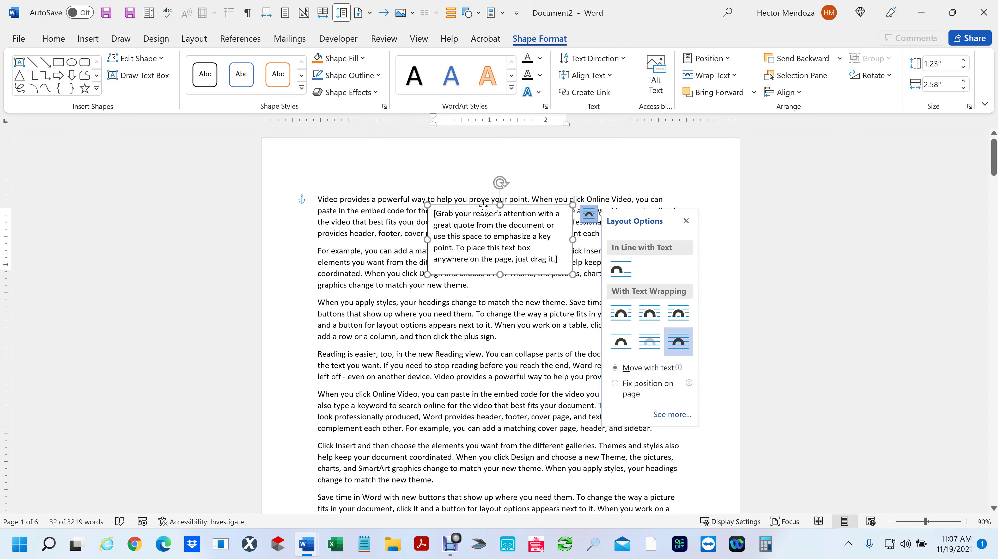
# Step: Move the Simple Text Box slightly down and to the right over the first two paragraphs and delete it
pyautogui.moveTo(484, 205); pyautogui.dragTo(509, 222)
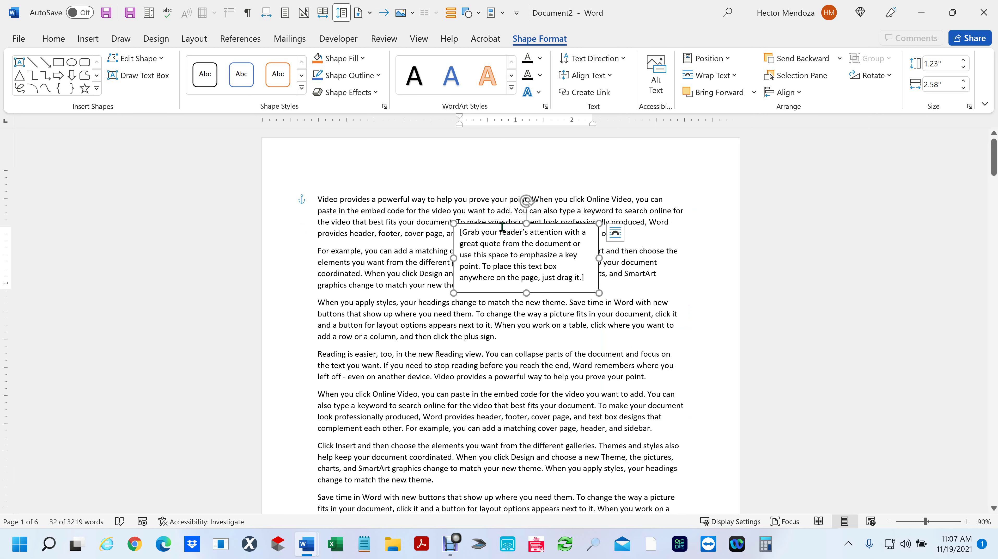
pyautogui.press('Delete')
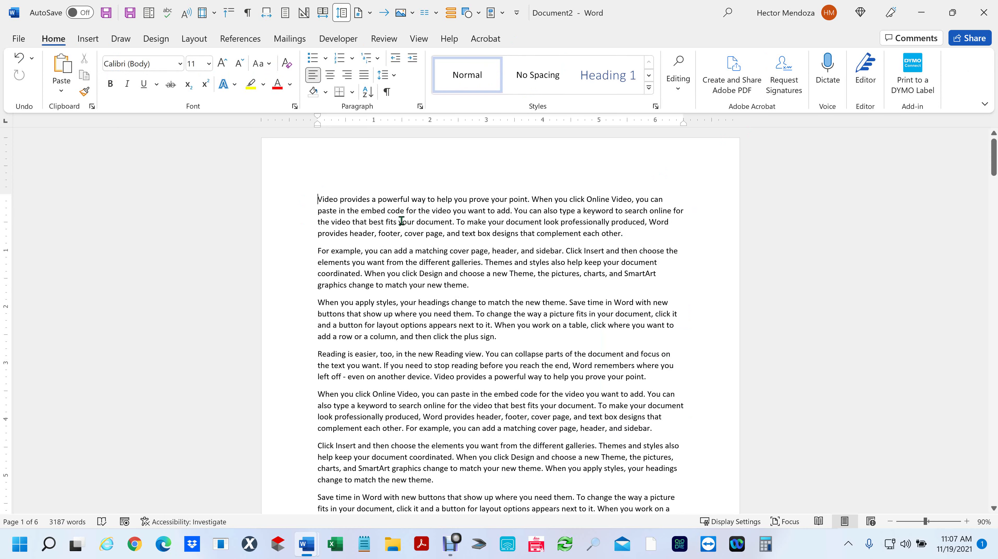
# Step: Try inserting the built-in Banded Sidebar text box at the start of the document and delete it
pyautogui.click(86, 38)
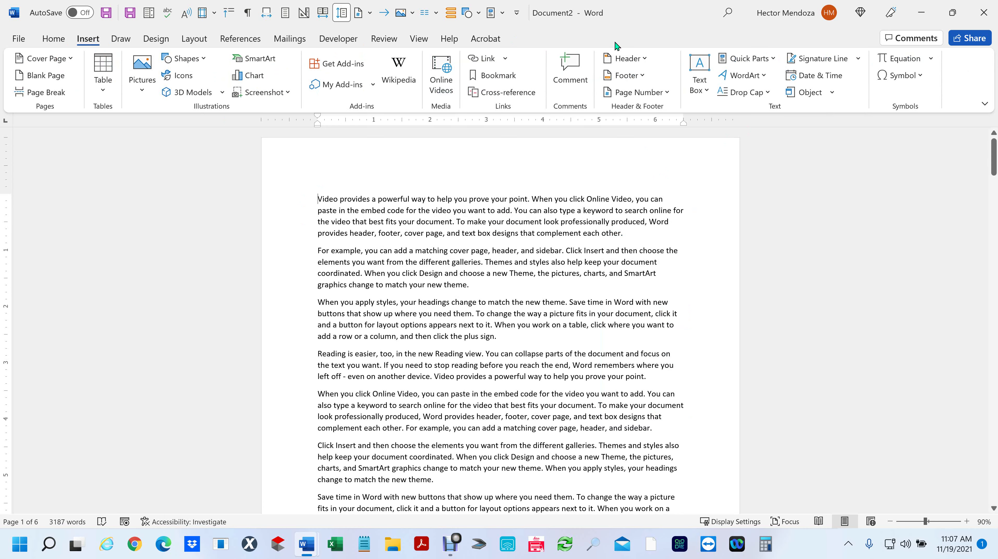
pyautogui.click(701, 90)
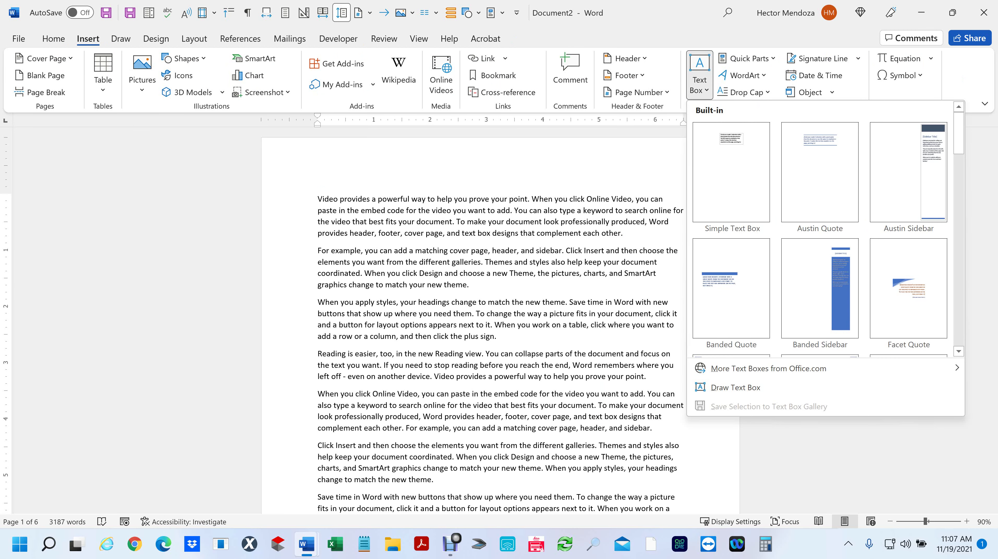
pyautogui.scroll(-10, 866, 258)
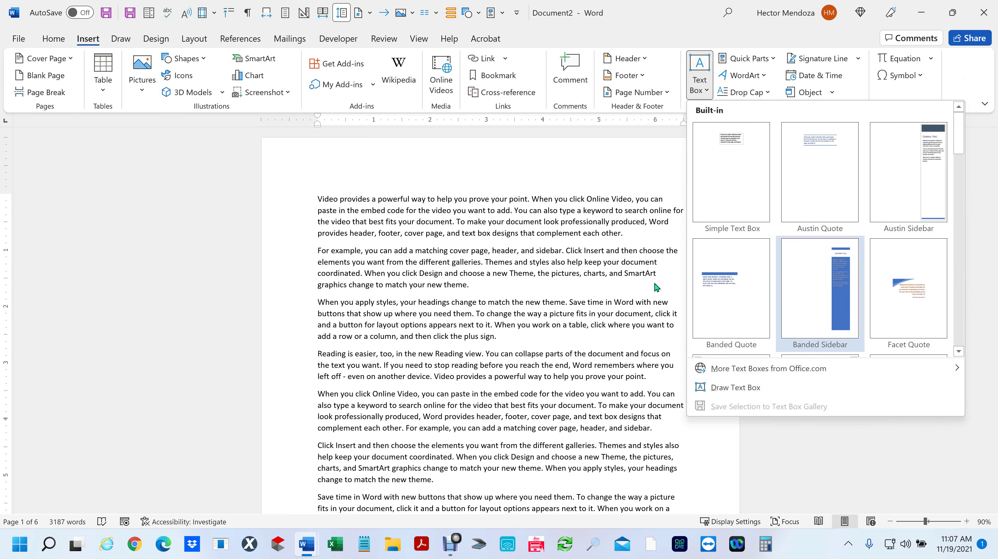
pyautogui.click(324, 204)
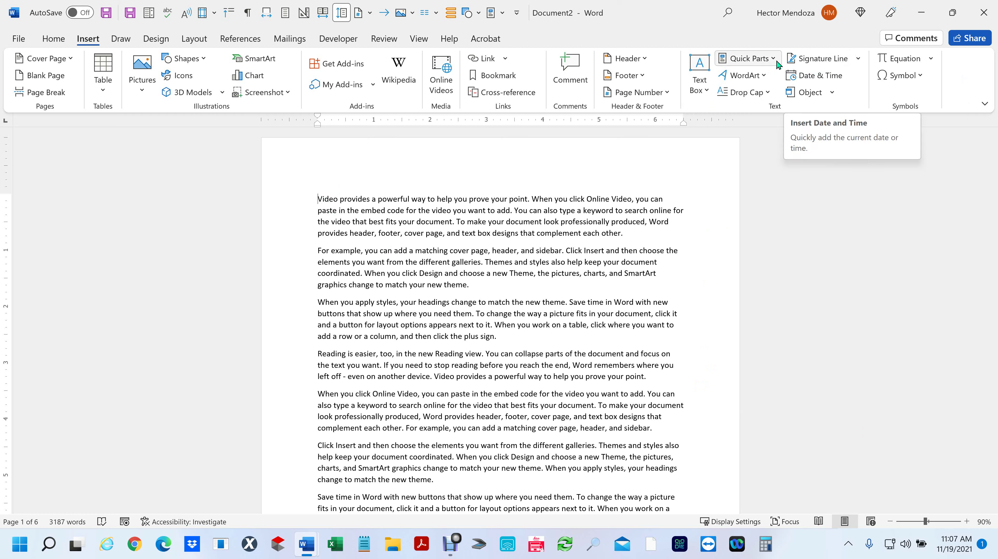
pyautogui.click(707, 94)
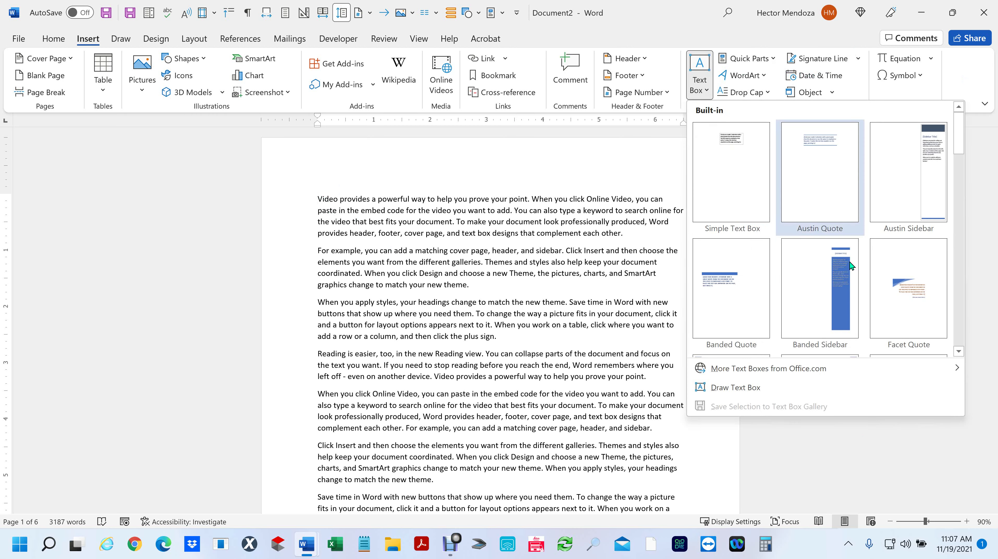
pyautogui.click(843, 301)
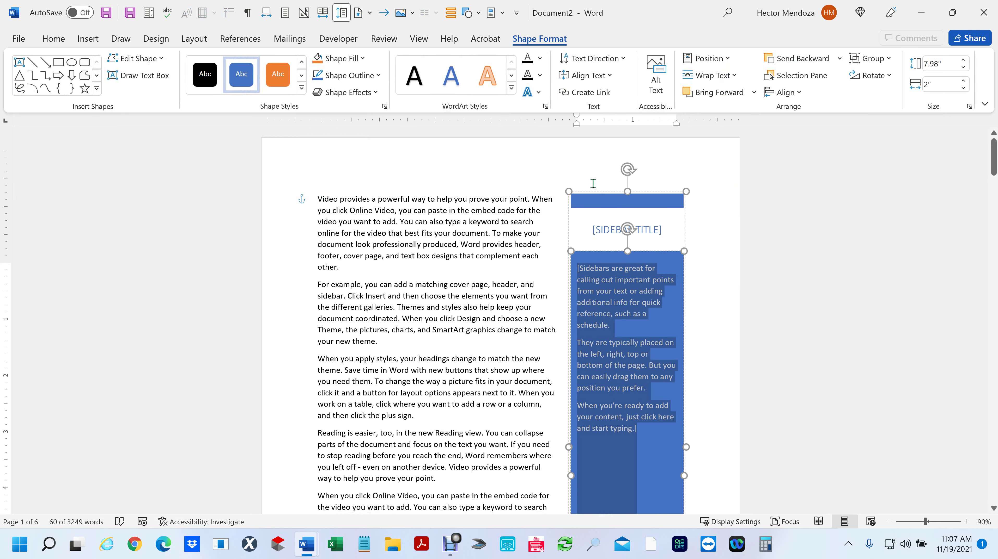
pyautogui.scroll(-5, 461, 357)
pyautogui.scroll(5, 466, 389)
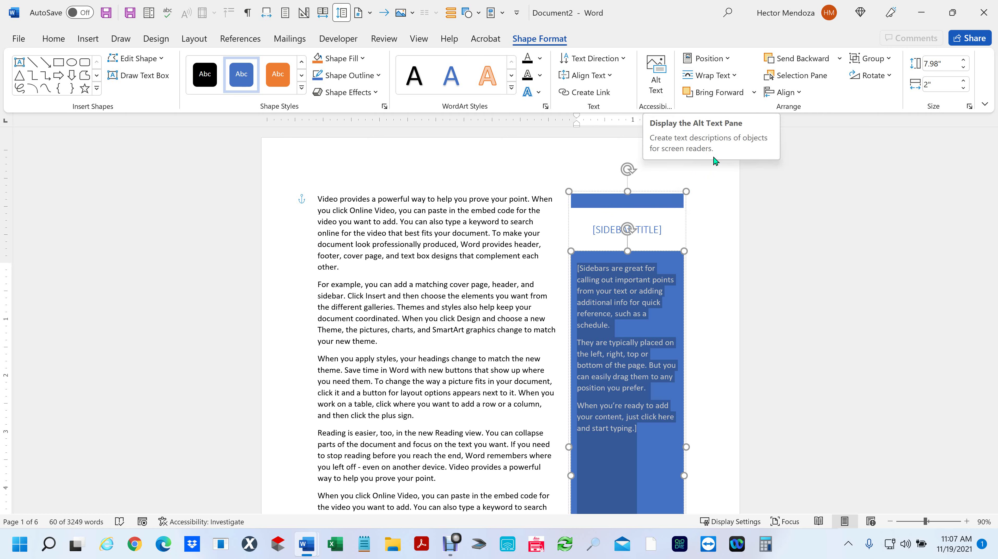
pyautogui.click(89, 39)
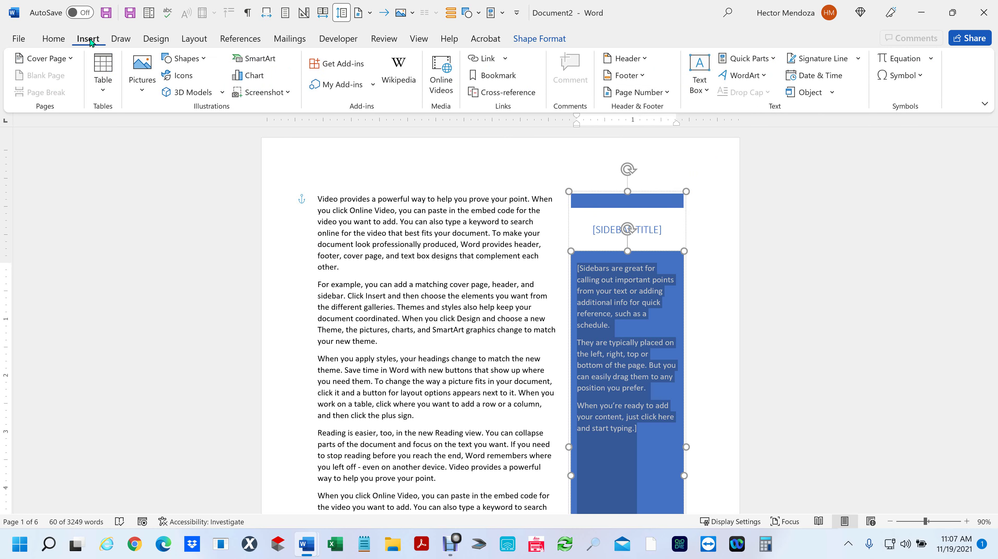
pyautogui.press('Delete')
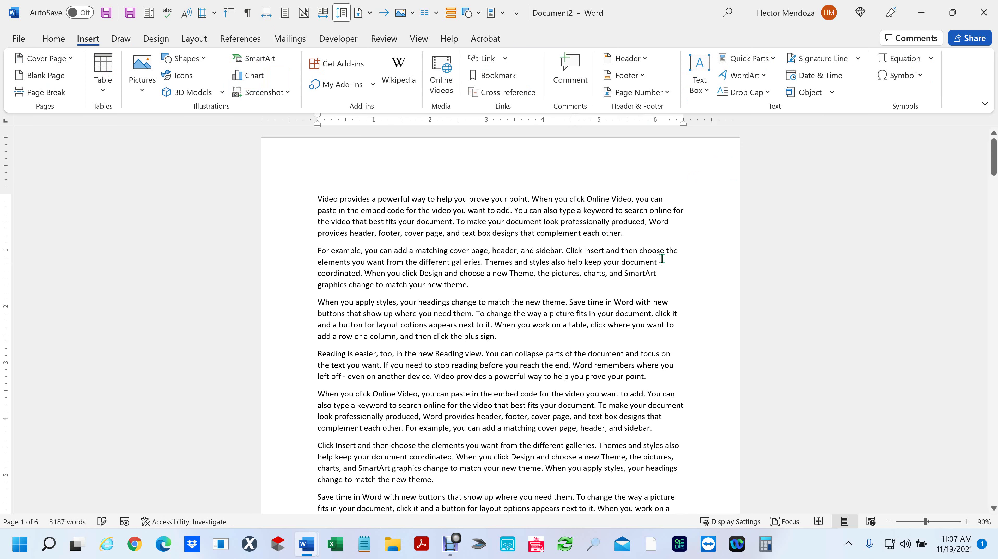
# Step: Draw a custom text box over the first paragraphs and enlarge it to about 4.35" wide by 2.19" high
pyautogui.click(702, 91)
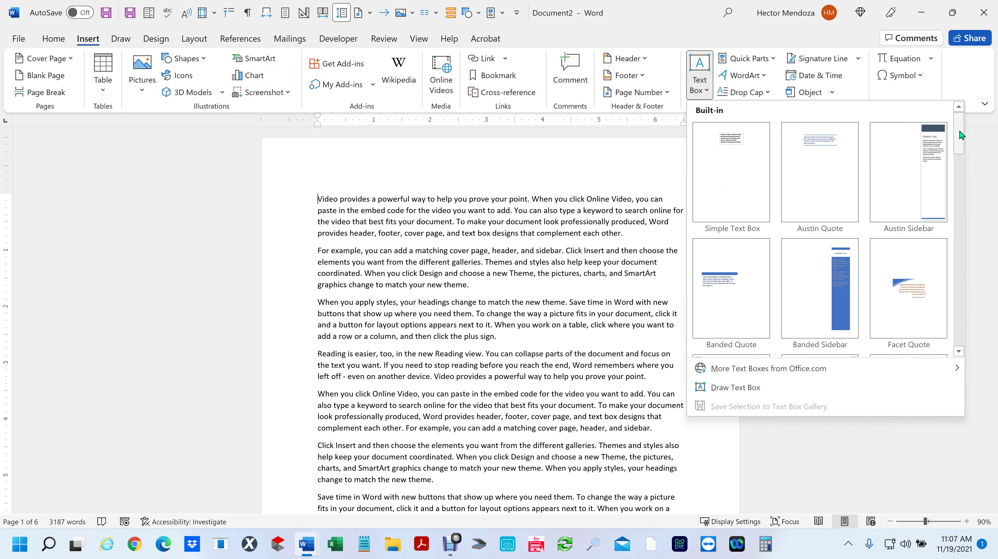
pyautogui.moveTo(961, 136); pyautogui.dragTo(950, 117)
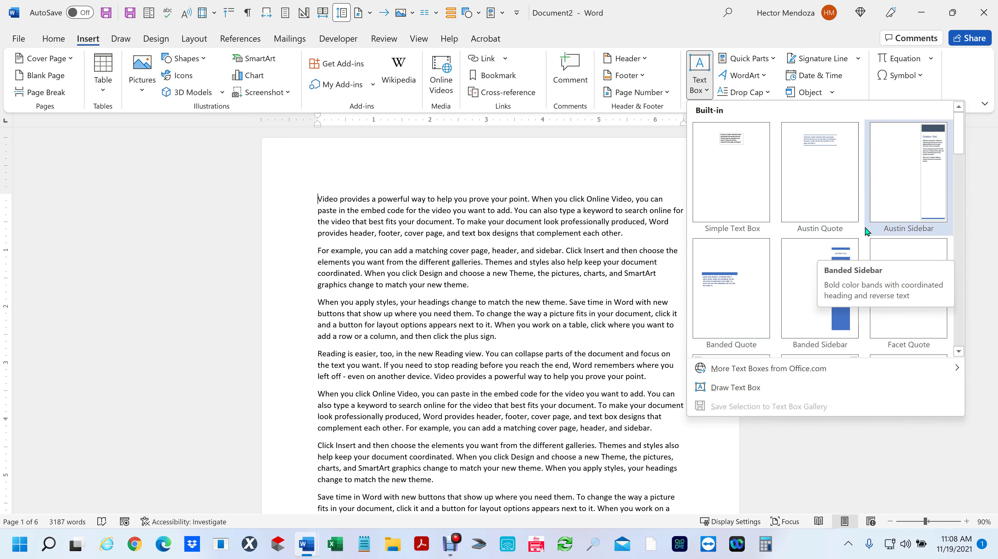
pyautogui.click(701, 390)
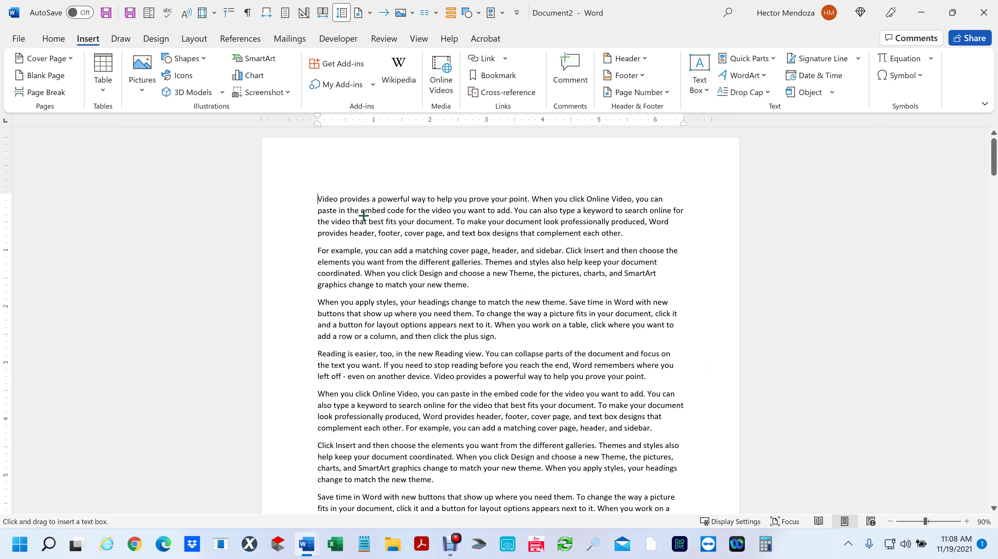
pyautogui.moveTo(363, 216); pyautogui.dragTo(608, 402)
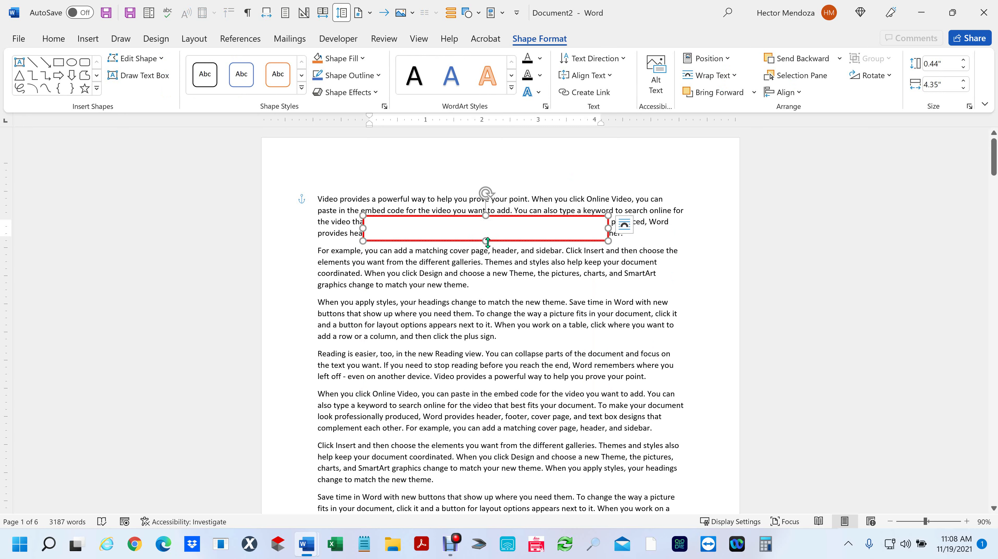
pyautogui.moveTo(487, 242); pyautogui.dragTo(508, 339)
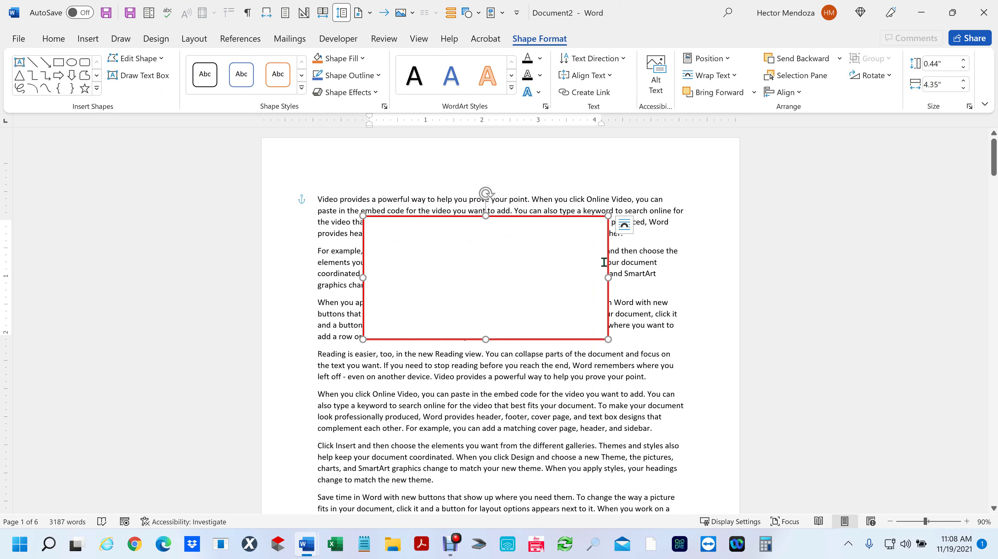
# Step: Enter "This is a test" in the drawn text box and shrink it to about 1.71" wide by 0.99" high
pyautogui.click(441, 269)
pyautogui.write('This')
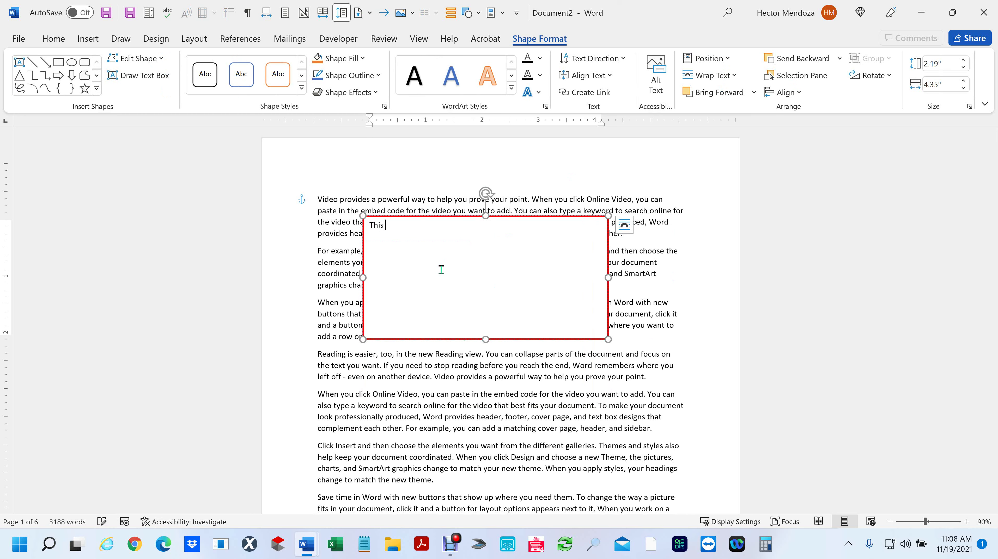
pyautogui.write(' is a test')
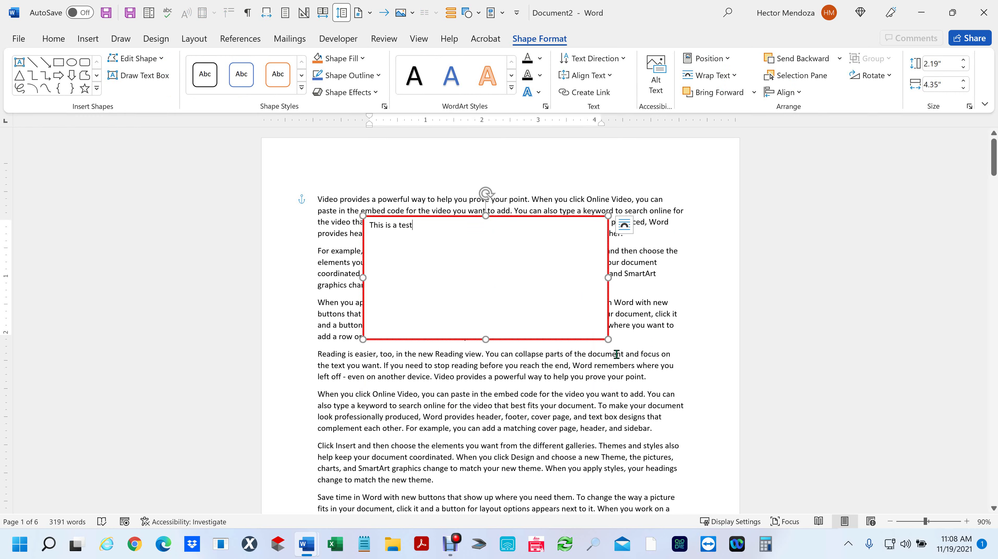
pyautogui.moveTo(608, 339); pyautogui.dragTo(460, 272)
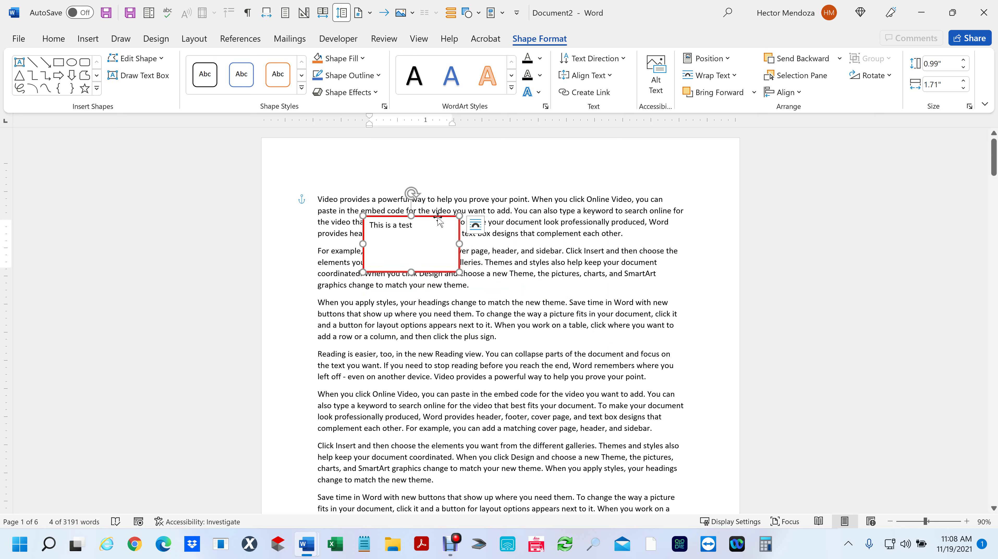
# Step: Move the drawn text box toward the middle of the first two paragraphs and delete it
pyautogui.moveTo(438, 218); pyautogui.dragTo(518, 226)
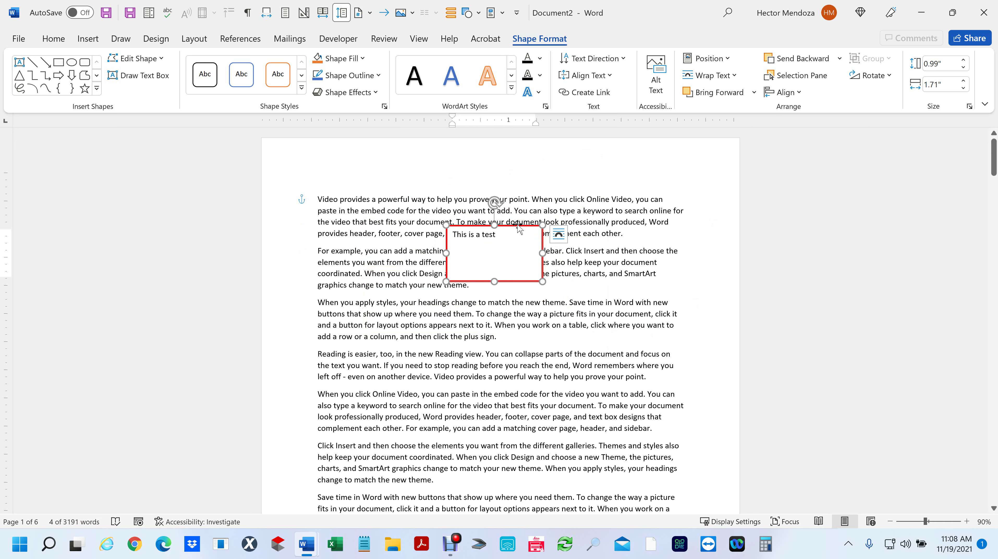
pyautogui.moveTo(518, 226)
pyautogui.mouseDown()
pyautogui.moveTo(560, 202)
pyautogui.moveTo(471, 286)
pyautogui.moveTo(471, 325)
pyautogui.moveTo(510, 233)
pyautogui.mouseUp()
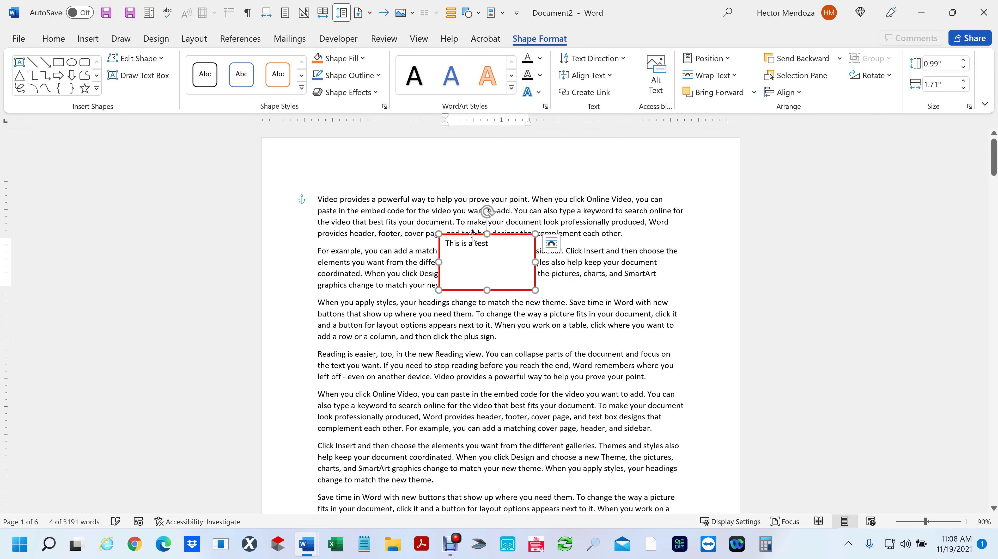
pyautogui.press('Delete')
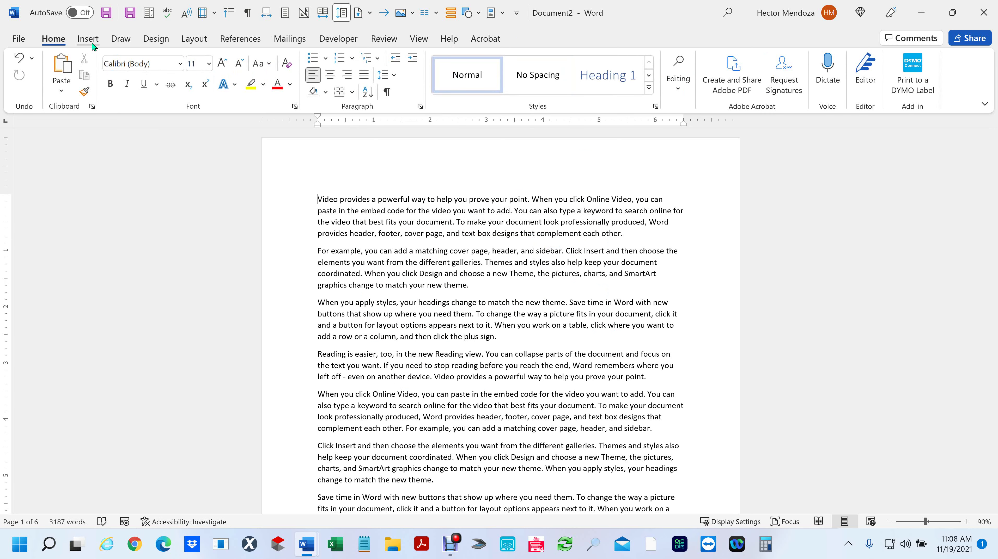
# Step: Review the built-in text box gallery and the Quick Parts options
pyautogui.click(88, 38)
pyautogui.click(700, 76)
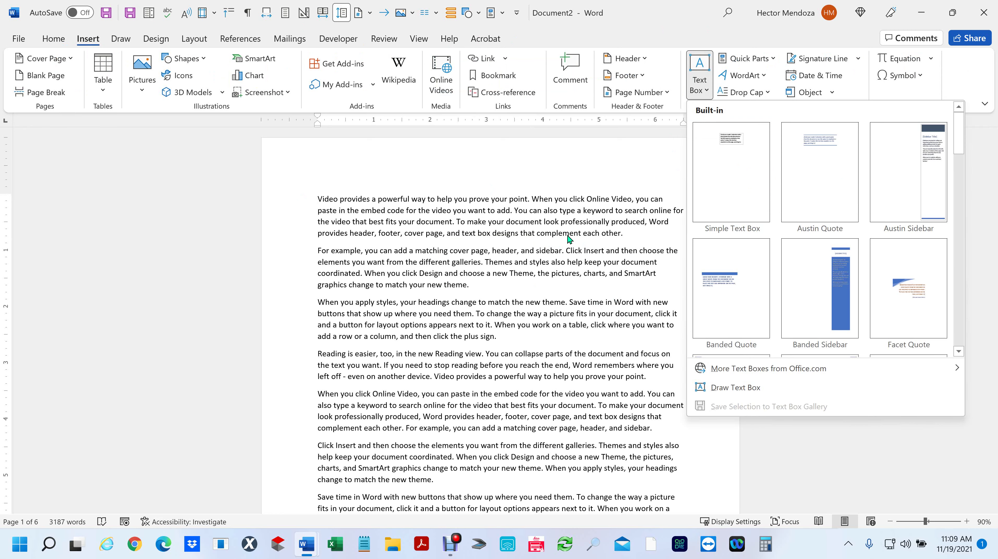
pyautogui.click(619, 183)
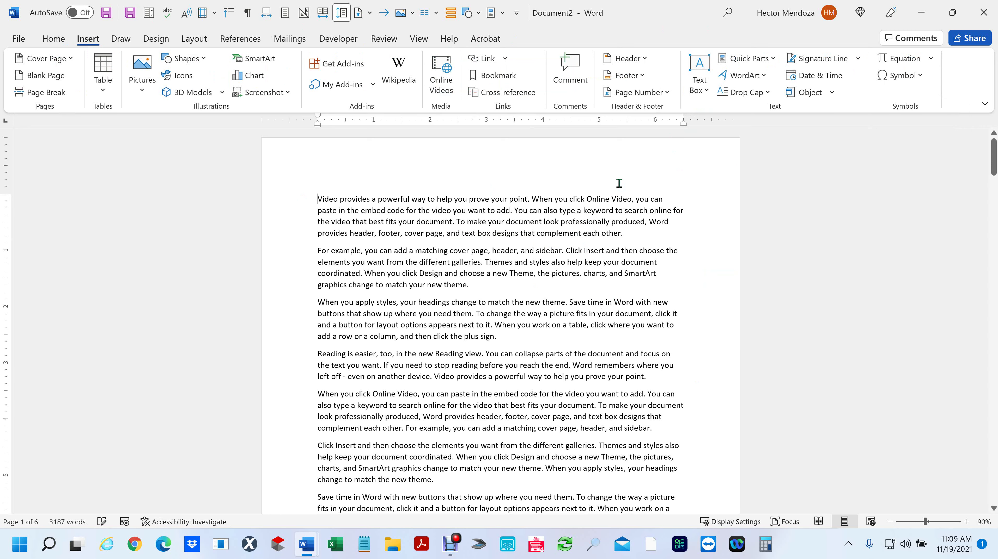
pyautogui.click(774, 58)
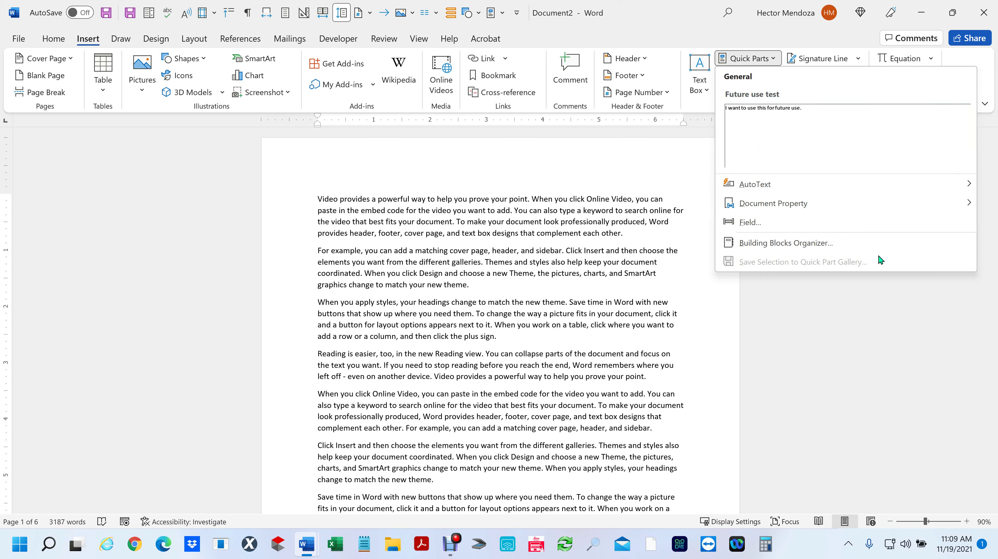
pyautogui.click(352, 180)
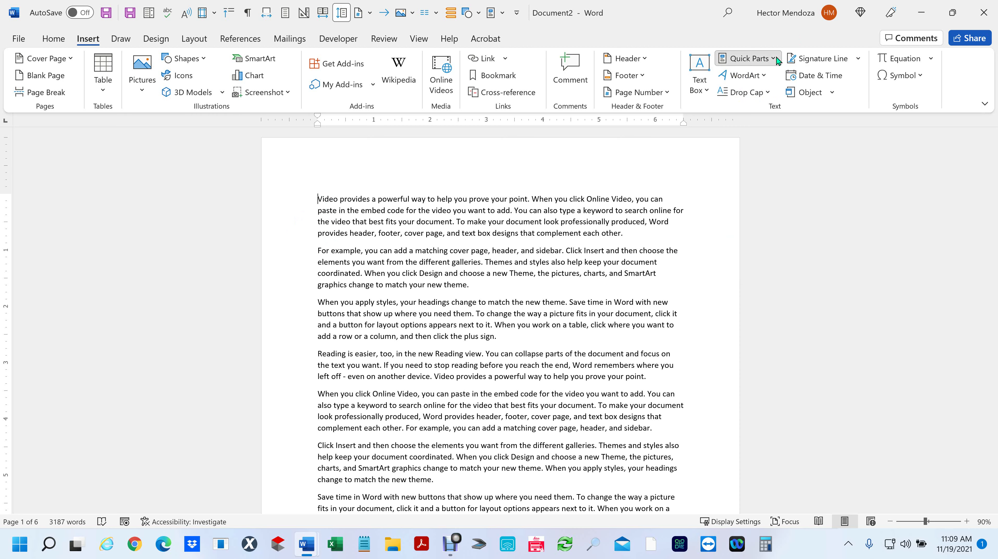
# Step: Examine the saved AutoText entries among the Quick Parts, from the first entry to "Video provides"
pyautogui.click(749, 58)
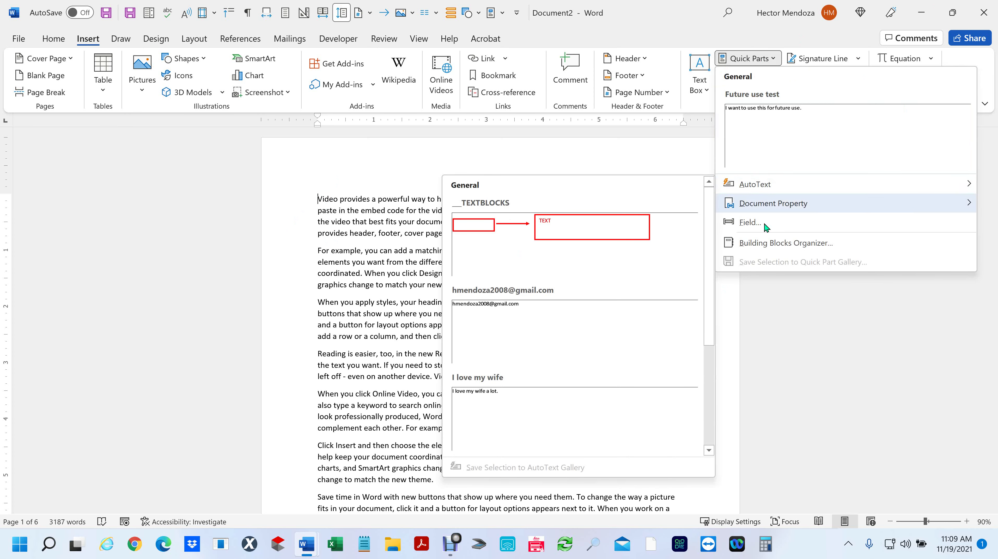
pyautogui.scroll(-2, 582, 321)
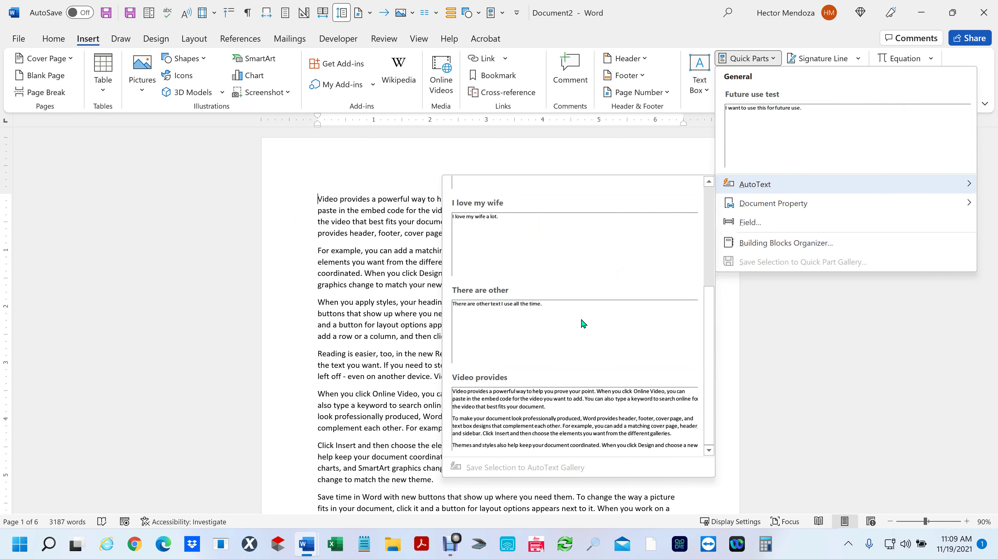
pyautogui.scroll(2, 582, 320)
pyautogui.scroll(-2, 581, 324)
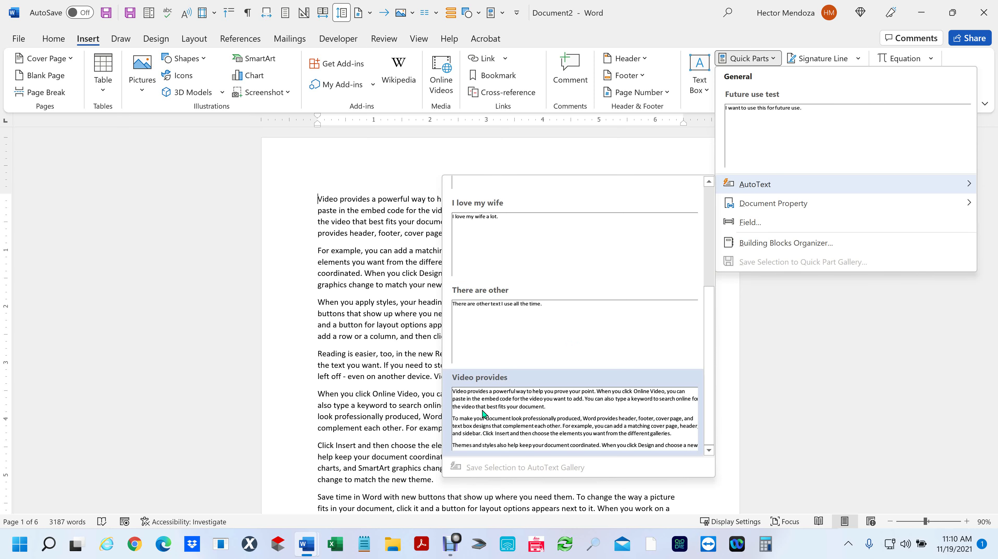
pyautogui.click(342, 203)
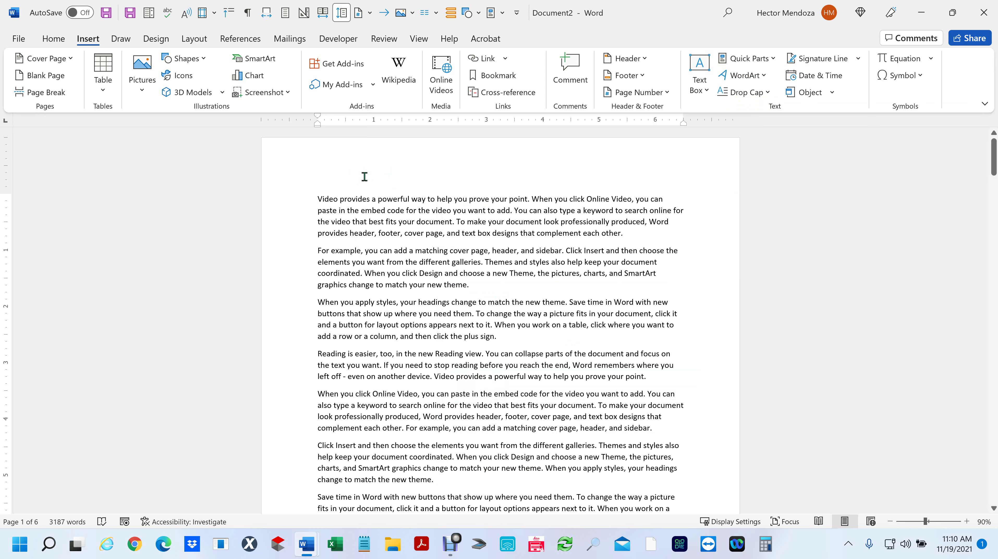
# Step: Insert nine blank paragraphs above the first paragraph and return the cursor to the start of the document
pyautogui.press('Return')
pyautogui.press('Return')
pyautogui.press('Return')
pyautogui.press('Return')
pyautogui.press('Return')
pyautogui.press('Return')
pyautogui.press('Return')
pyautogui.press('Return')
pyautogui.press('Return')
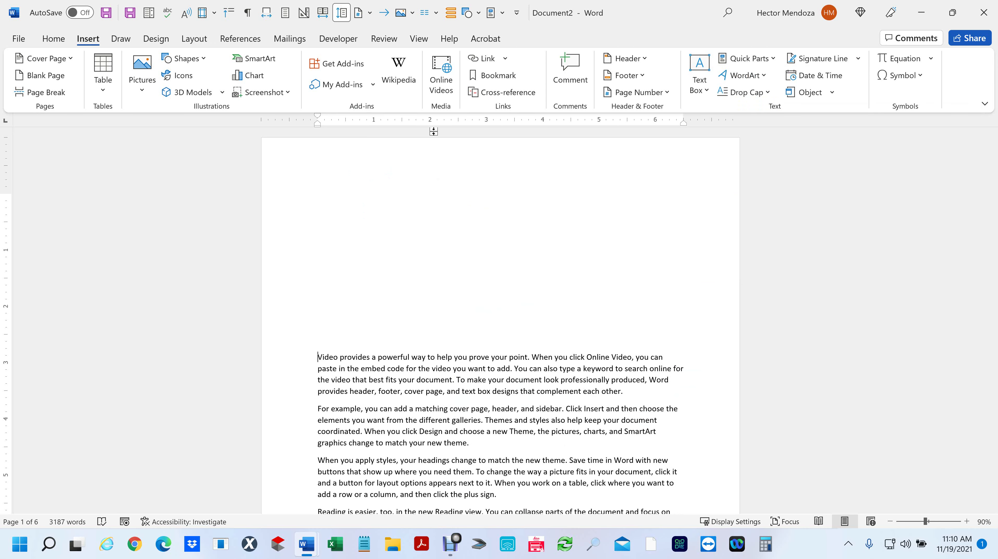
pyautogui.hotkey('ctrl', 'Home')
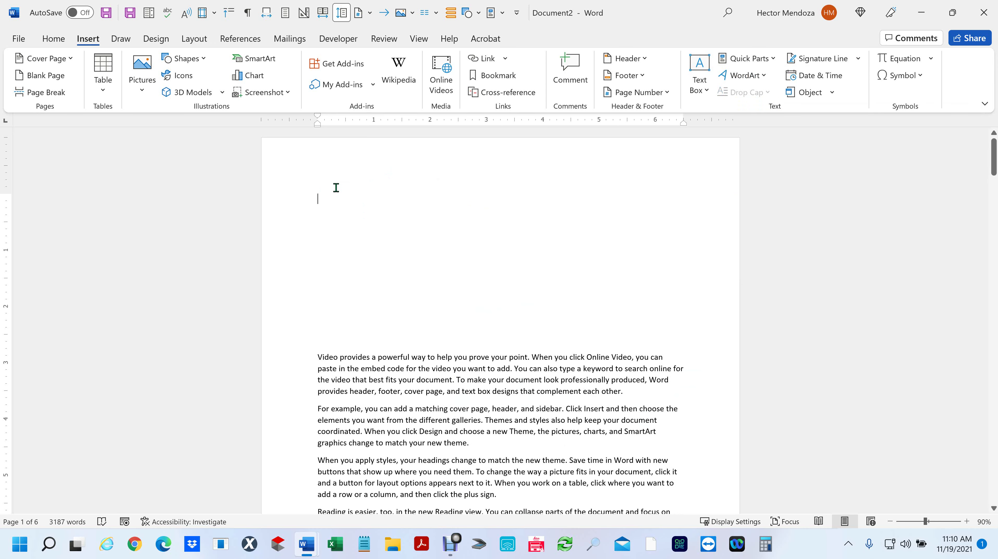
# Step: Insert the "Video provides" AutoText entry at the start of the document and delete the inserted paragraphs
pyautogui.click(774, 59)
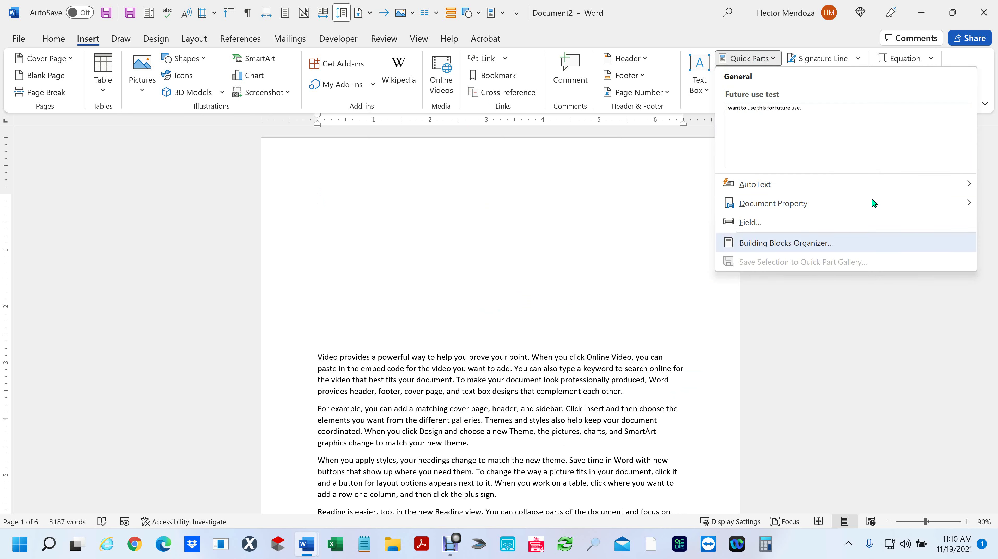
pyautogui.moveTo(969, 183)
pyautogui.scroll(-3, 530, 381)
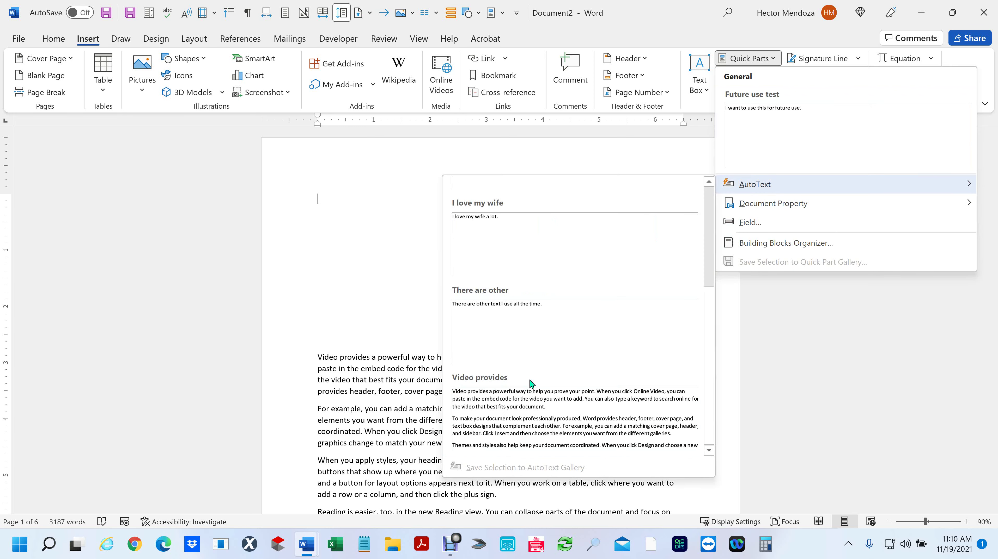
pyautogui.click(514, 414)
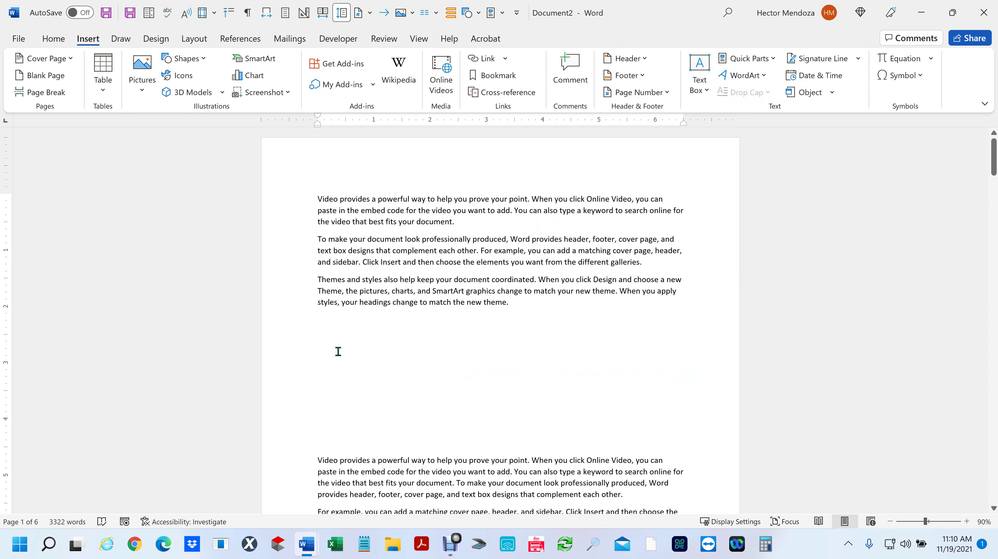
pyautogui.moveTo(336, 340); pyautogui.dragTo(306, 191)
pyautogui.press('Delete')
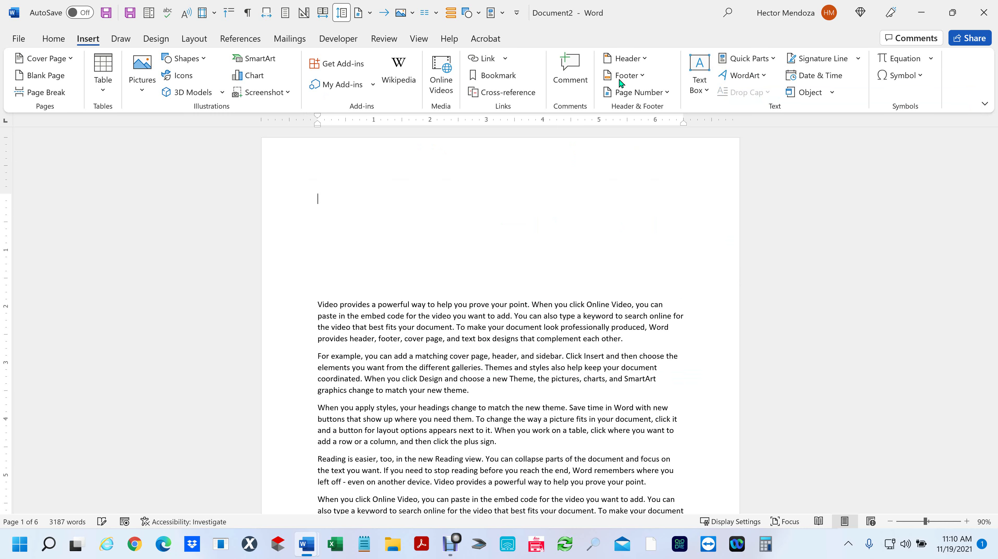
# Step: Insert the "Future use test" Quick Part on the blank first line and delete the inserted sentence
pyautogui.click(747, 58)
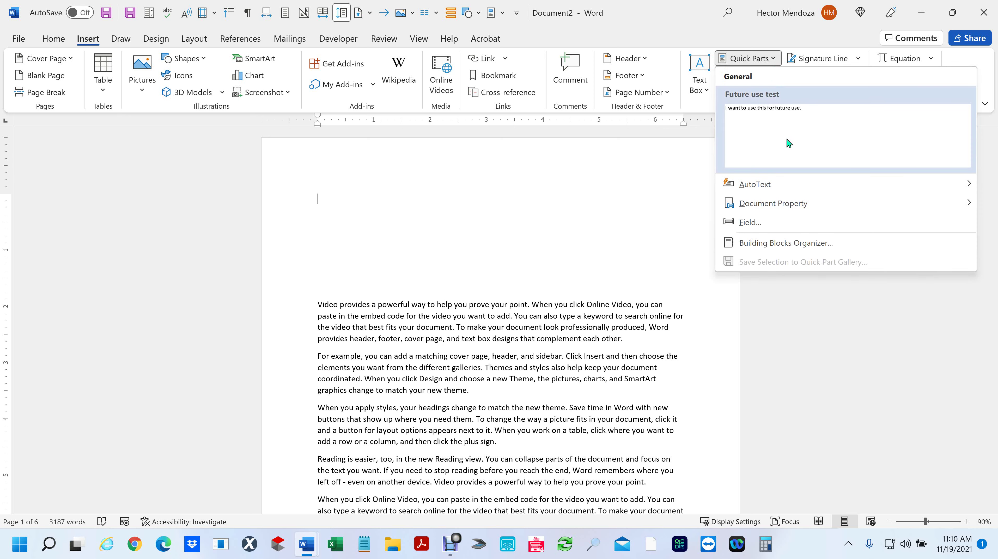
pyautogui.click(777, 126)
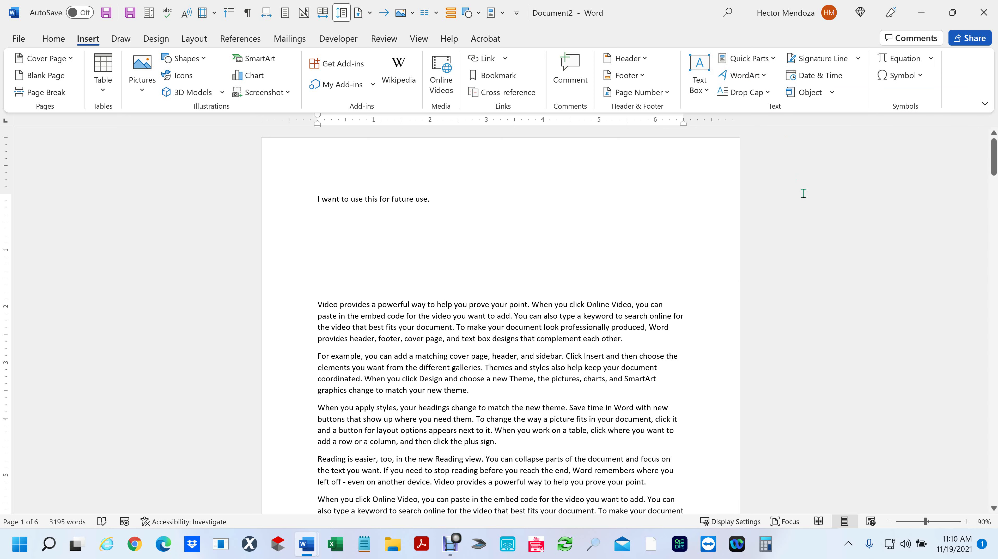
pyautogui.click(284, 192)
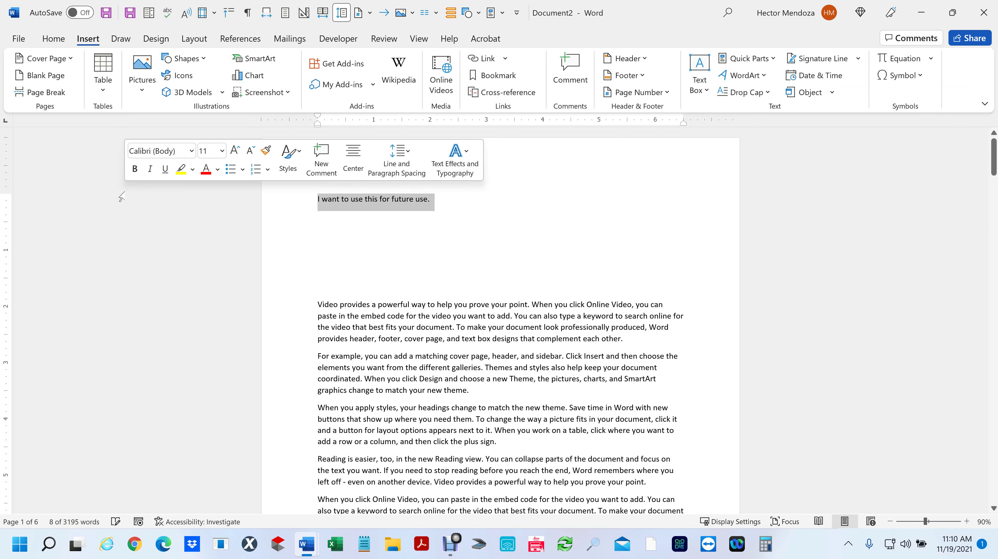
pyautogui.press('Delete')
# Step: Look up the e-mail address entry in AutoText and insert it after the first sentence of the first paragraph through its AutoComplete suggestion
pyautogui.click(769, 64)
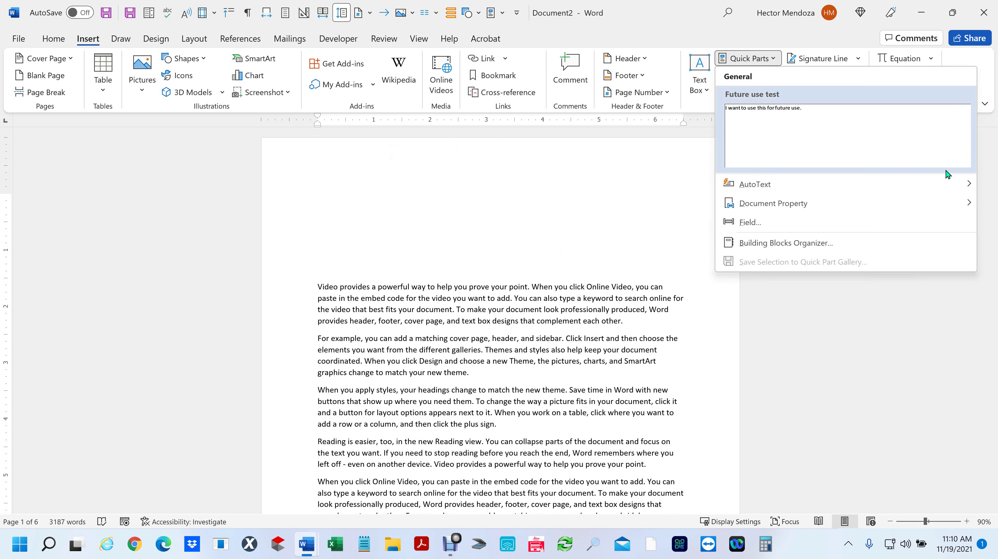
pyautogui.moveTo(951, 184)
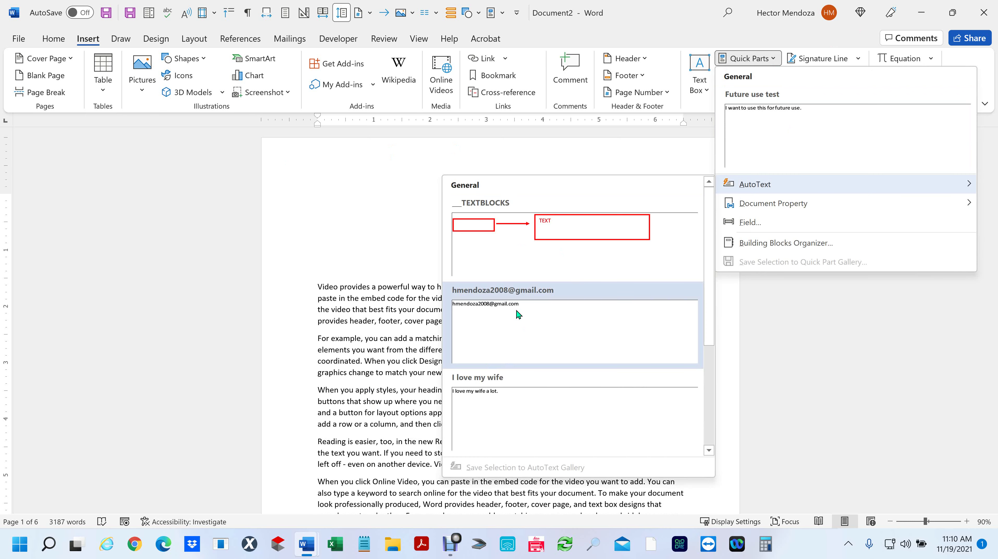
pyautogui.click(368, 190)
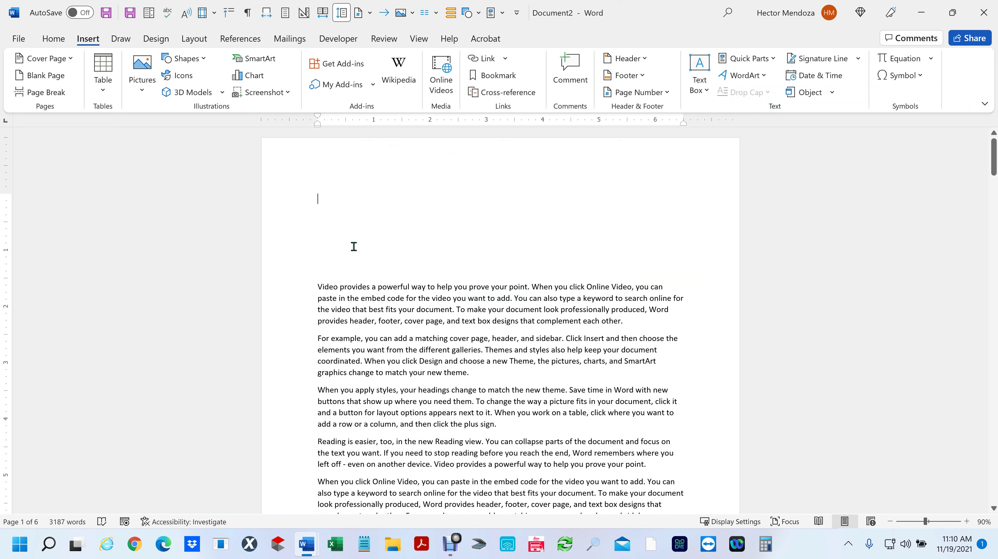
pyautogui.click(534, 285)
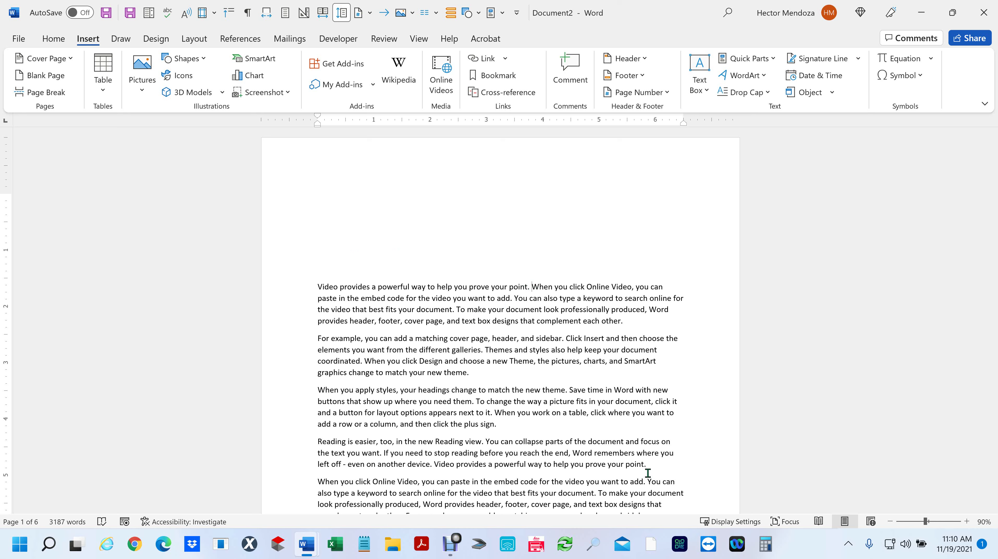
pyautogui.write('hm')
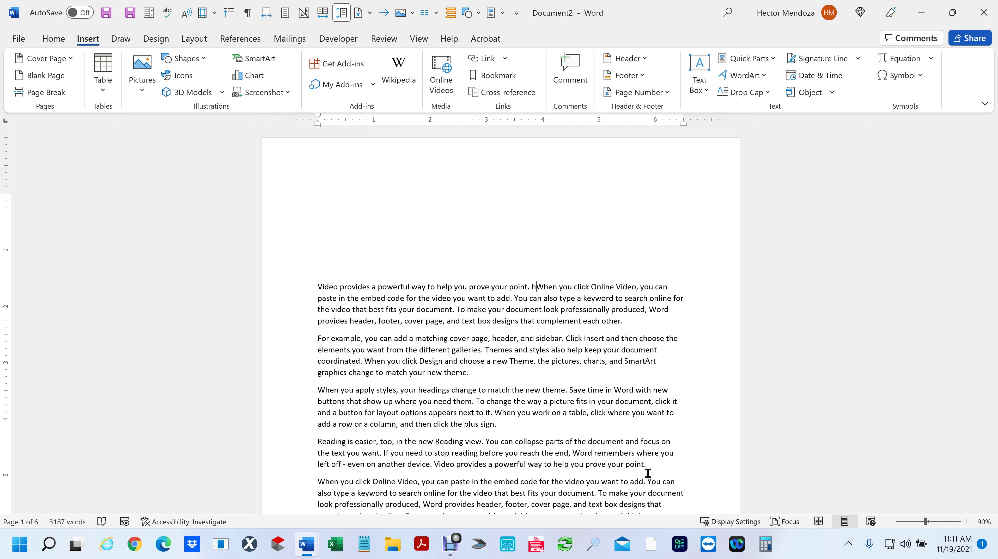
pyautogui.write('en')
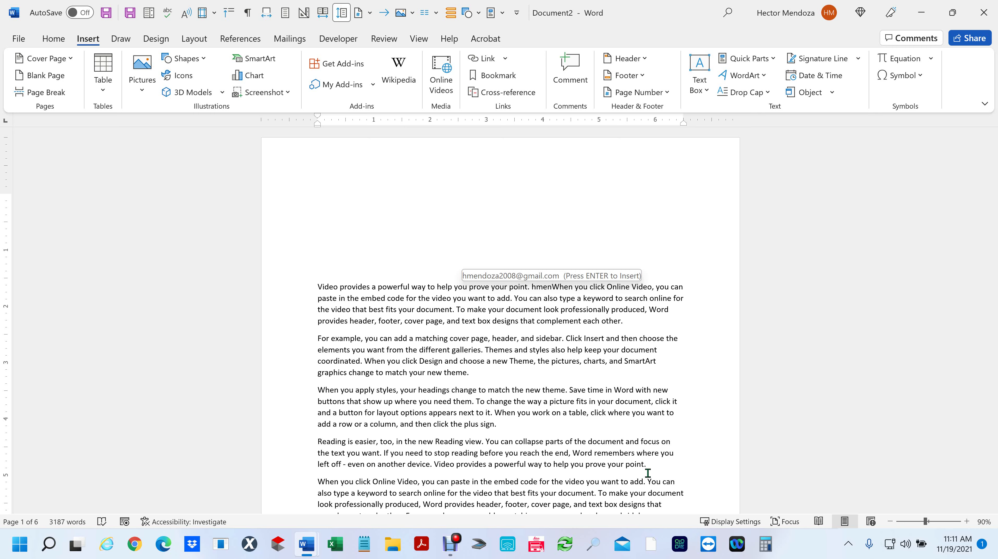
pyautogui.press('Return')
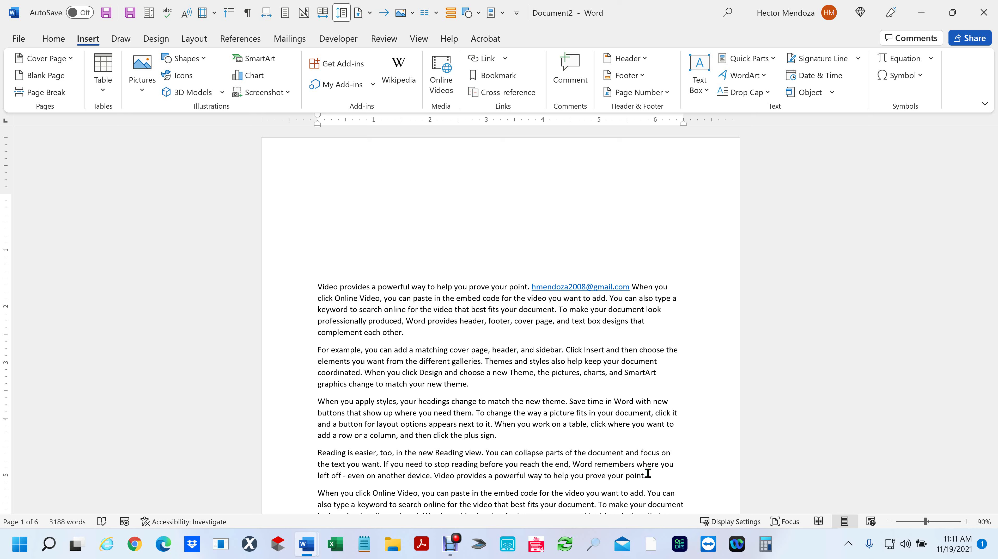
# Step: Insert the saved e-mail address on the blank first line of the page through its AutoComplete suggestion
pyautogui.click(345, 175)
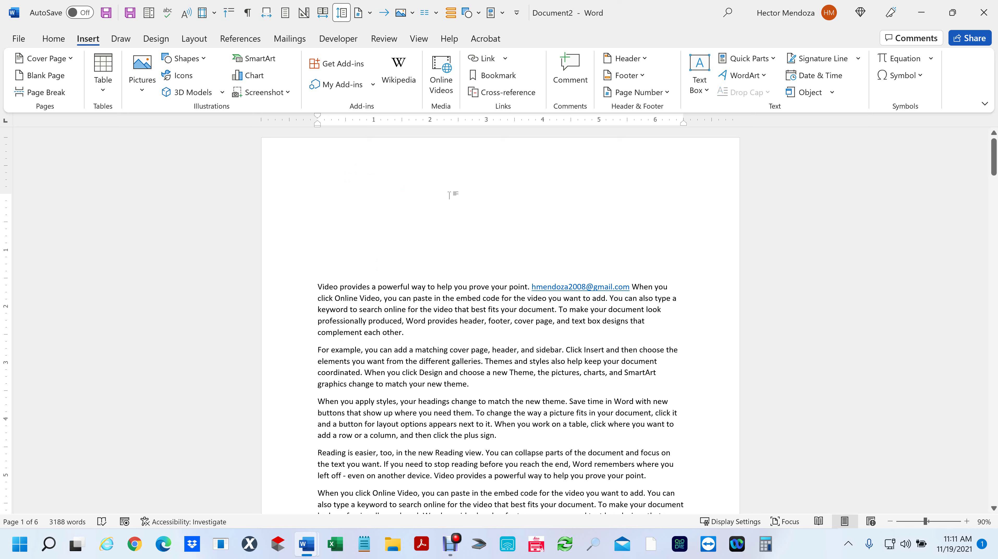
pyautogui.write('hmen')
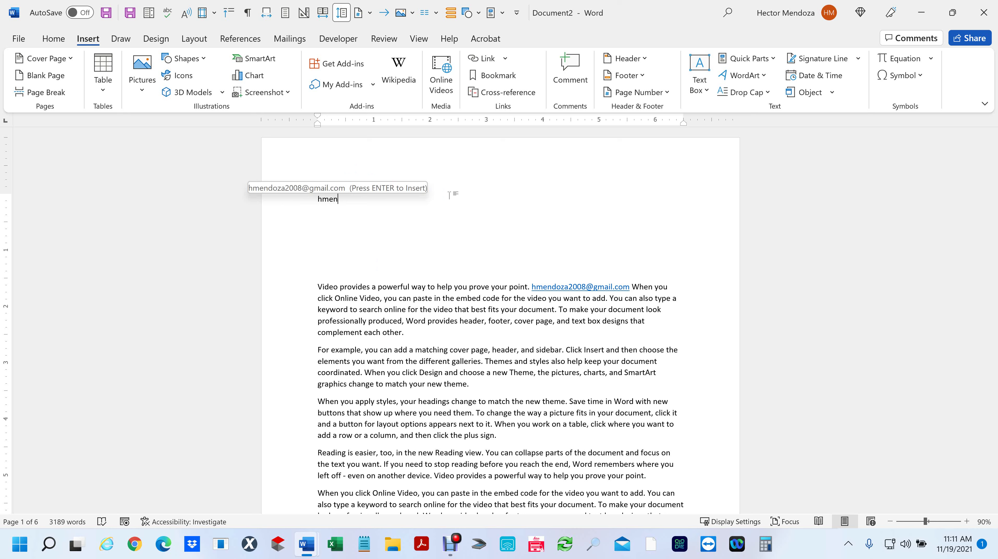
pyautogui.press('Return')
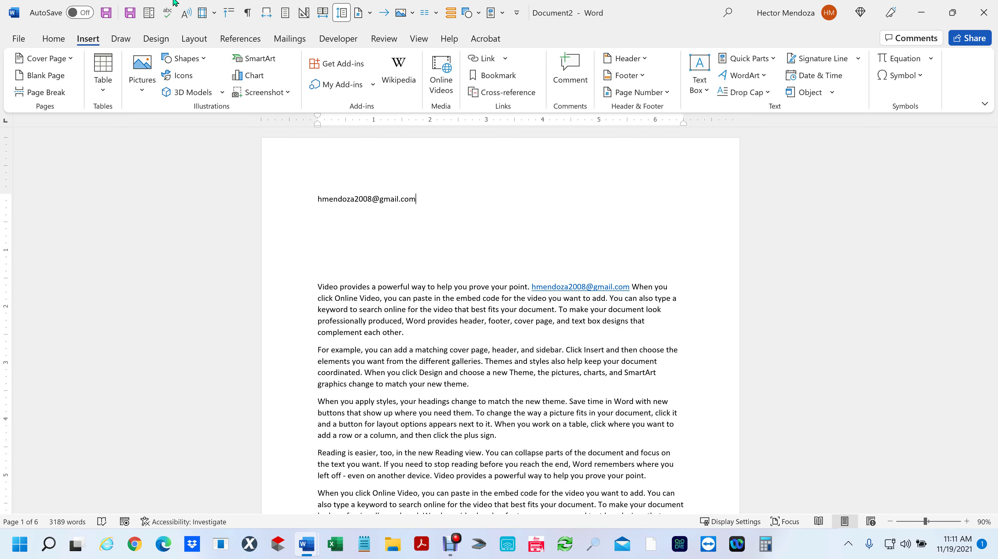
# Step: Use the paragraph marks to place the cursor on the empty line below the e-mail address, and hide the marks again
pyautogui.click(55, 38)
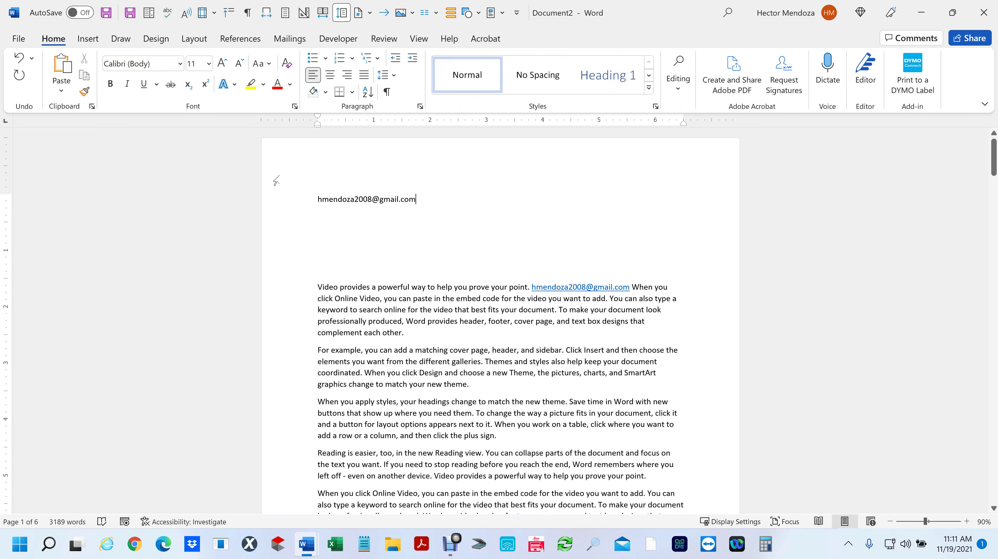
pyautogui.click(386, 92)
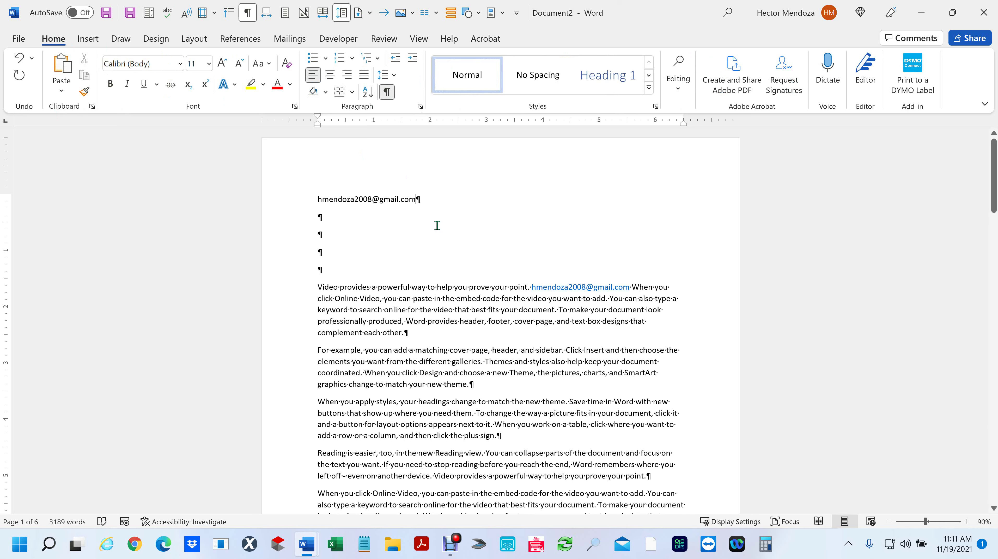
pyautogui.click(316, 217)
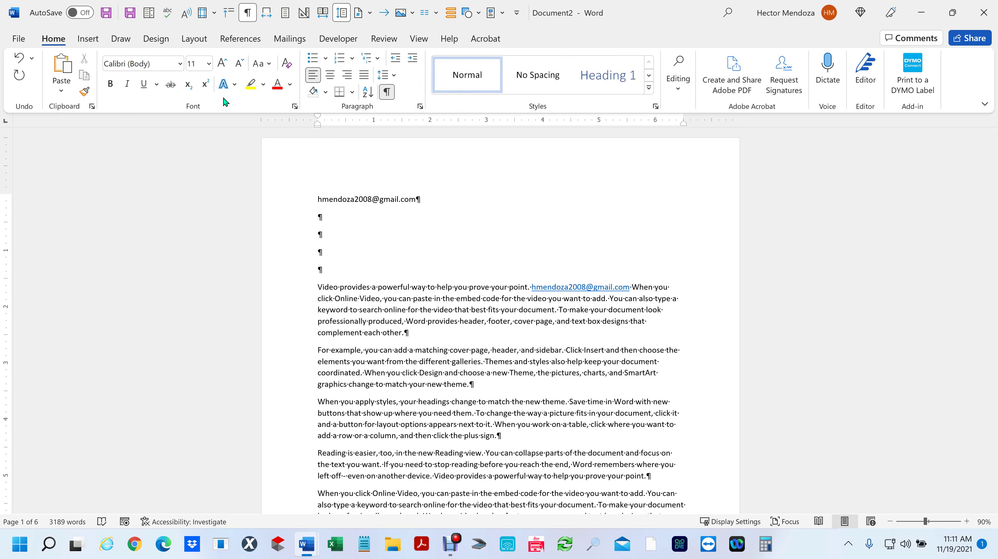
pyautogui.click(387, 92)
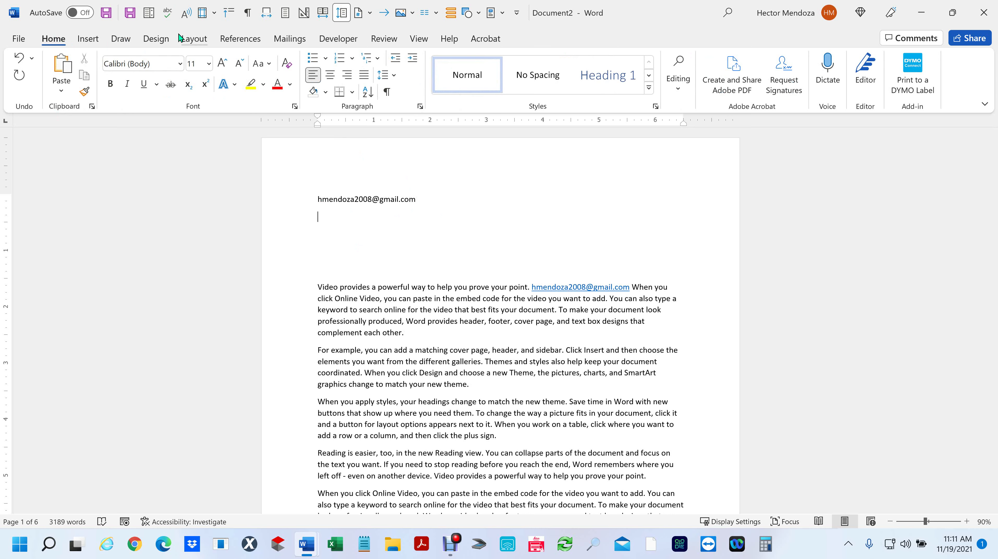
# Step: Review the Quick Parts list and its AutoText gallery again without inserting an entry
pyautogui.click(91, 39)
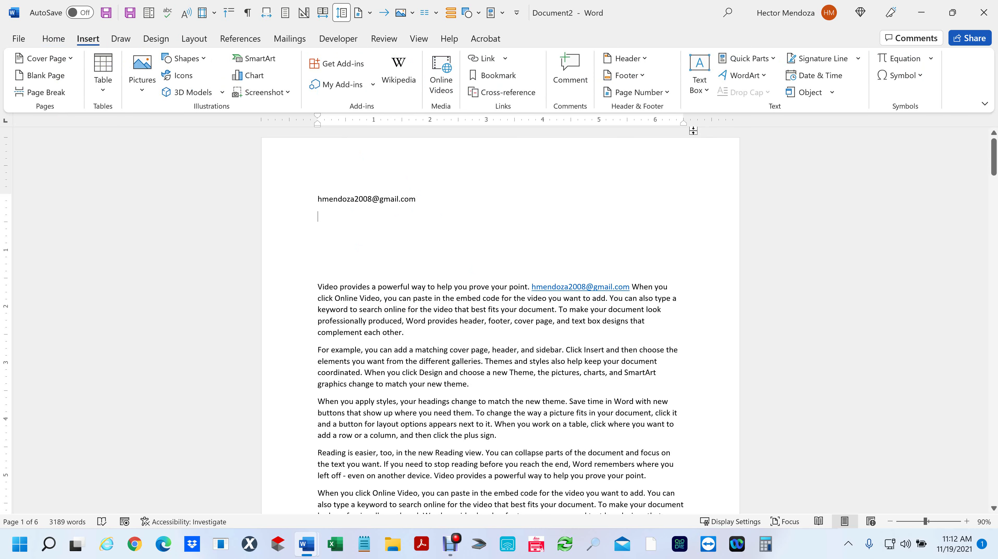
pyautogui.click(776, 61)
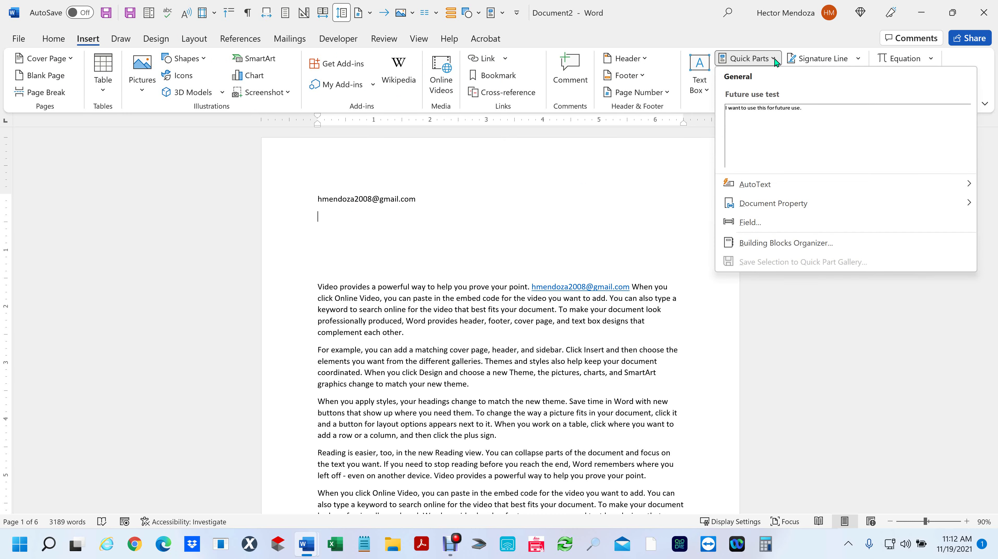
pyautogui.moveTo(768, 186)
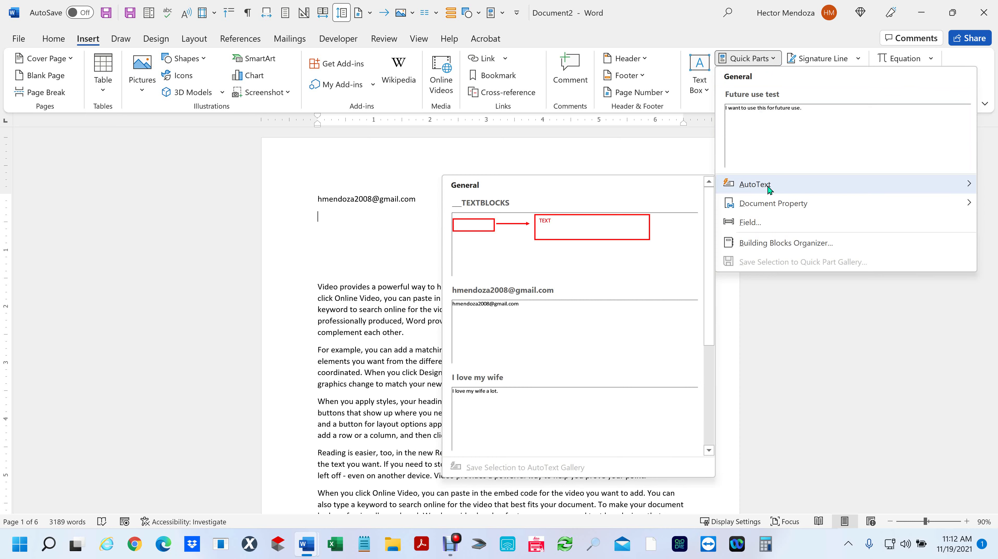
pyautogui.click(517, 151)
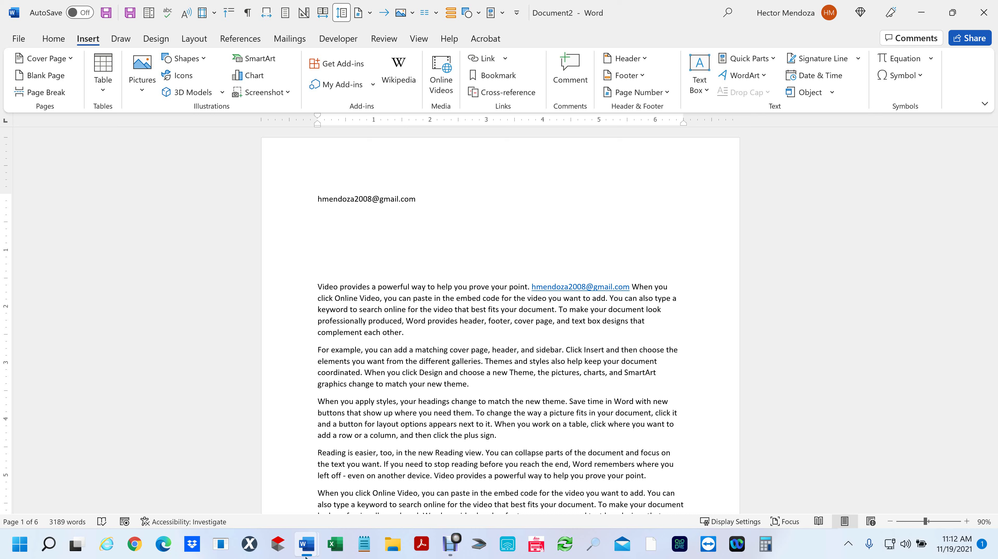
# Step: Open the pinned document "TWI Procedures and setup"
pyautogui.moveTo(307, 556)
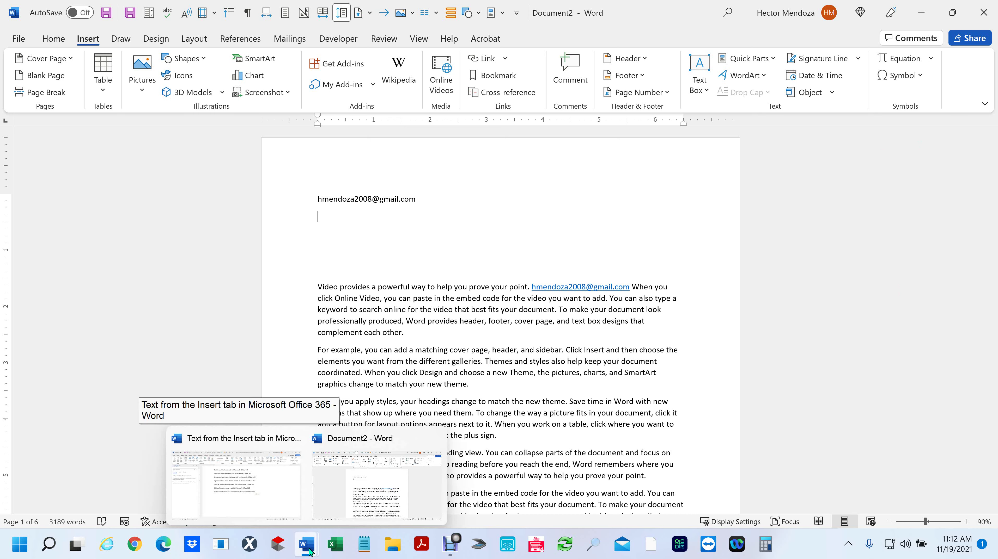
pyautogui.rightClick(309, 552)
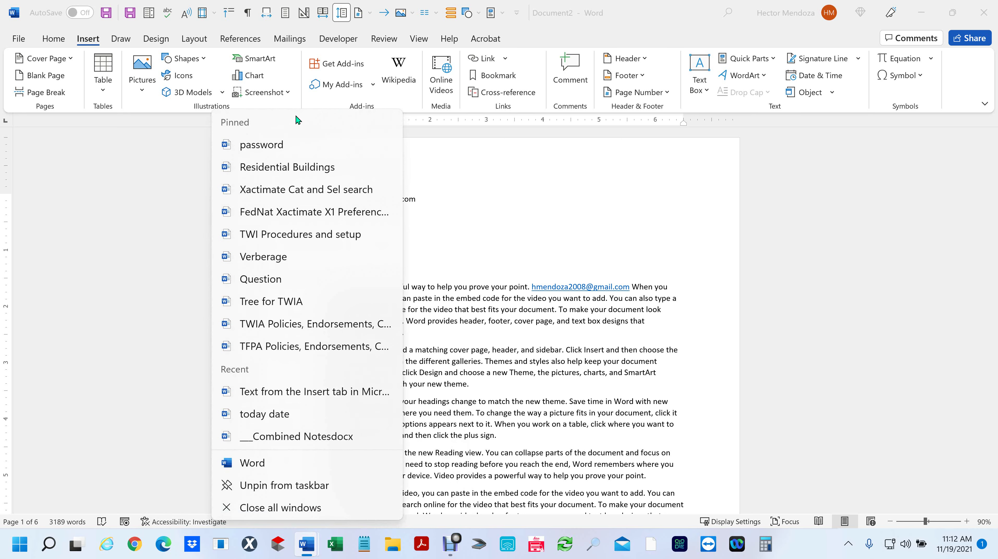
pyautogui.click(280, 235)
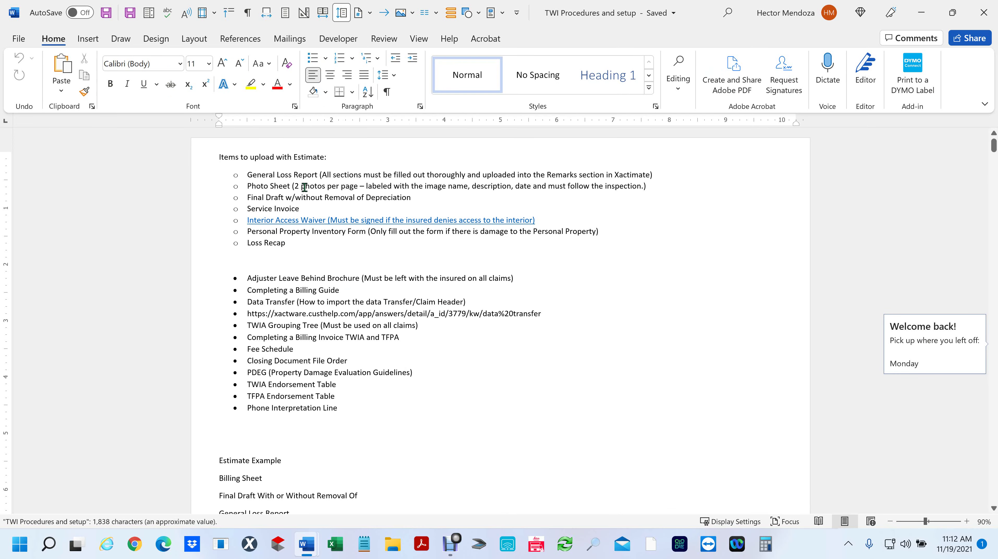
pyautogui.scroll(2, 330, 219)
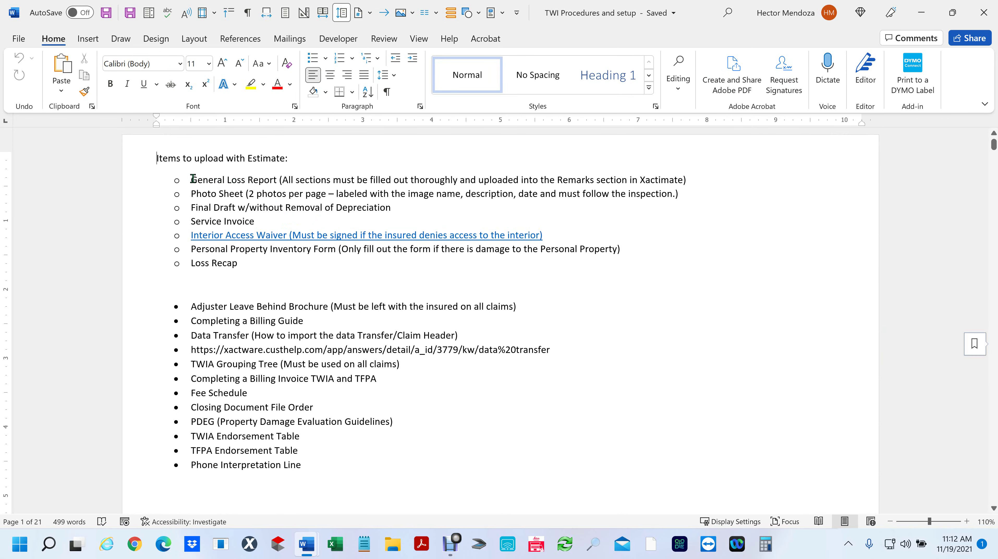
# Step: Examine the estimate upload list and the annotated Claim Info screenshots on the document's first pages
pyautogui.moveTo(193, 180); pyautogui.dragTo(529, 180)
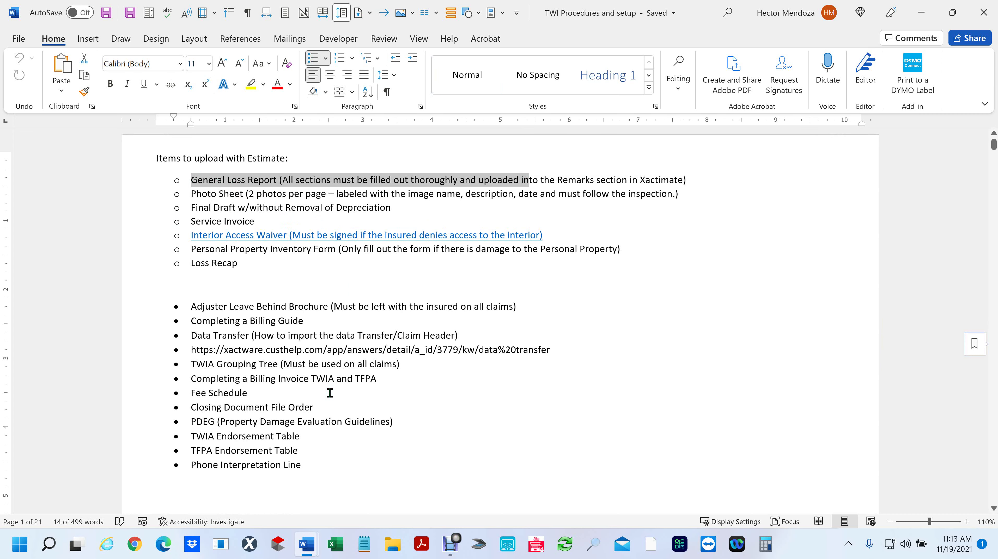
pyautogui.scroll(-15, 342, 385)
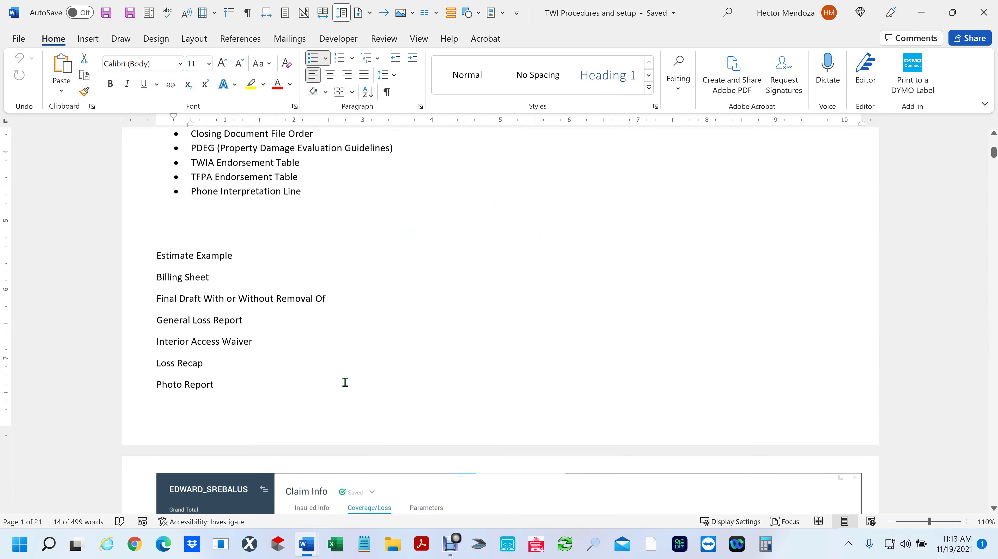
pyautogui.scroll(3, 345, 384)
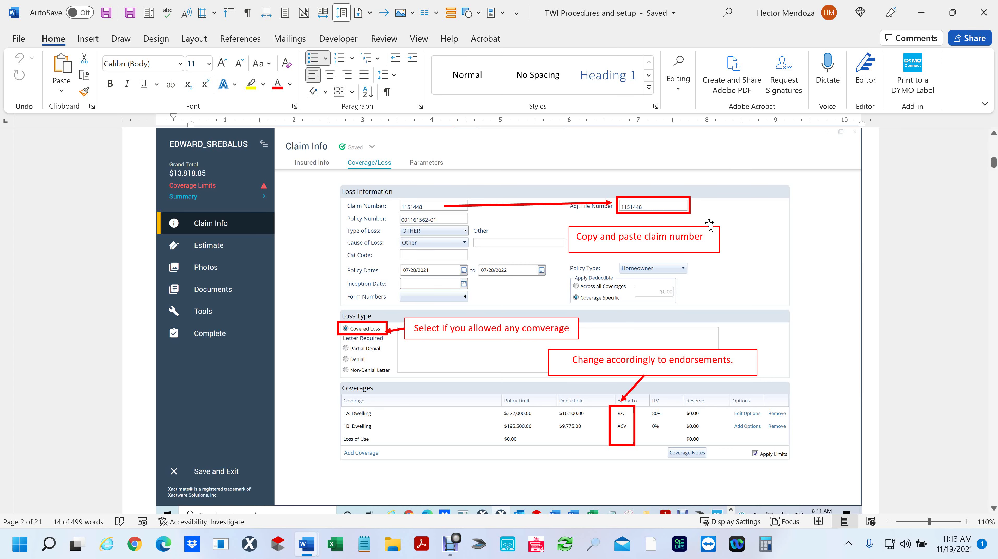
pyautogui.scroll(-1, 709, 226)
pyautogui.scroll(-15, 709, 225)
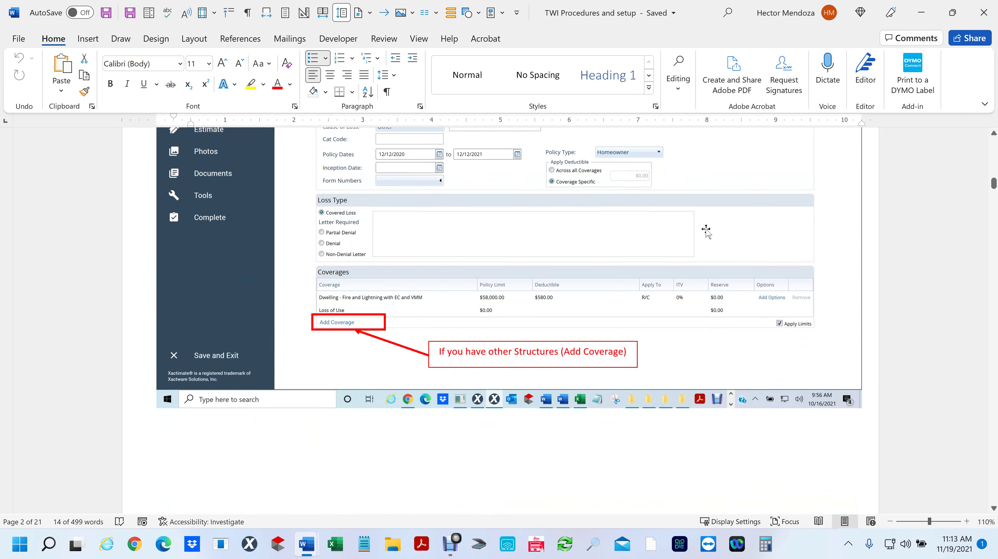
pyautogui.scroll(-12, 707, 231)
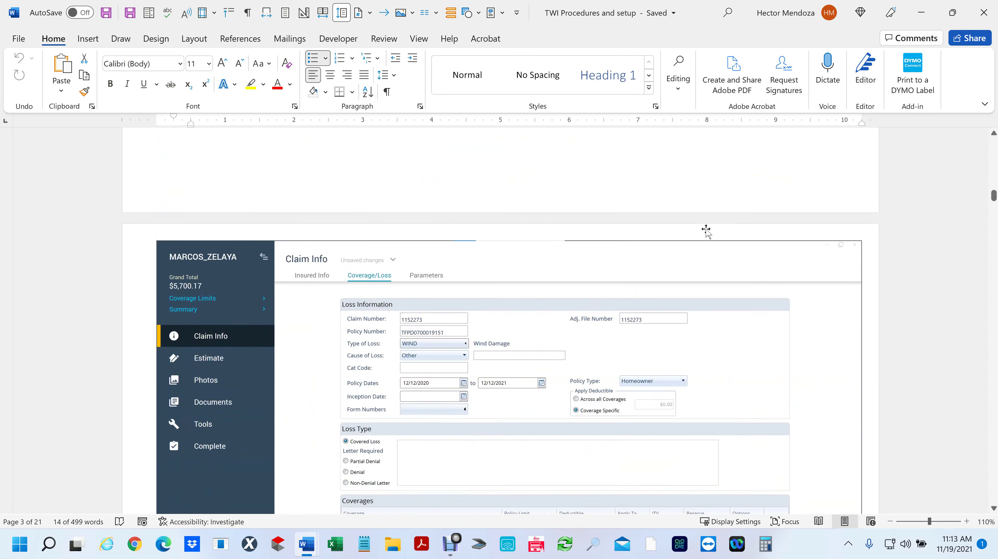
pyautogui.scroll(-7, 706, 231)
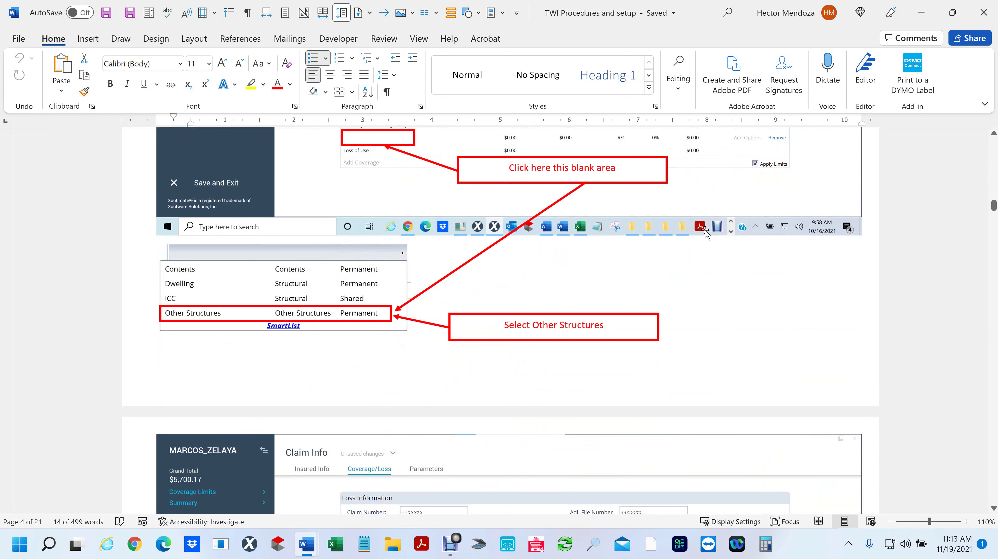
pyautogui.keyDown('ctrl'); pyautogui.scroll(-2, 707, 234); pyautogui.keyUp('ctrl')
pyautogui.scroll(-10, 707, 234)
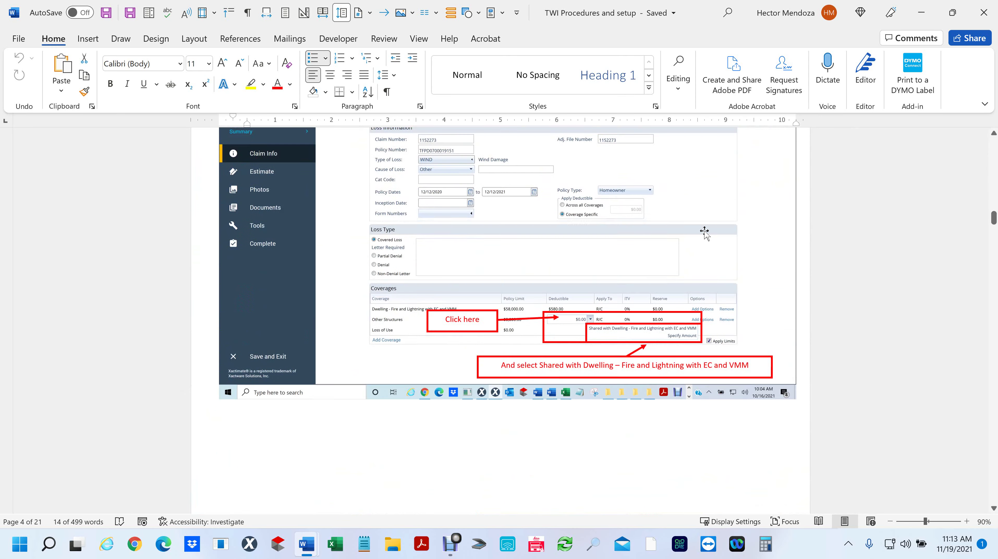
pyautogui.scroll(-15, 703, 232)
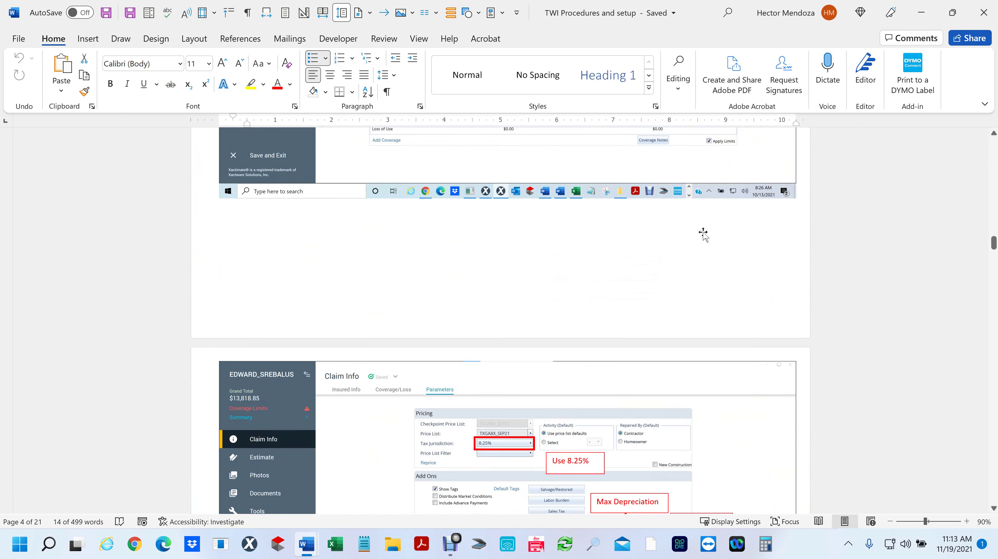
pyautogui.scroll(-4, 703, 234)
pyautogui.scroll(-12, 703, 235)
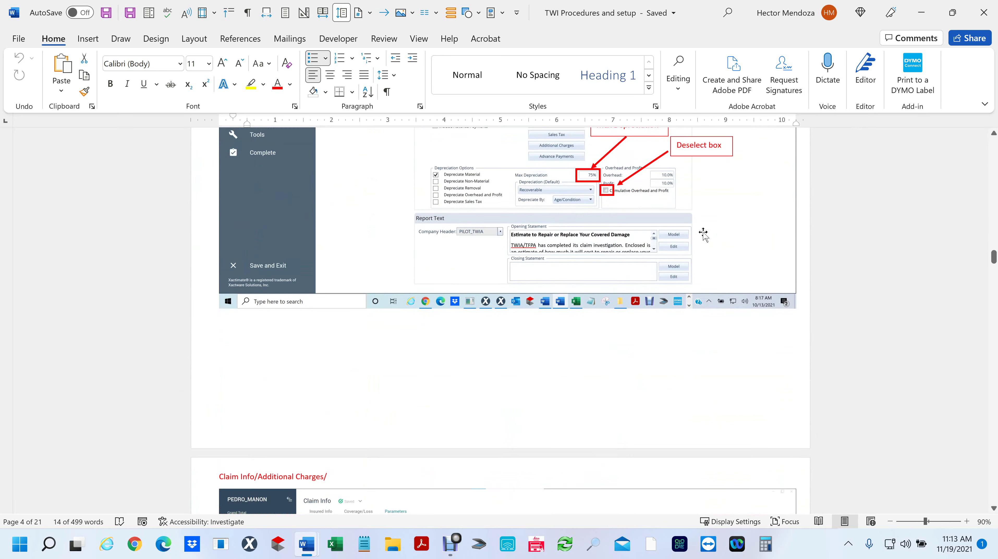
# Step: Examine the annotated Report Management, Billing Sheet and Reports pages, and close the "TWI Procedures and setup" document
pyautogui.scroll(-14, 703, 234)
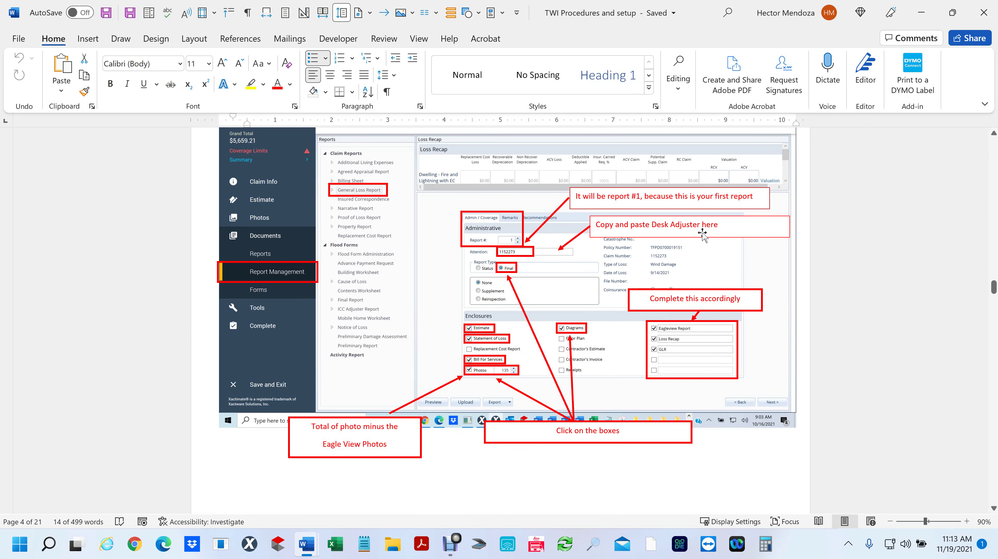
pyautogui.scroll(-5, 703, 234)
pyautogui.scroll(-8, 703, 234)
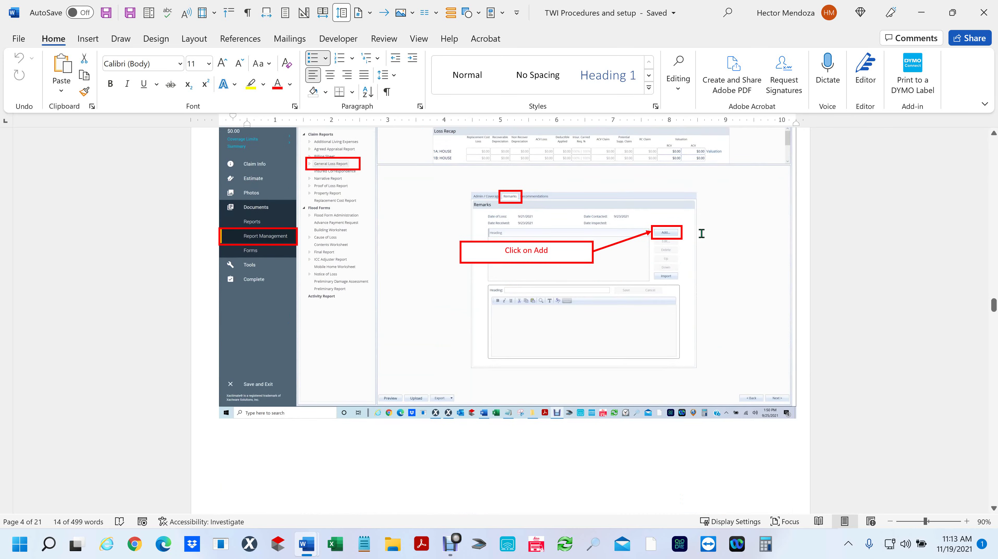
pyautogui.scroll(8, 684, 263)
pyautogui.scroll(-5, 666, 298)
pyautogui.scroll(-20, 661, 315)
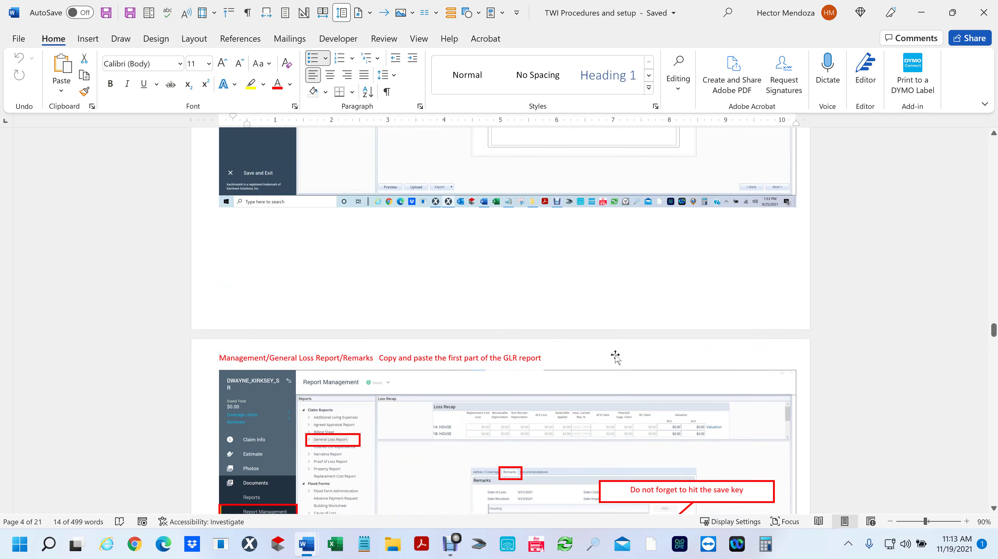
pyautogui.scroll(-15, 614, 363)
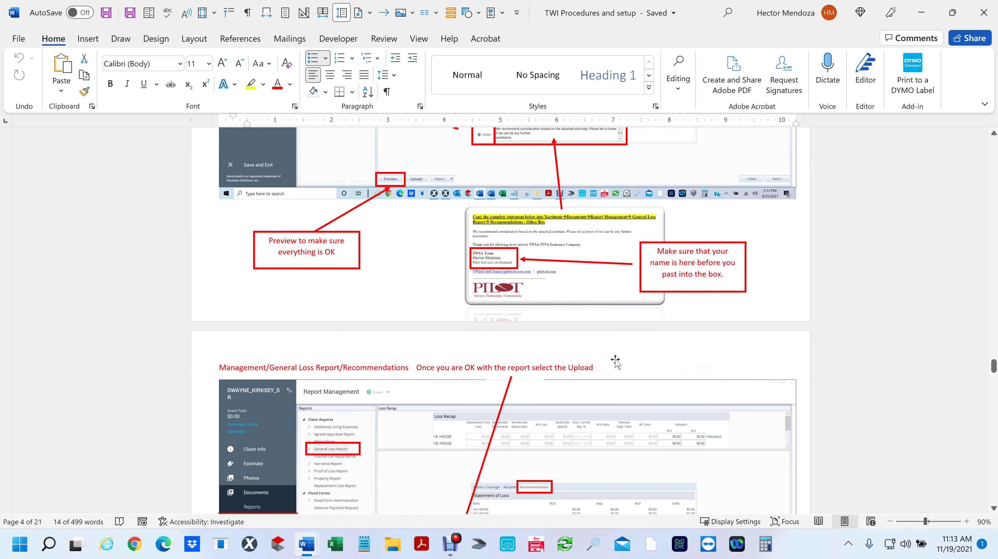
pyautogui.scroll(-13, 615, 362)
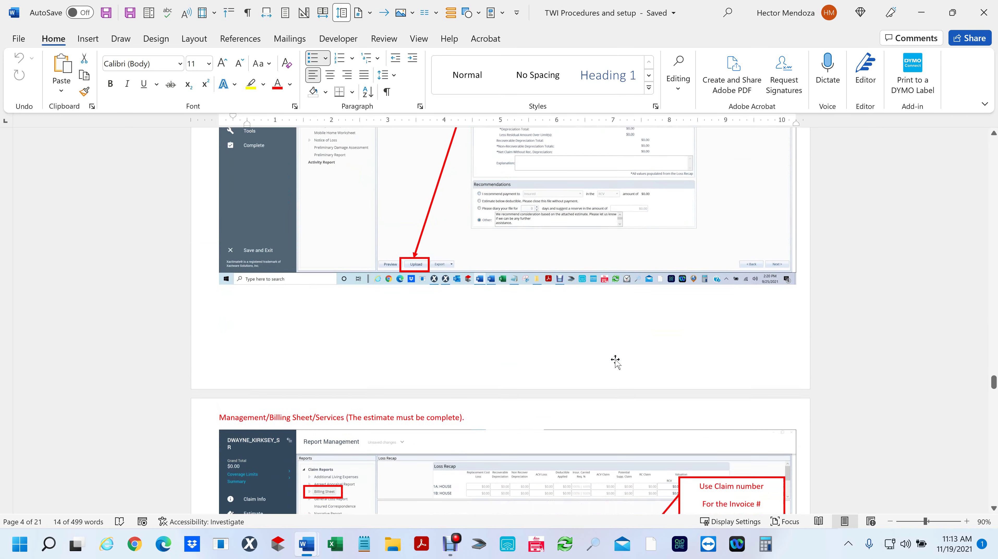
pyautogui.scroll(-10, 616, 362)
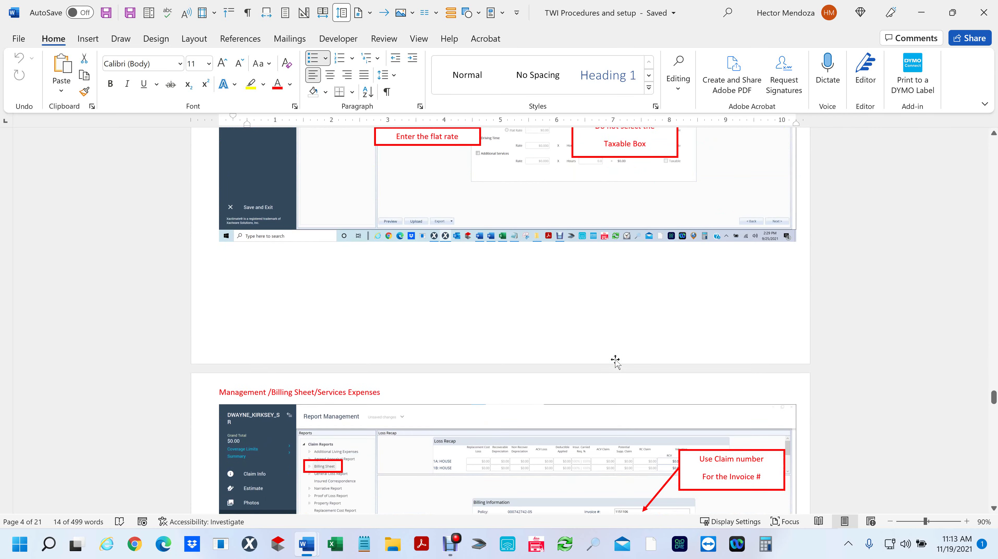
pyautogui.scroll(-10, 615, 359)
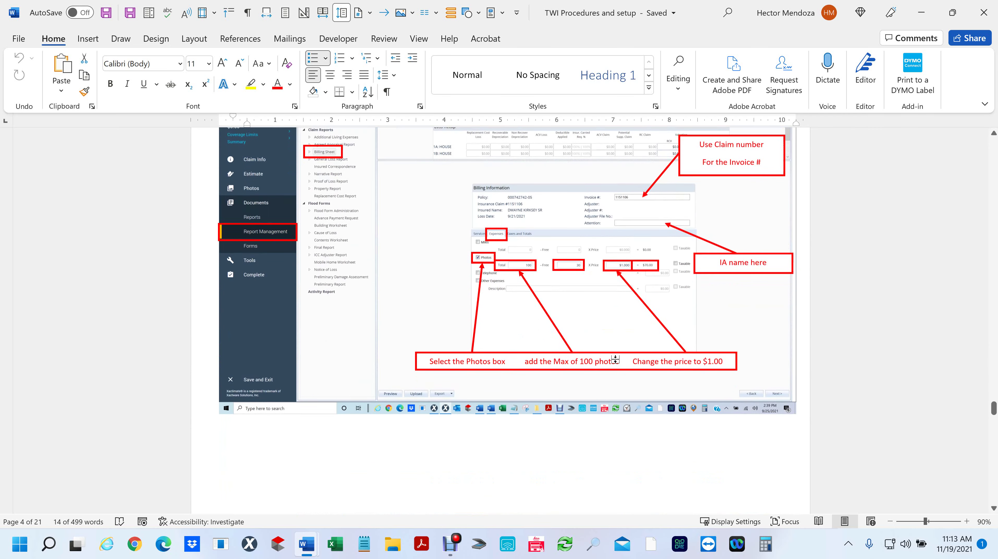
pyautogui.scroll(-10, 631, 319)
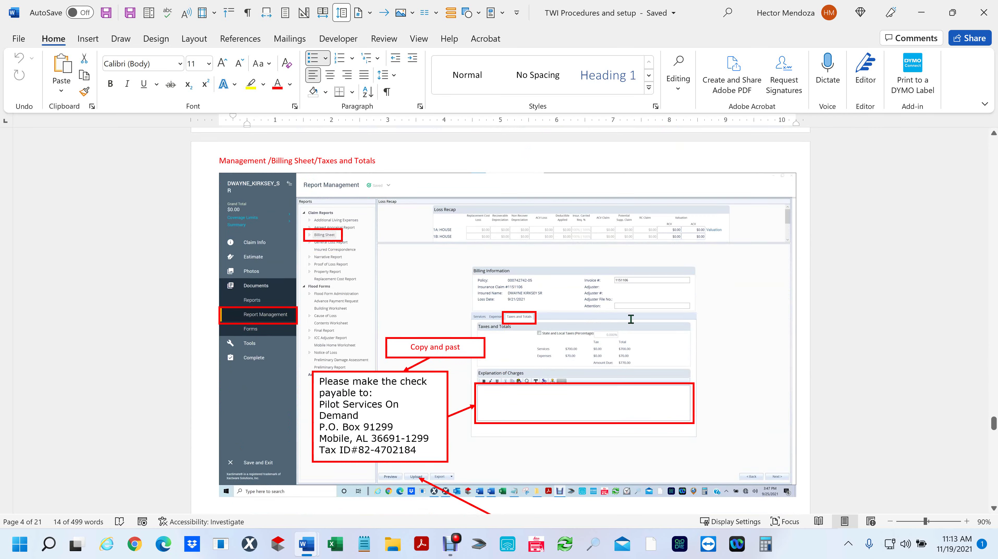
pyautogui.scroll(-10, 631, 319)
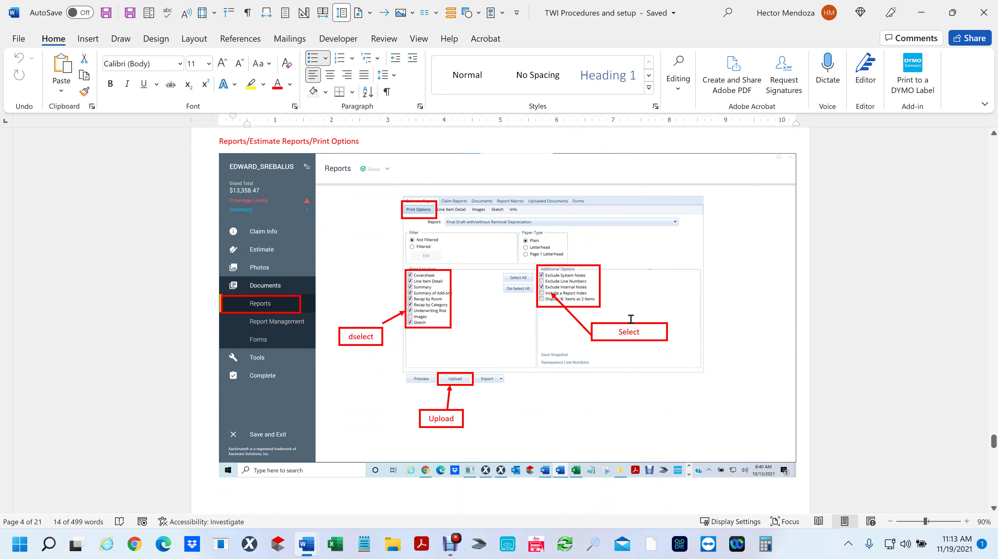
pyautogui.scroll(-3, 630, 320)
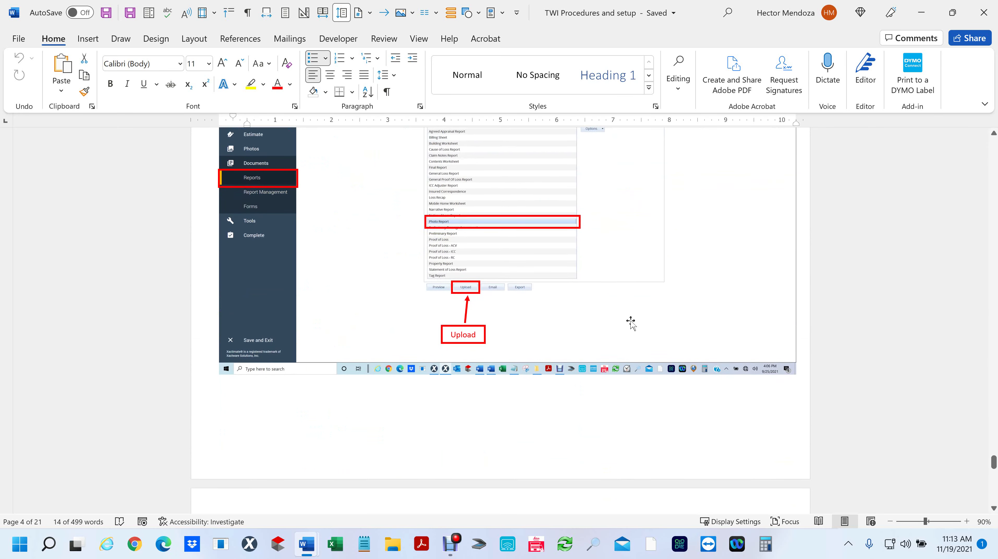
pyautogui.click(979, 19)
pyautogui.scroll(1, 510, 346)
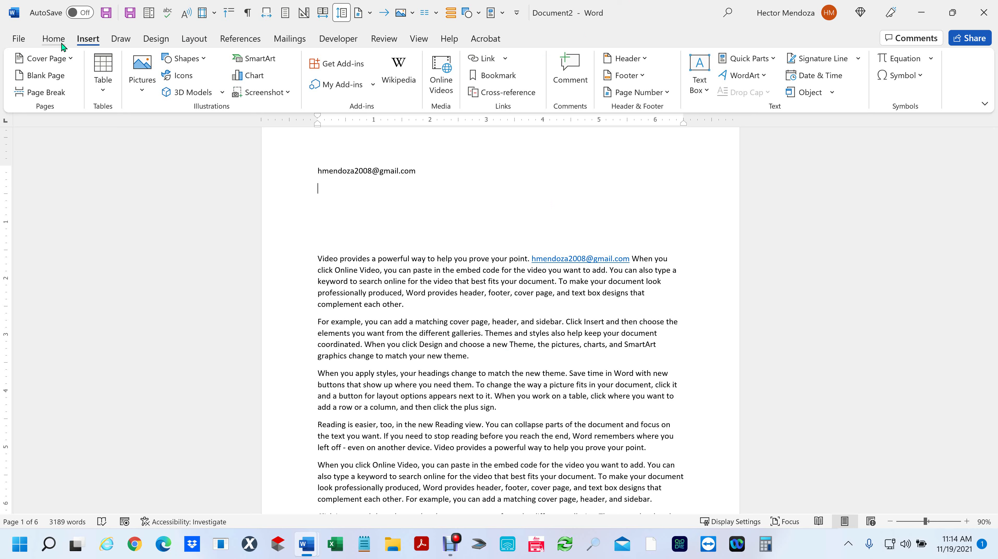
# Step: Draw a rectangle shape about 1.85" high and 2.7" wide below the e-mail address, overlapping the first paragraph, and deselect it
pyautogui.click(184, 58)
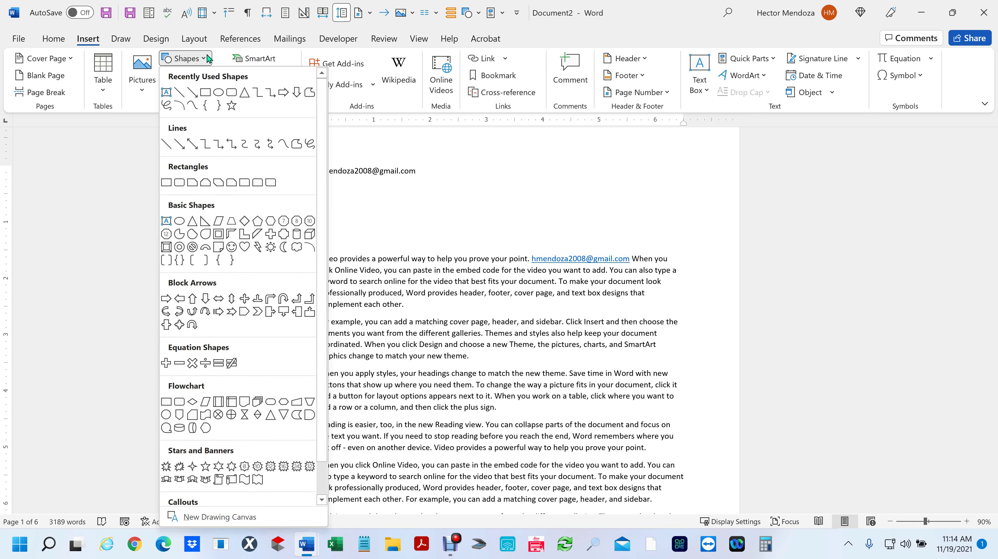
pyautogui.click(207, 96)
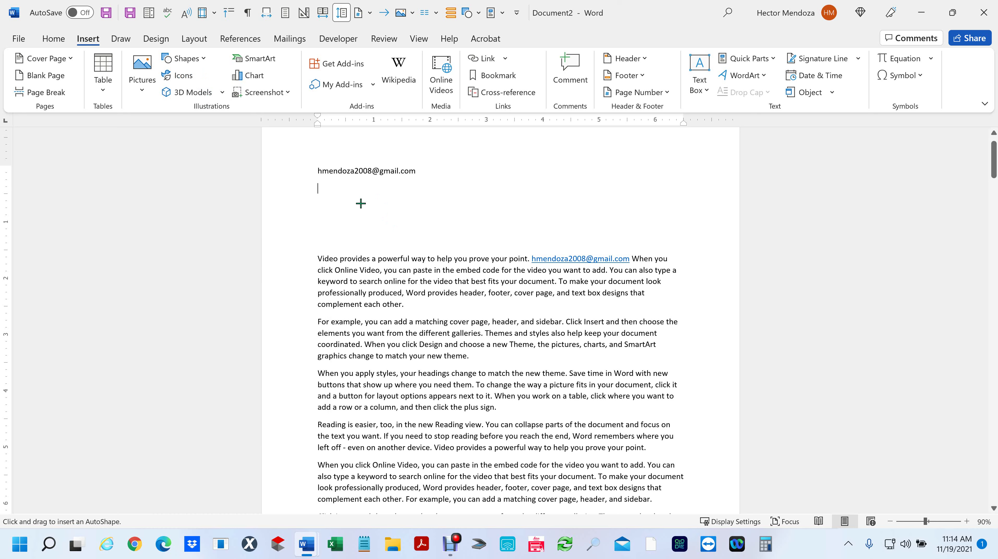
pyautogui.moveTo(360, 203); pyautogui.dragTo(513, 307)
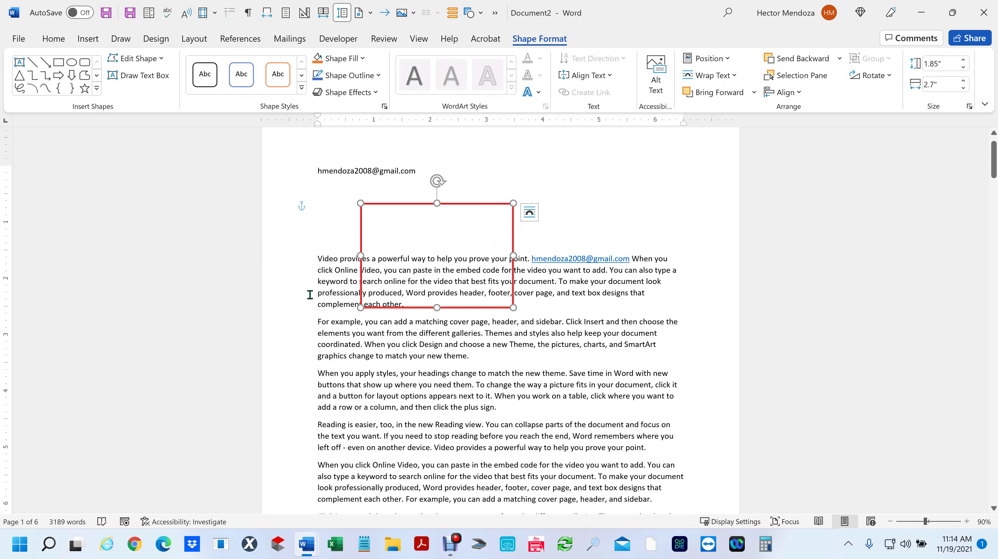
pyautogui.click(427, 235)
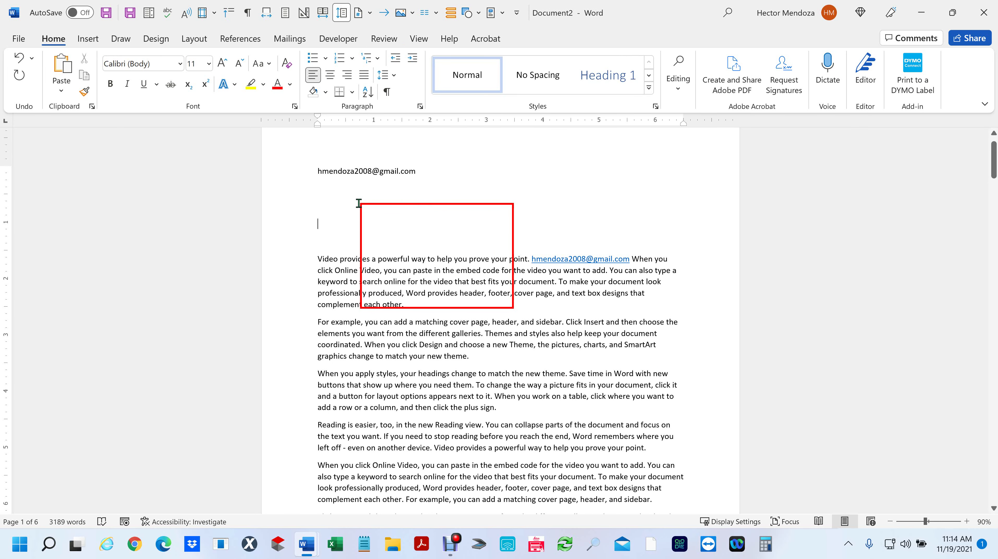
pyautogui.click(368, 204)
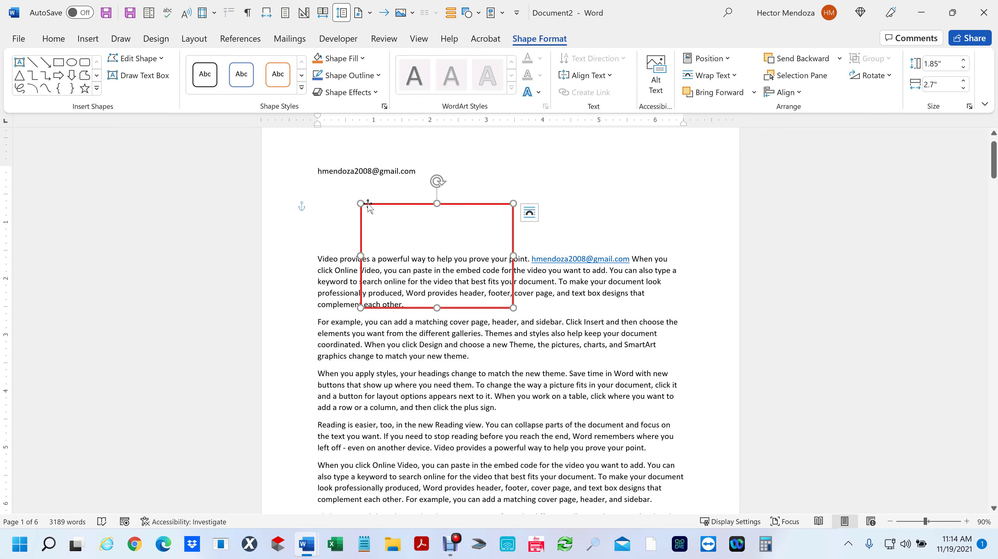
pyautogui.click(550, 189)
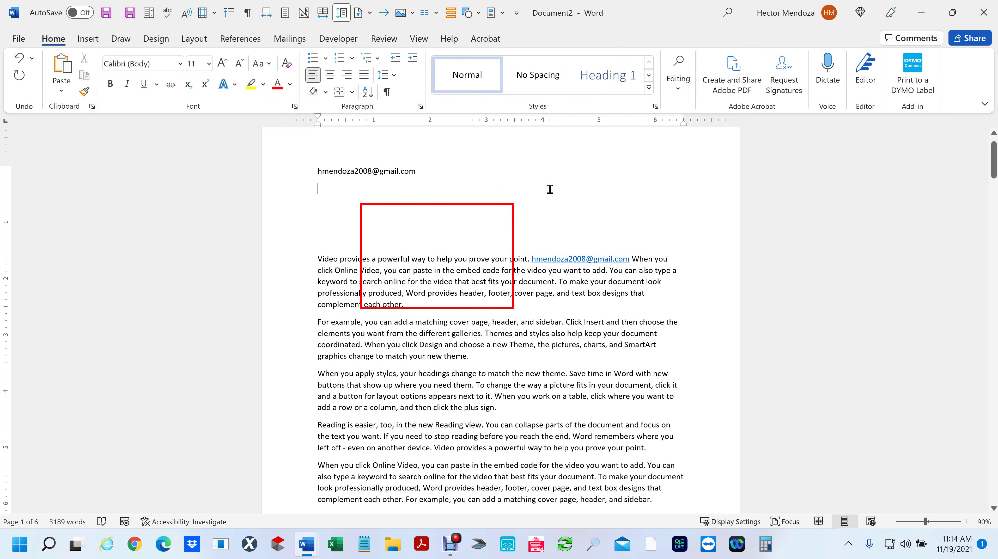
# Step: Insert the built-in Simple Text Box and shift it slightly left within the page's upper right corner
pyautogui.click(89, 39)
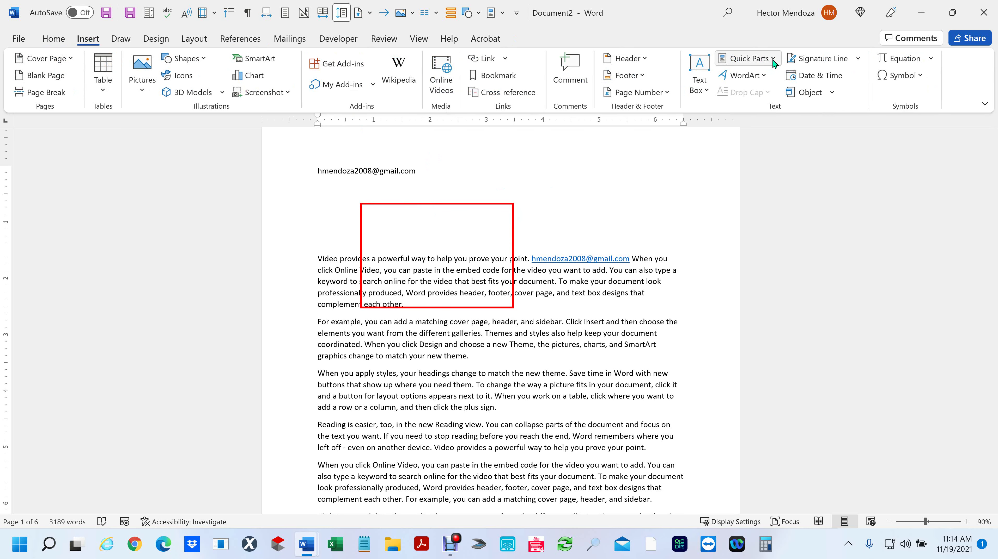
pyautogui.click(698, 91)
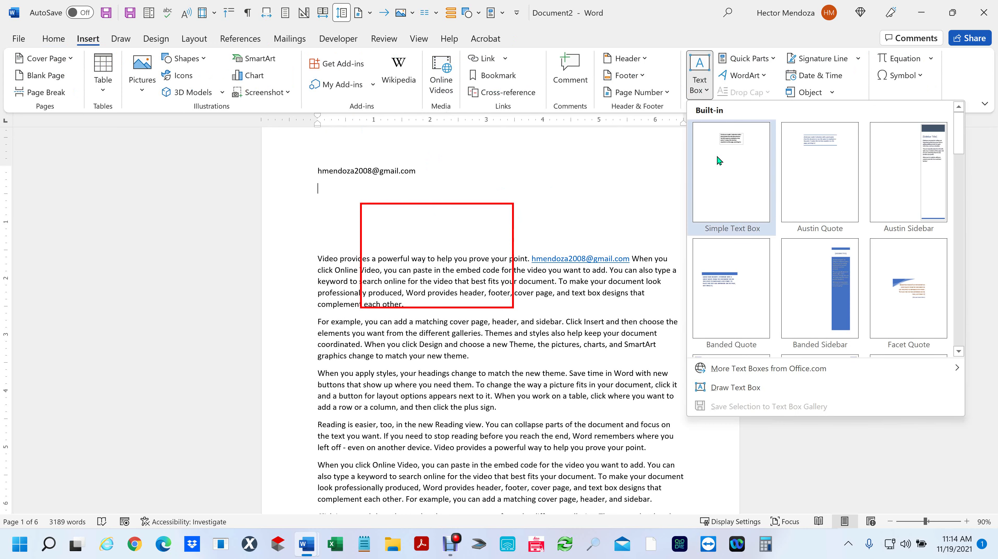
pyautogui.click(733, 144)
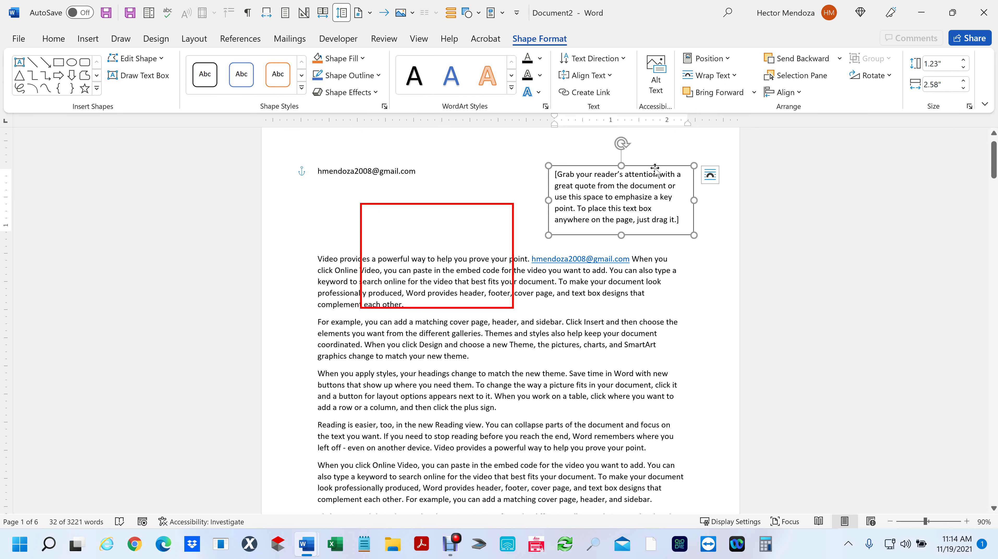
pyautogui.moveTo(654, 167)
pyautogui.mouseDown()
pyautogui.moveTo(593, 362)
pyautogui.moveTo(545, 352)
pyautogui.moveTo(651, 201)
pyautogui.moveTo(646, 158)
pyautogui.mouseUp()
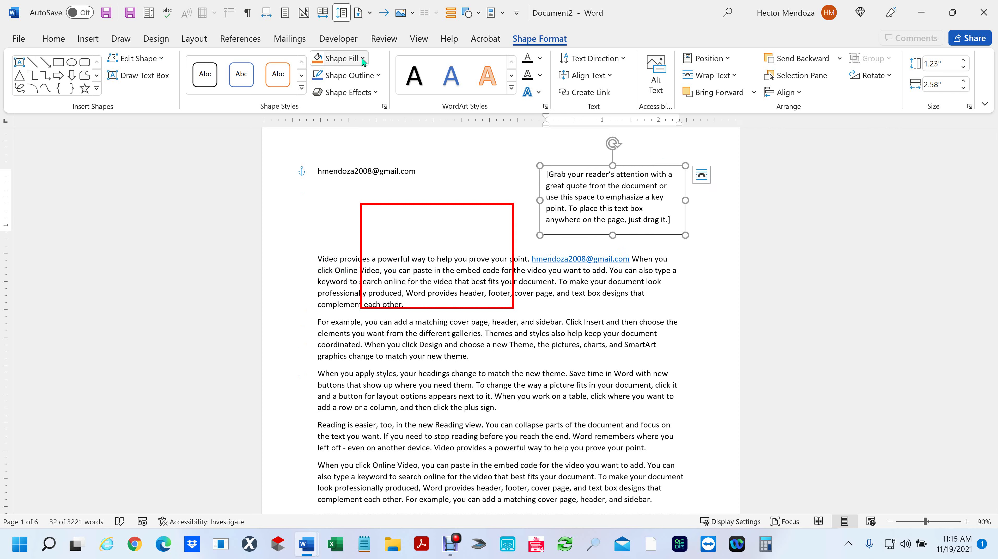
# Step: Give the text box a red outline with a weight of 2¼ pt
pyautogui.click(383, 78)
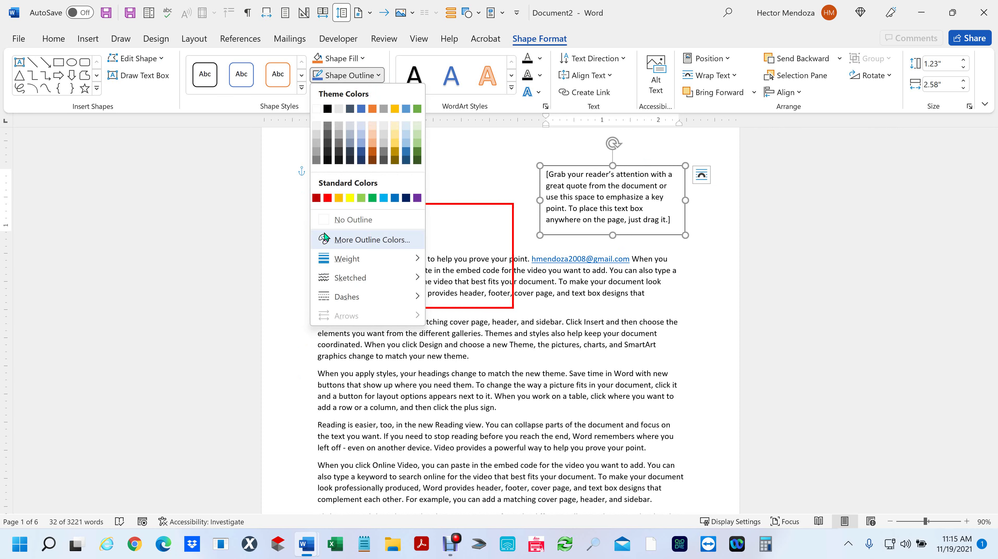
pyautogui.click(328, 198)
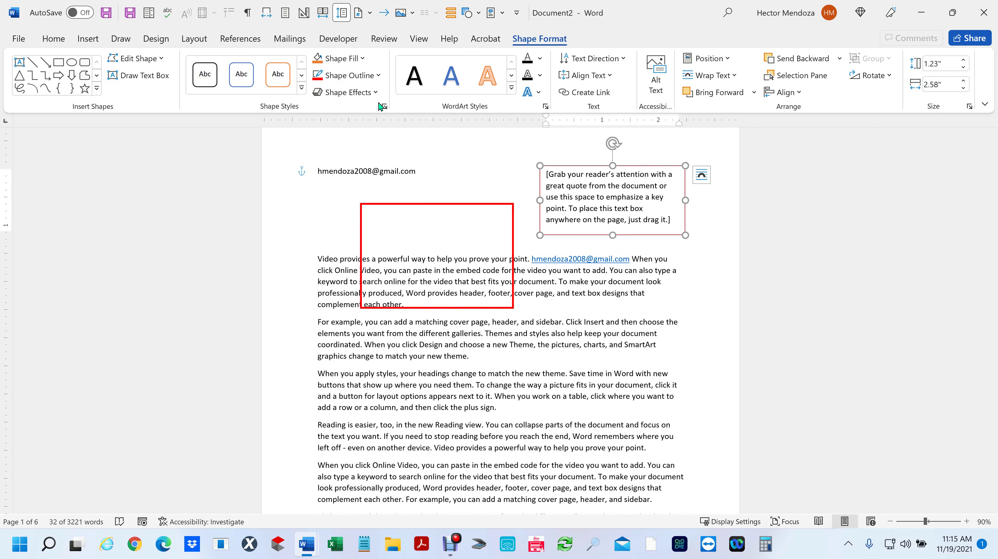
pyautogui.click(379, 77)
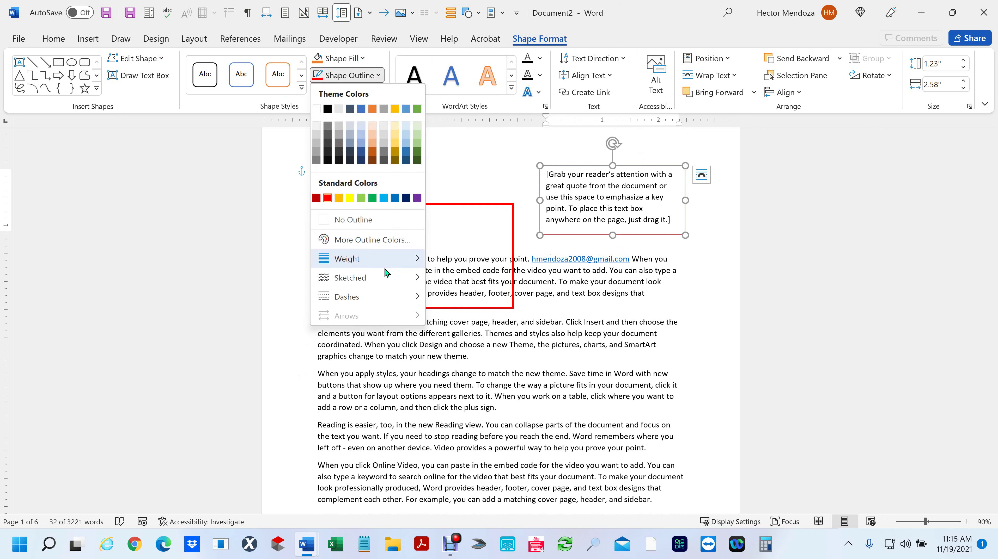
pyautogui.moveTo(386, 259)
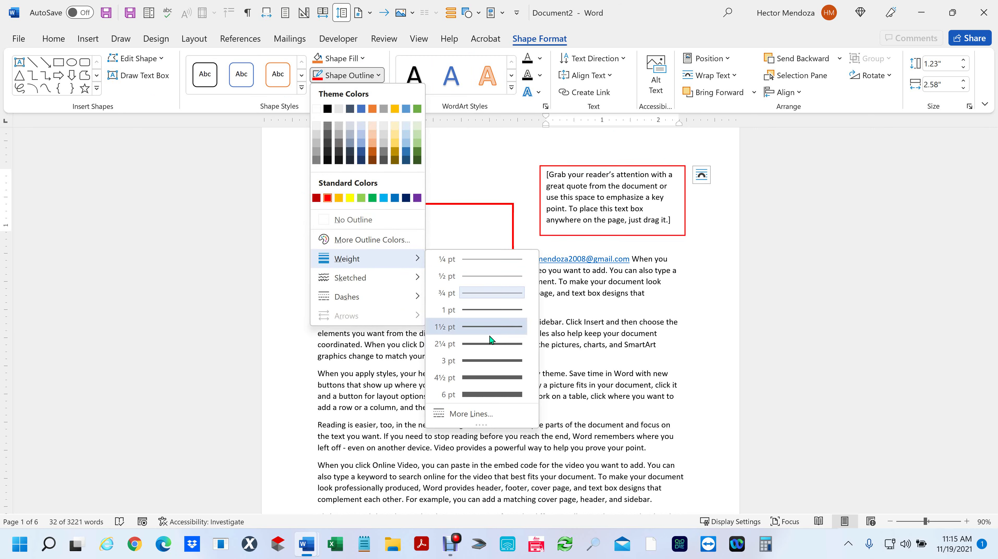
pyautogui.click(501, 346)
pyautogui.click(611, 227)
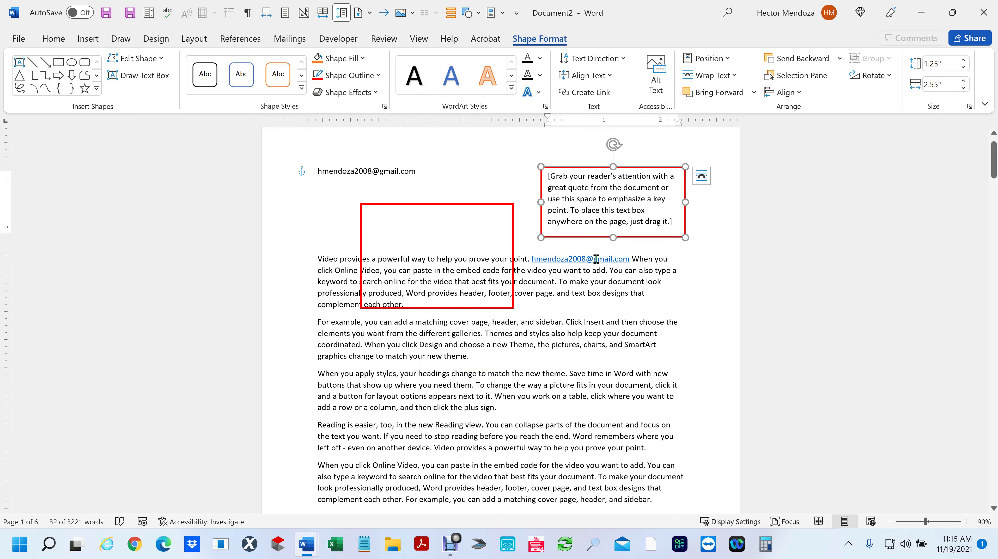
# Step: Replace the red-outlined text box's placeholder with "Text" and color that word red
pyautogui.tripleClick(673, 222)
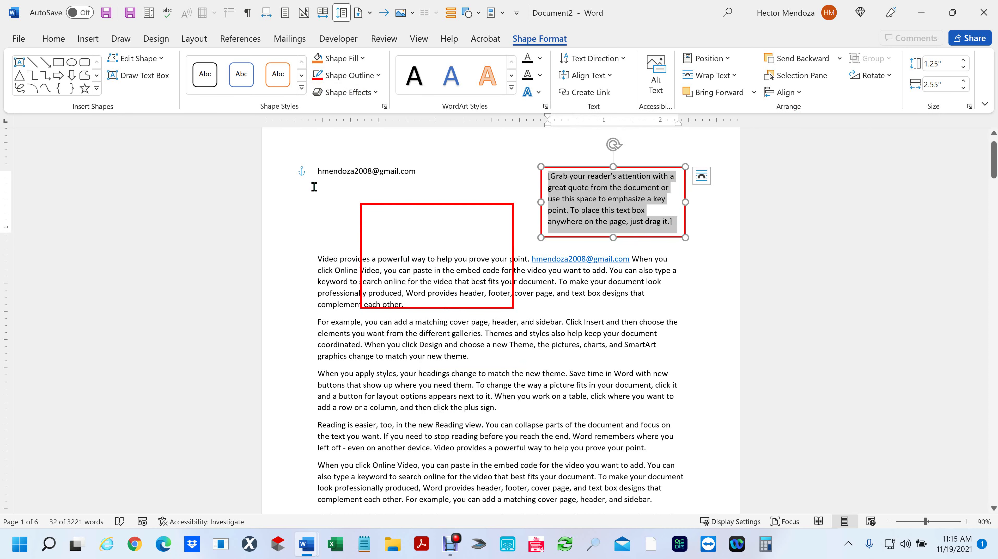
pyautogui.write('Tes')
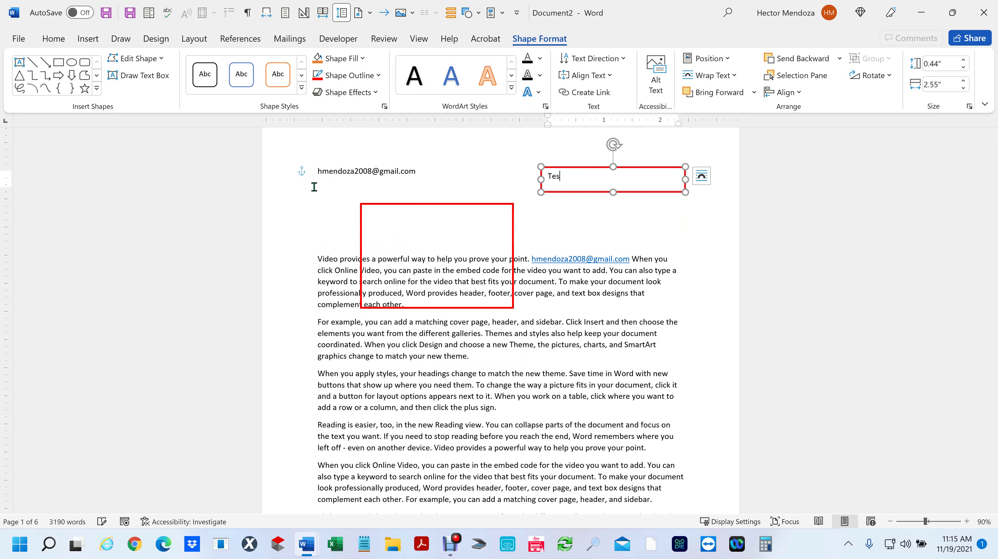
pyautogui.press('BackSpace')
pyautogui.tripleClick(585, 183)
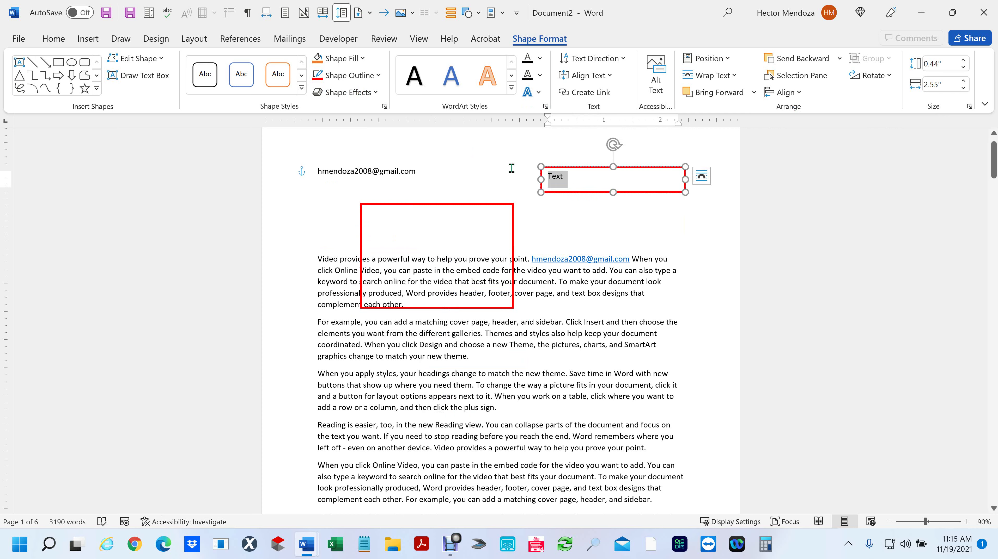
pyautogui.click(51, 39)
pyautogui.click(288, 90)
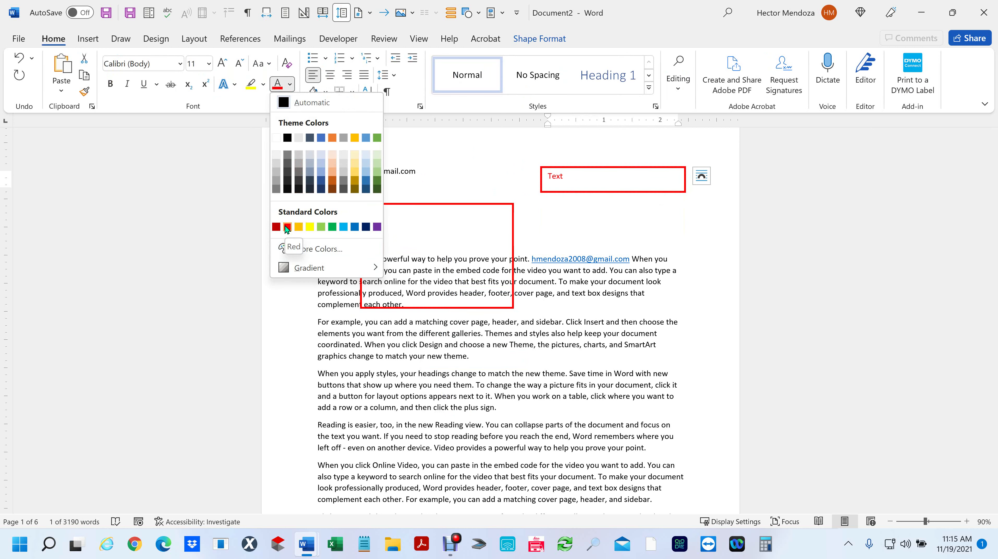
pyautogui.click(287, 227)
pyautogui.click(808, 236)
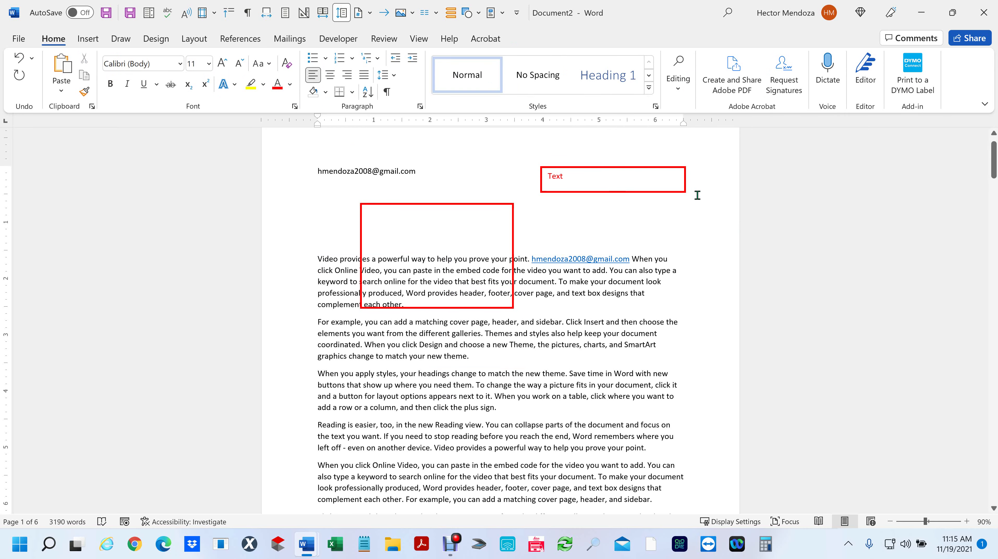
# Step: Draw an arrow about 0.99" high and 2.07" wide from the text box's bottom edge to the rectangle's right edge
pyautogui.click(86, 40)
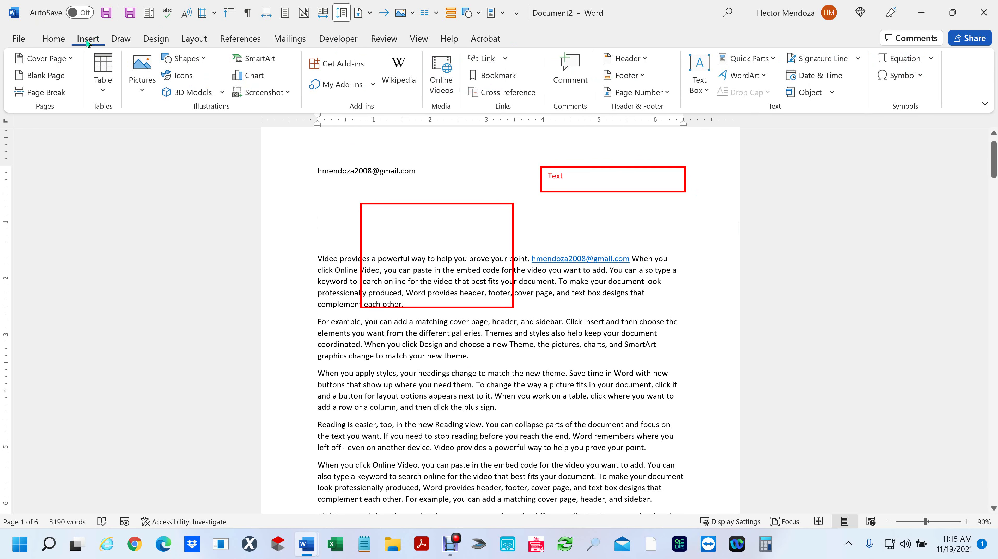
pyautogui.click(197, 62)
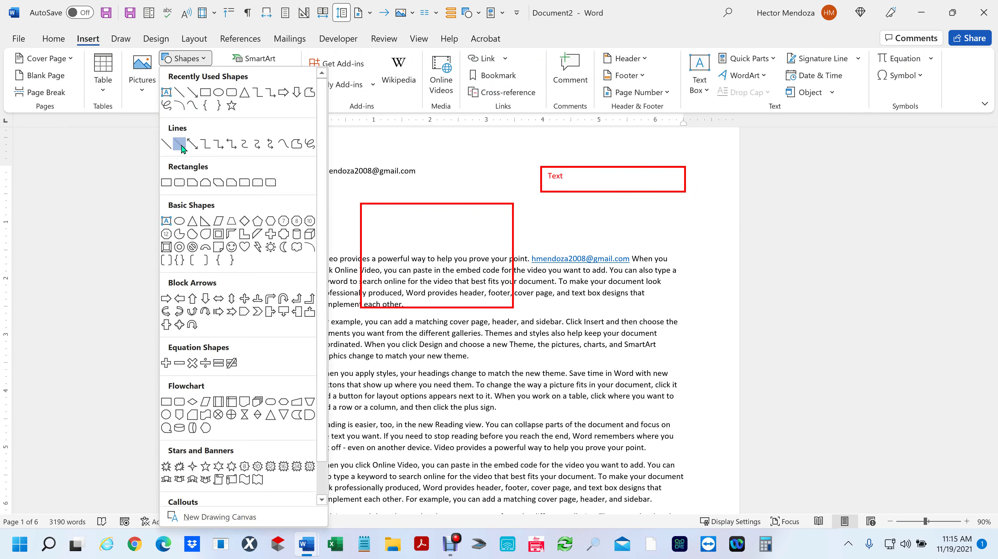
pyautogui.click(180, 145)
pyautogui.moveTo(629, 191); pyautogui.dragTo(513, 246)
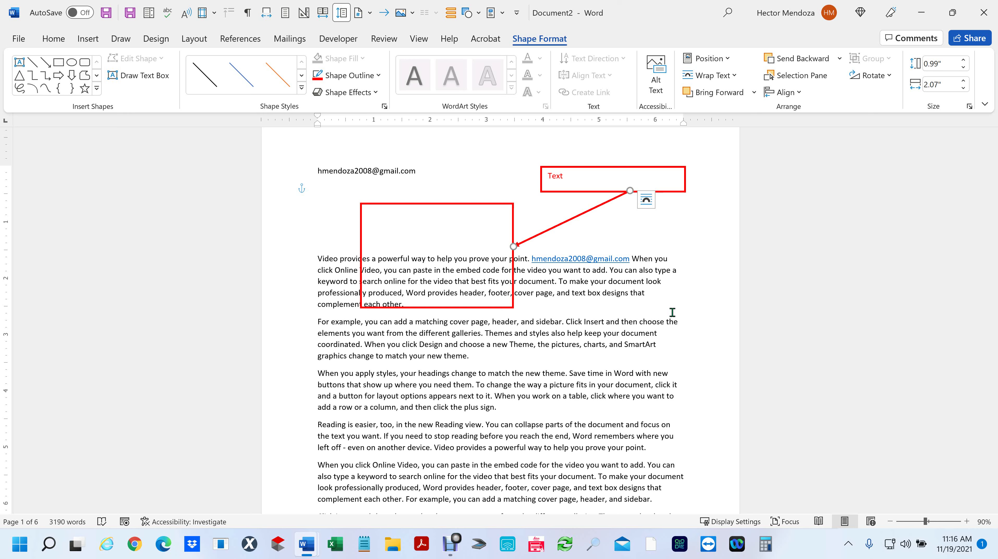
# Step: Delete the red rectangle, the arrow and the text box from the page
pyautogui.click(496, 202)
pyautogui.press('Delete')
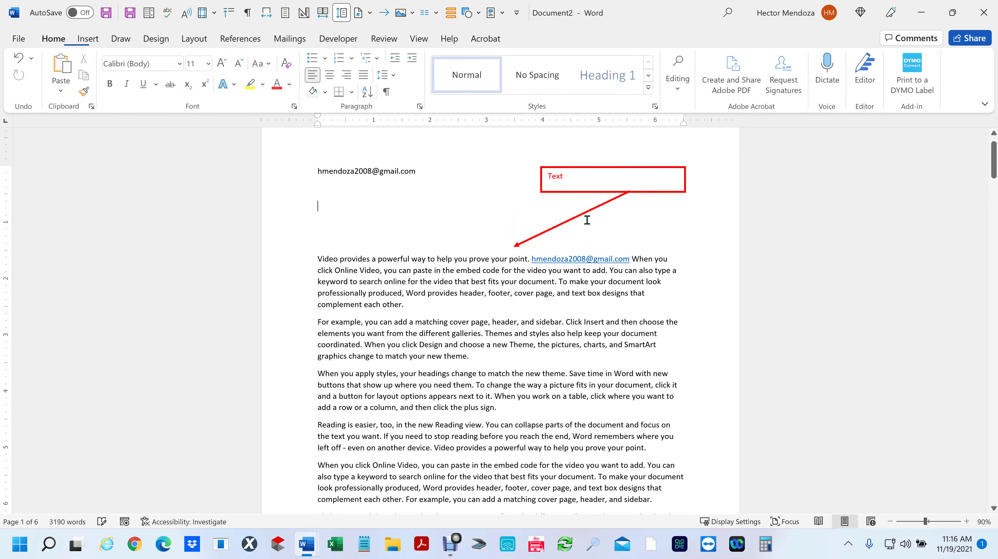
pyautogui.click(582, 219)
pyautogui.press('Delete')
pyautogui.click(592, 192)
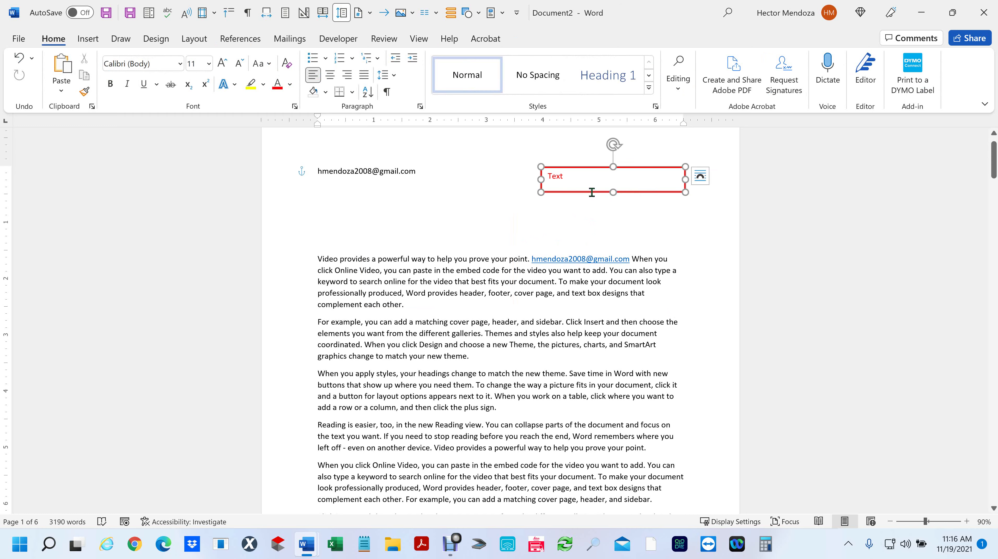
pyautogui.press('Delete')
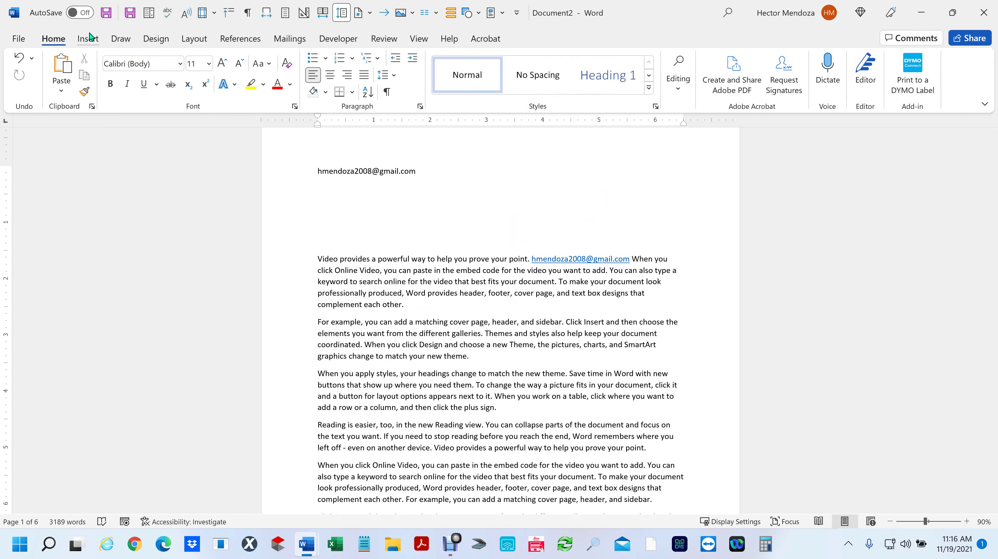
# Step: Insert the __TEXTBLOCKS AutoText entry above the e-mail address line
pyautogui.click(83, 39)
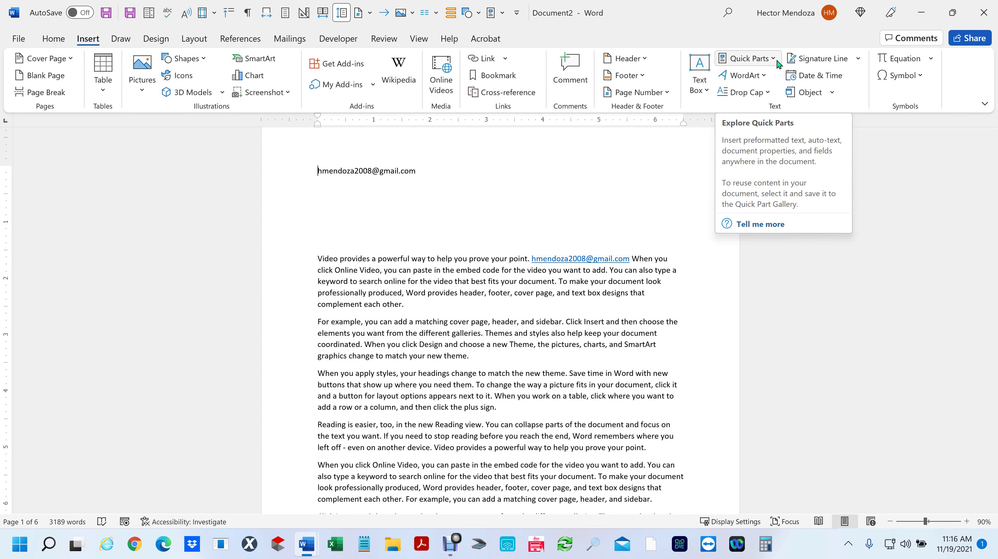
pyautogui.click(834, 94)
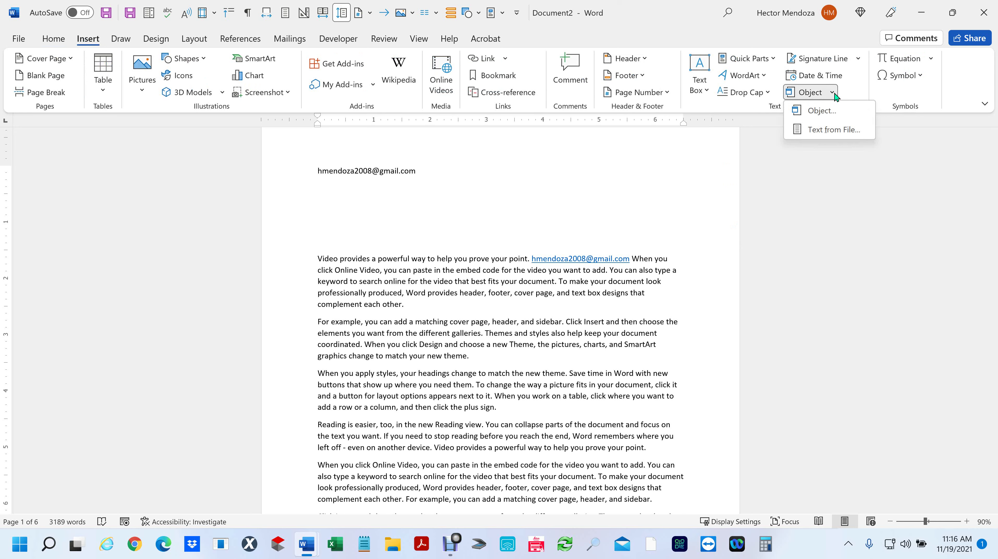
pyautogui.click(834, 93)
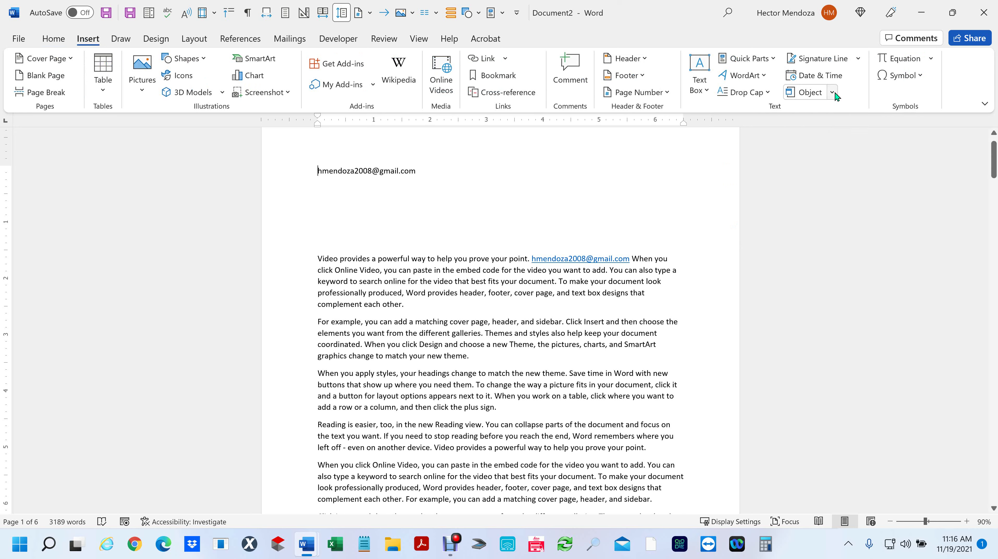
pyautogui.click(772, 58)
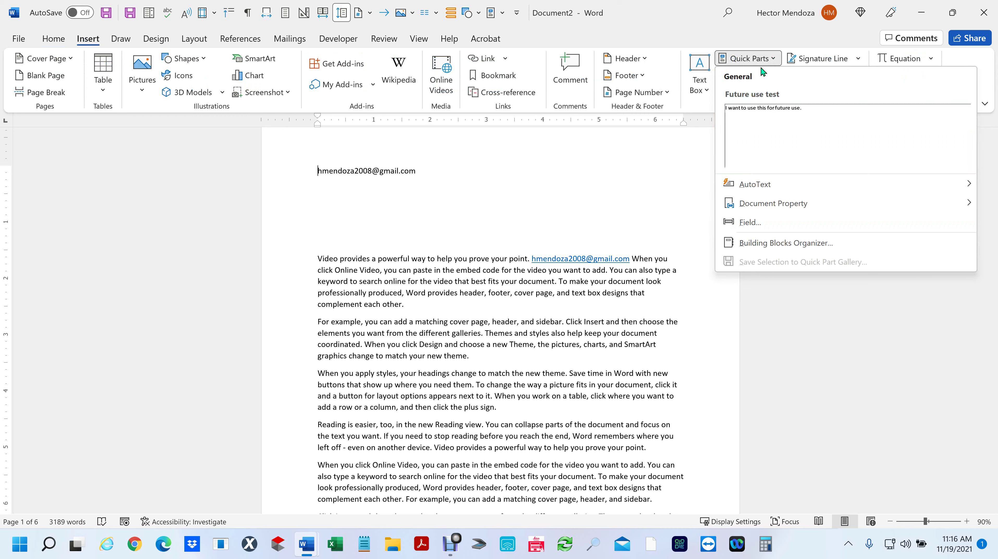
pyautogui.moveTo(793, 186)
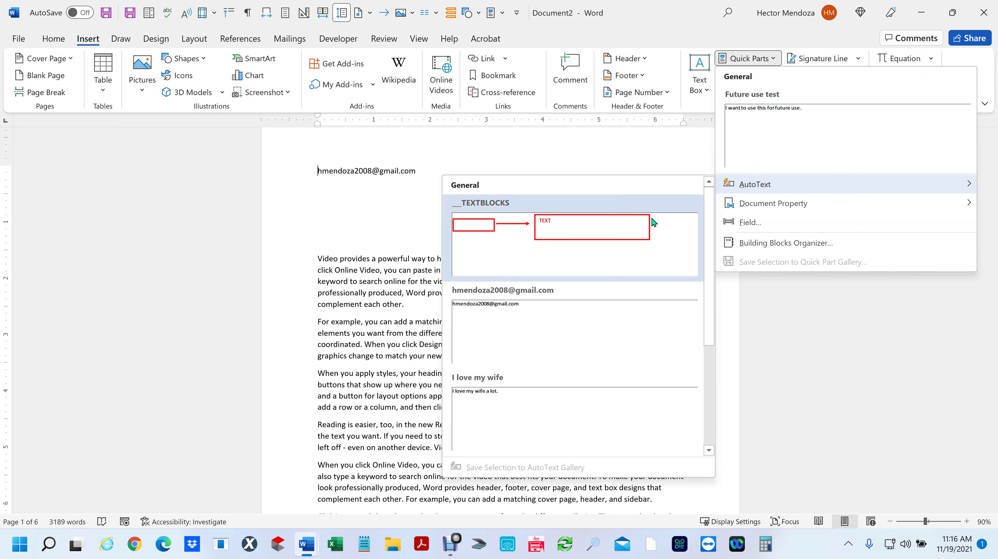
pyautogui.click(552, 230)
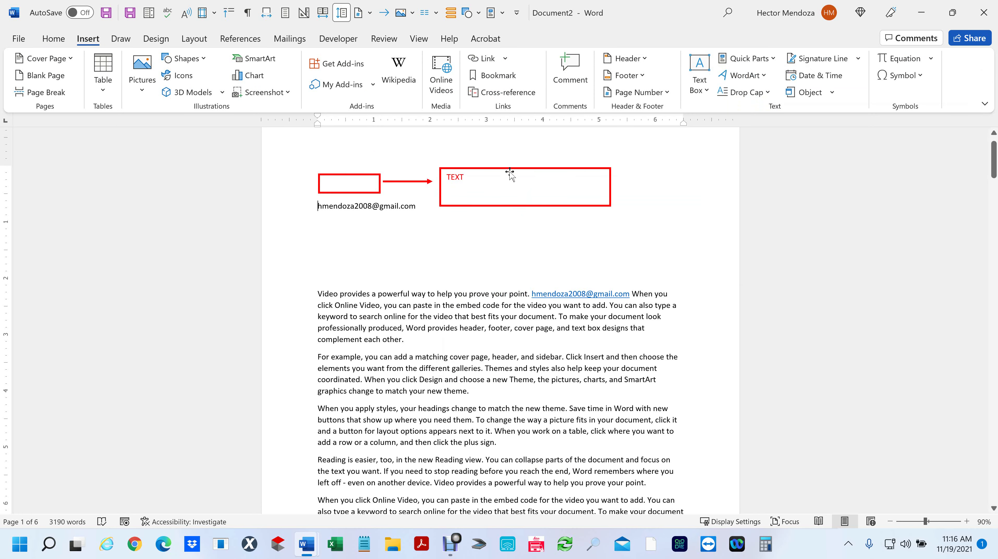
# Step: Arrange the inserted blocks so the rectangle frames the e-mail address and the arrow runs to it from the text box at the page's upper right
pyautogui.moveTo(509, 170); pyautogui.dragTo(611, 364)
pyautogui.moveTo(662, 340); pyautogui.dragTo(627, 184)
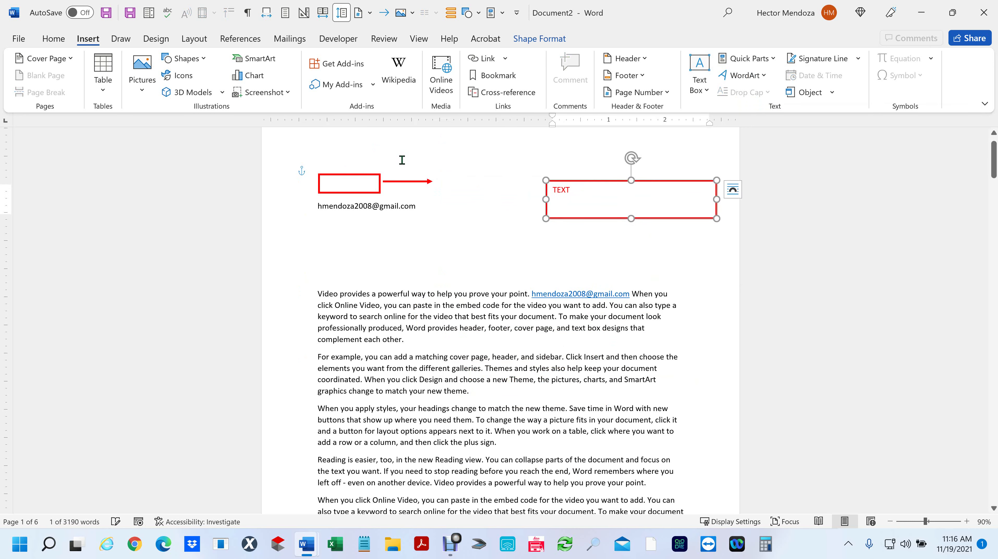
pyautogui.moveTo(361, 175); pyautogui.dragTo(351, 196)
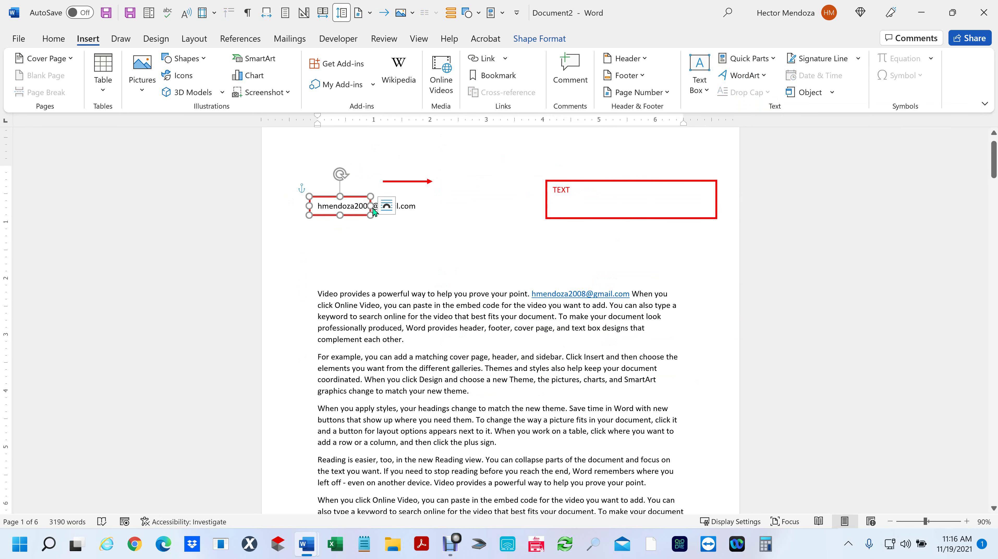
pyautogui.moveTo(372, 209); pyautogui.dragTo(428, 208)
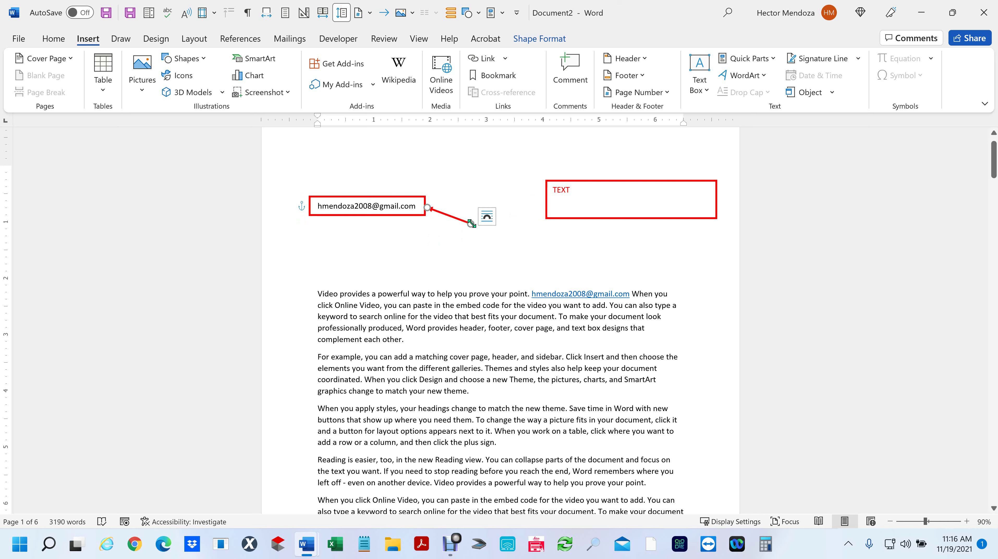
pyautogui.moveTo(470, 225); pyautogui.dragTo(539, 179)
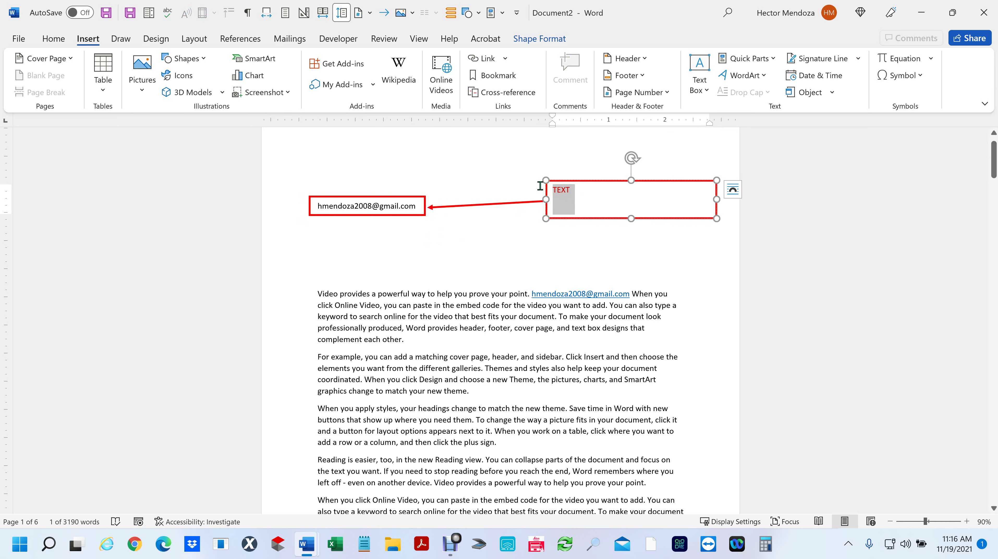
# Step: Replace the text in the red text box with "Make changes to this text box"
pyautogui.write('Make changes to')
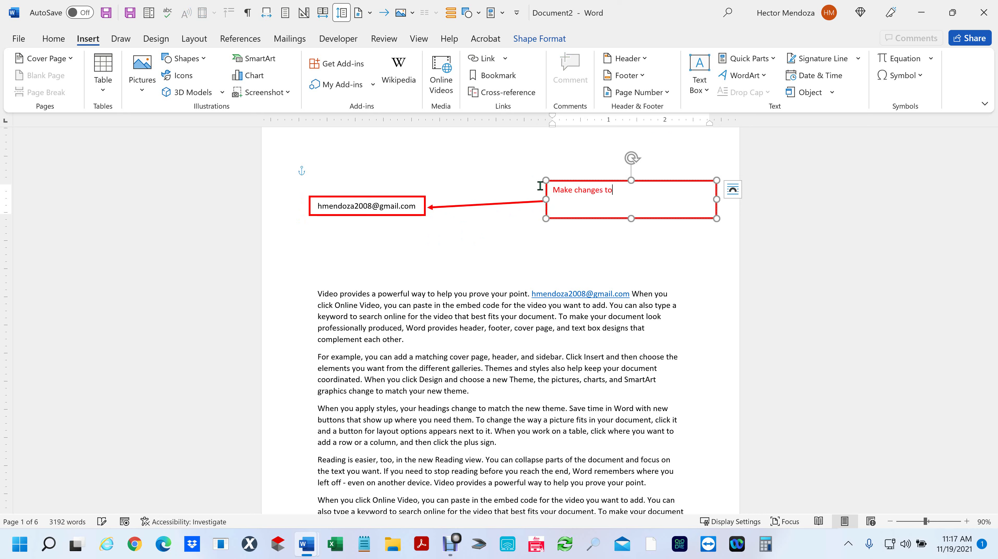
pyautogui.write(' this tr')
pyautogui.write('xt box')
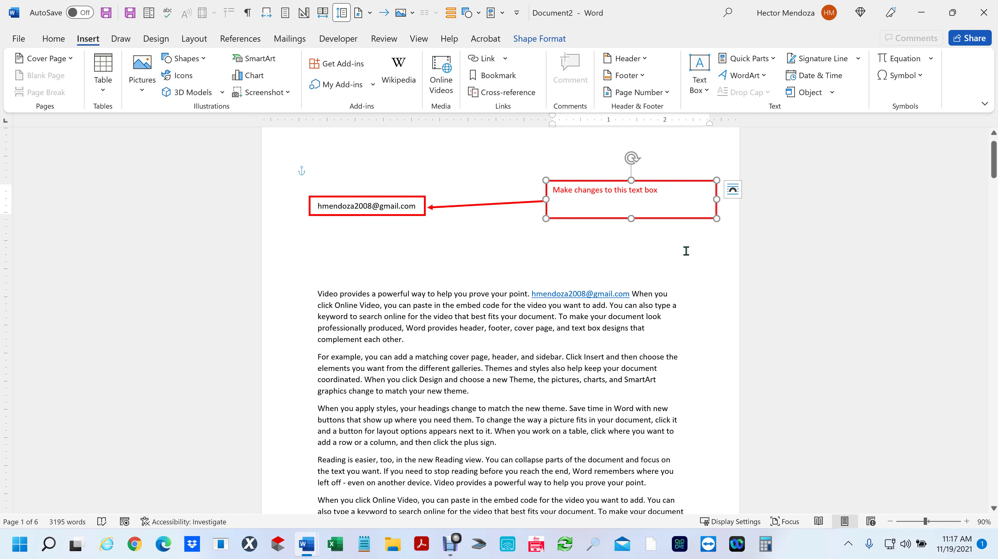
# Step: Delete the text box, arrow and rectangle together with the e-mail address line above the first paragraph
pyautogui.moveTo(686, 250); pyautogui.dragTo(286, 150)
pyautogui.press('Delete')
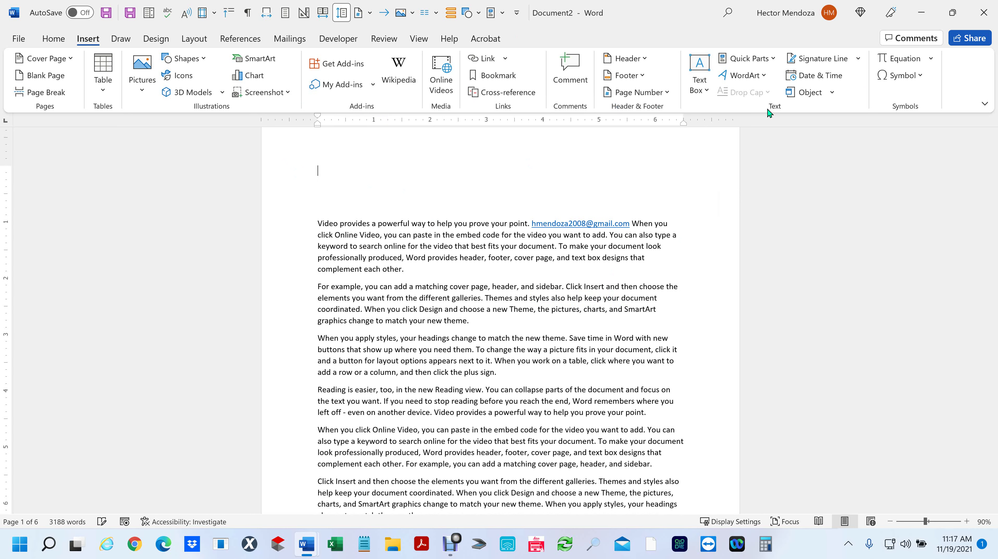
# Step: Look through the saved AutoText entries, and insert the Abstract document property at the top of the page
pyautogui.click(778, 62)
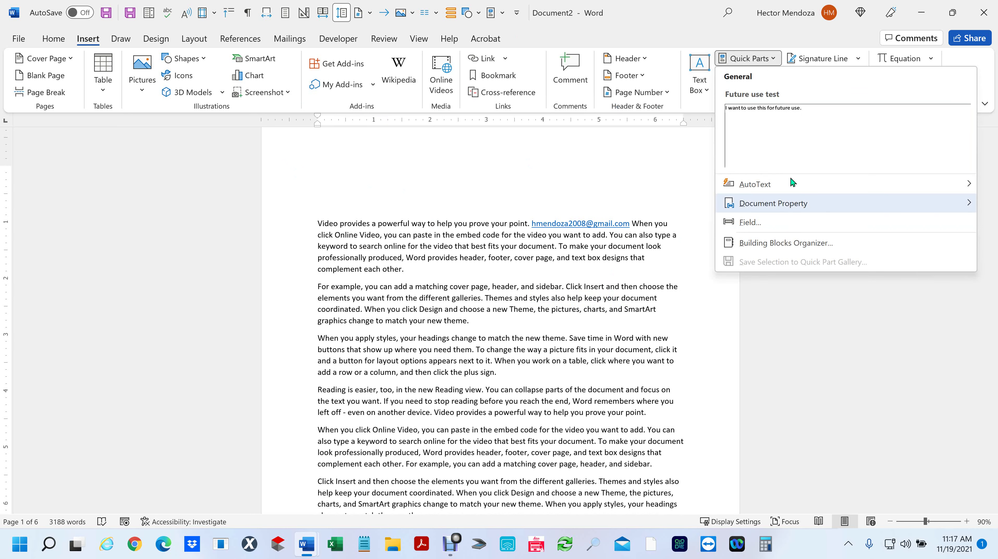
pyautogui.moveTo(767, 189)
pyautogui.scroll(-2, 599, 274)
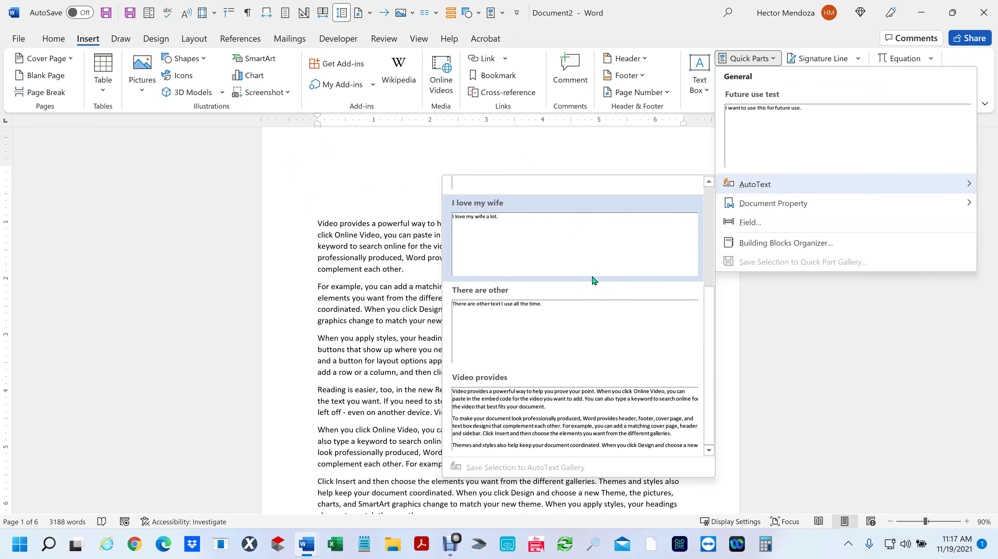
pyautogui.scroll(2, 593, 281)
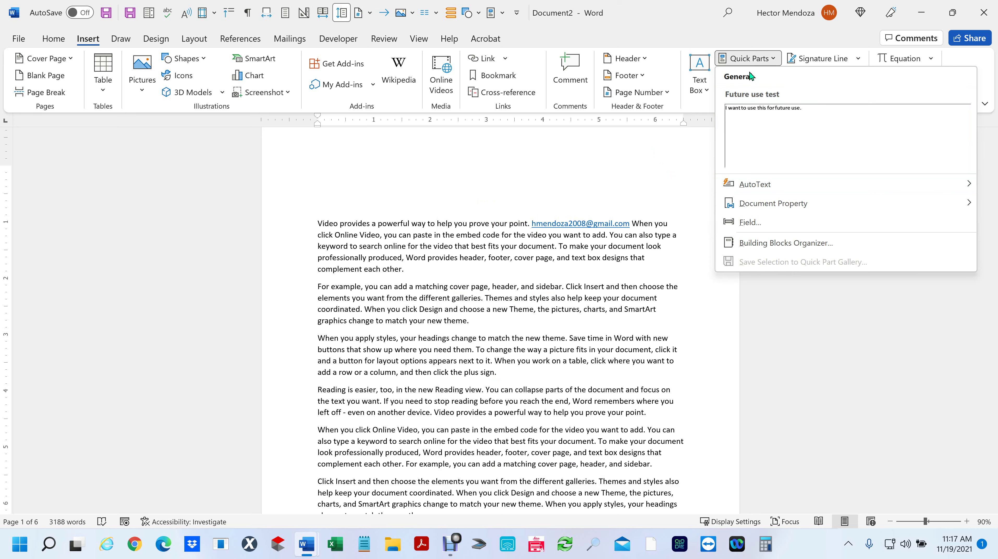
pyautogui.moveTo(772, 202)
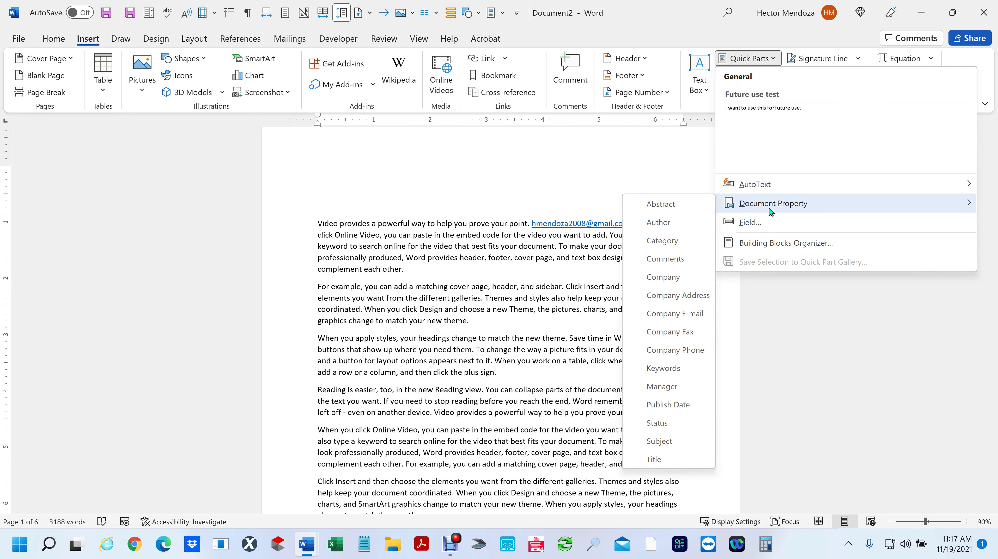
pyautogui.click(664, 210)
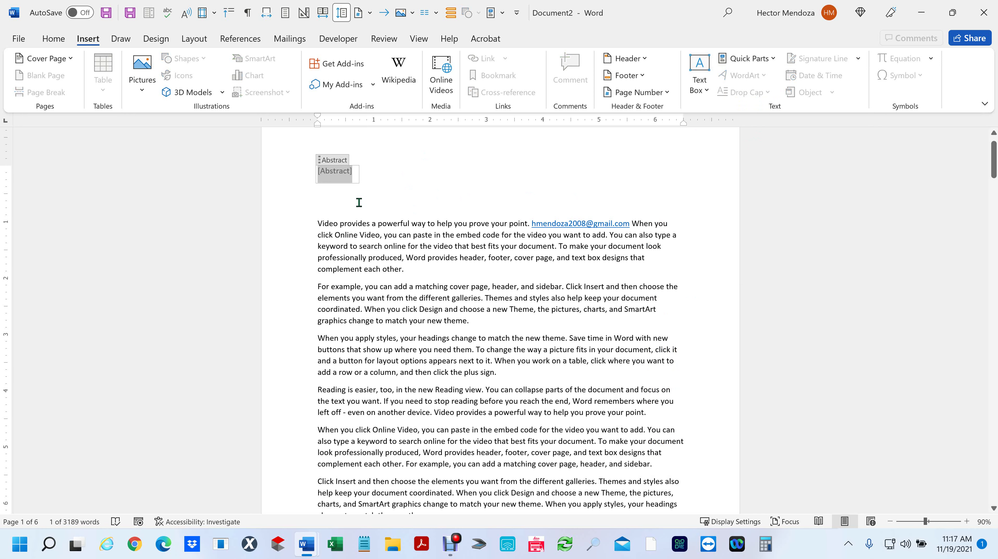
# Step: Add seven blank lines between the Abstract field and the first paragraph
pyautogui.click(339, 199)
pyautogui.press('Return')
pyautogui.press('Return')
pyautogui.press('Return')
pyautogui.press('Return')
pyautogui.press('Return')
pyautogui.press('Return')
pyautogui.press('Return')
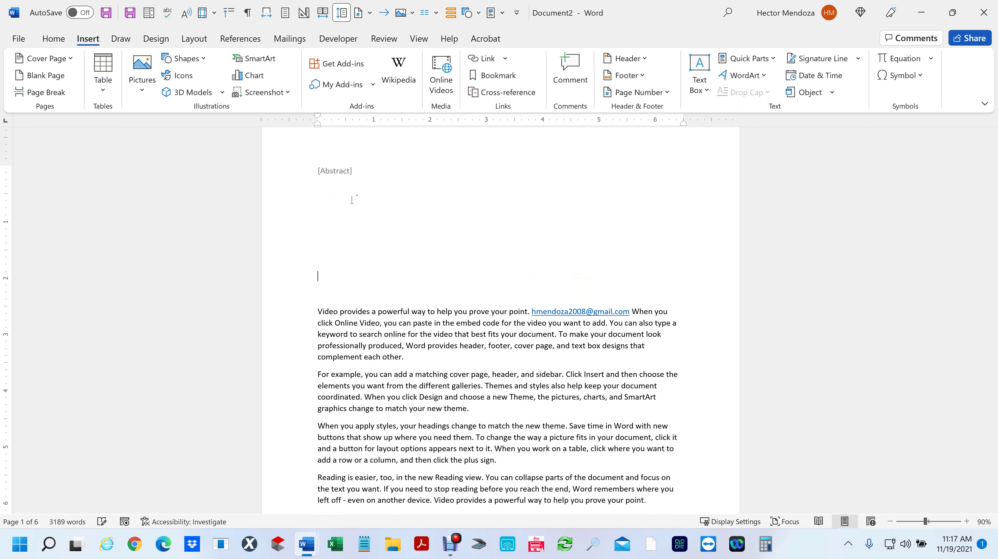
# Step: Insert the Author document property on the line directly below the Abstract field
pyautogui.click(321, 193)
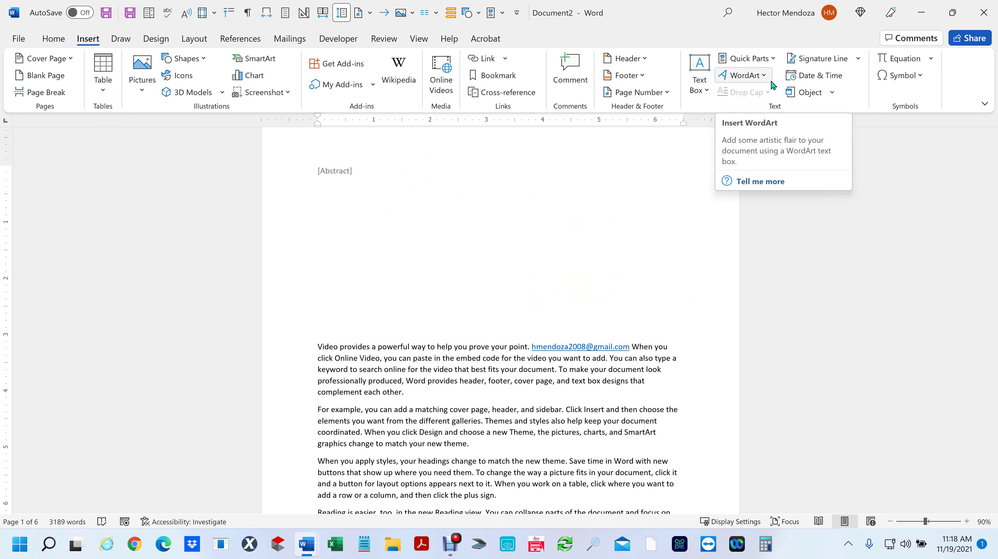
pyautogui.click(773, 58)
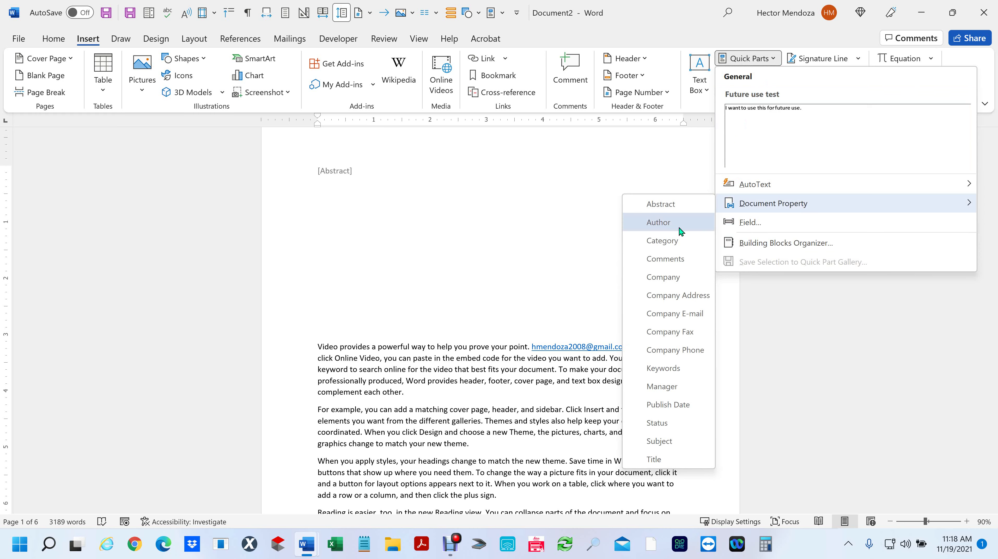
pyautogui.click(679, 229)
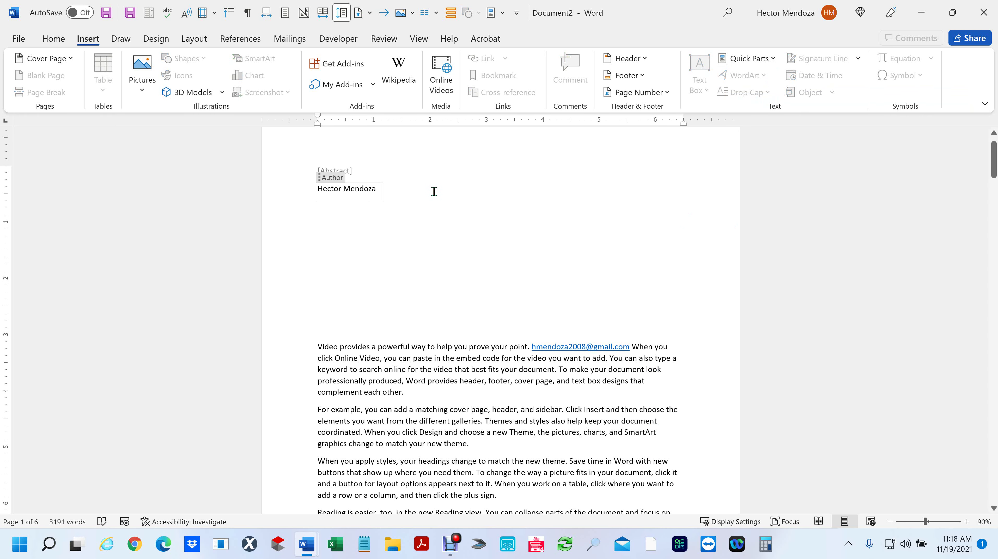
# Step: Insert the Category and Keywords document properties on the two lines directly below the Author field
pyautogui.click(414, 207)
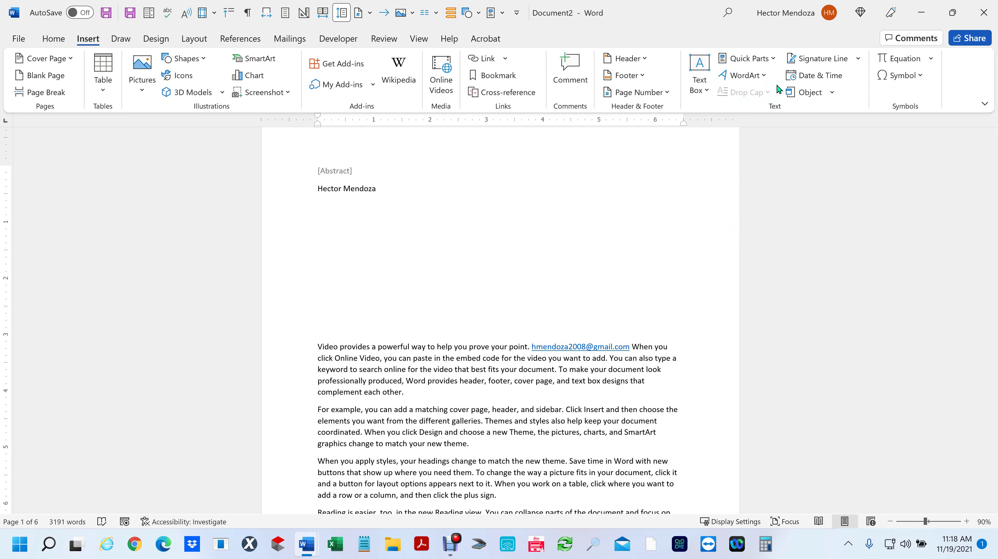
pyautogui.click(774, 59)
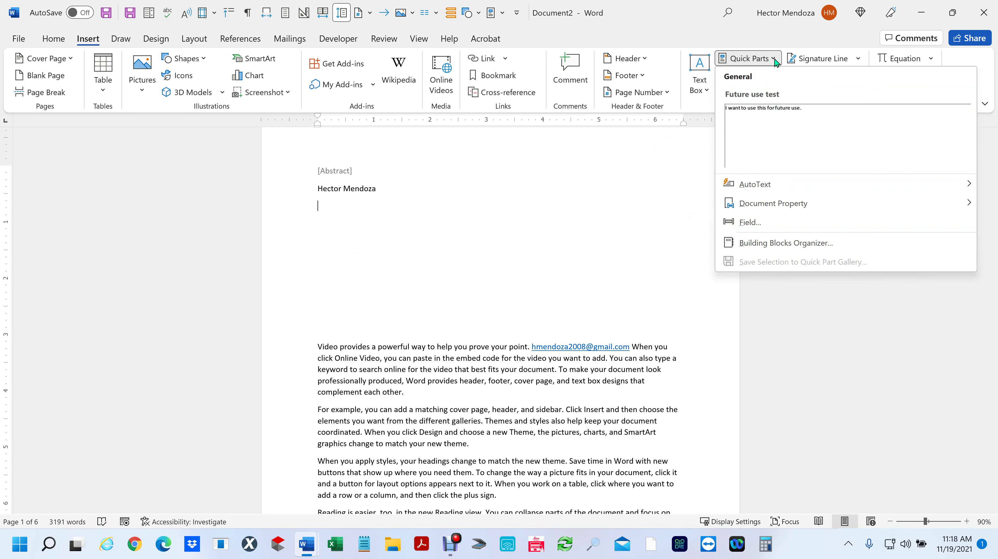
pyautogui.moveTo(777, 185)
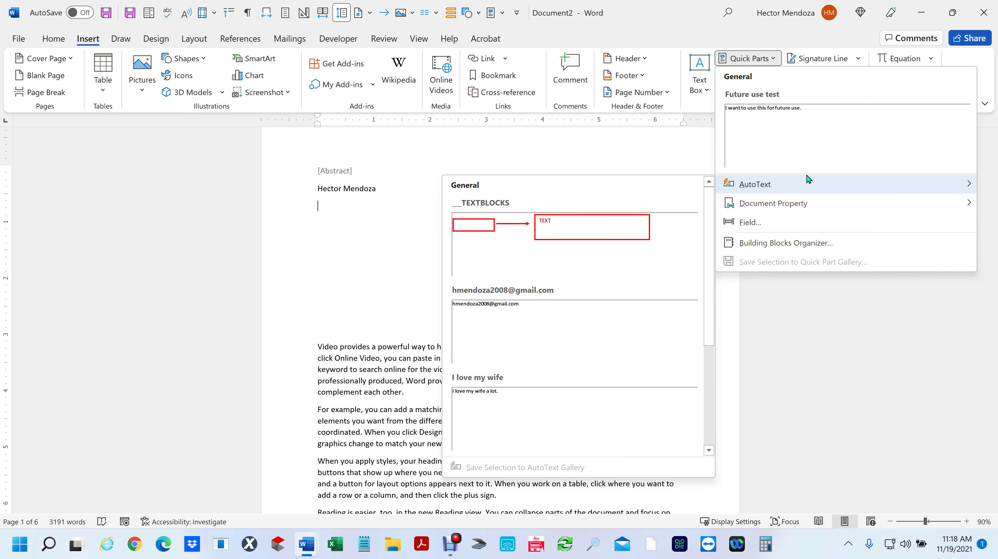
pyautogui.moveTo(818, 206)
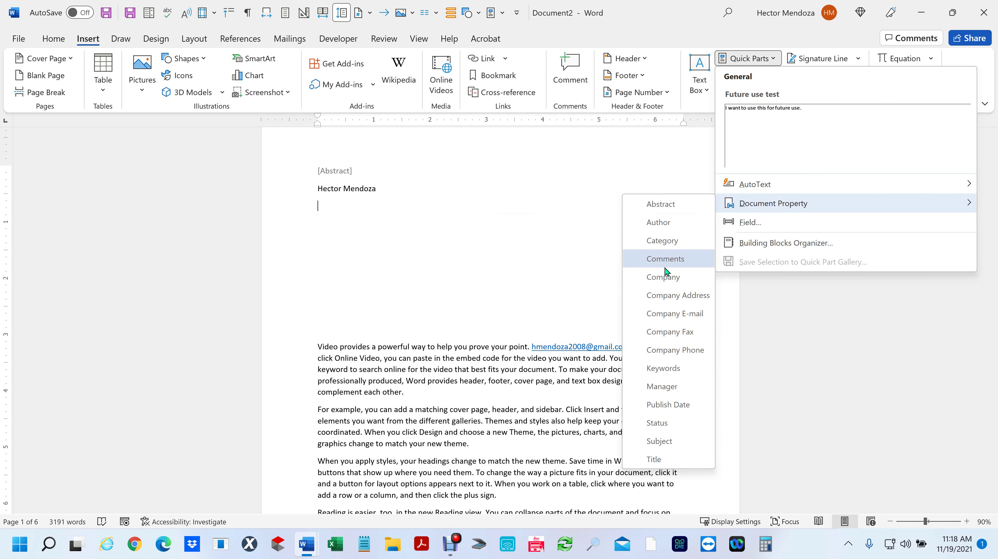
pyautogui.click(672, 241)
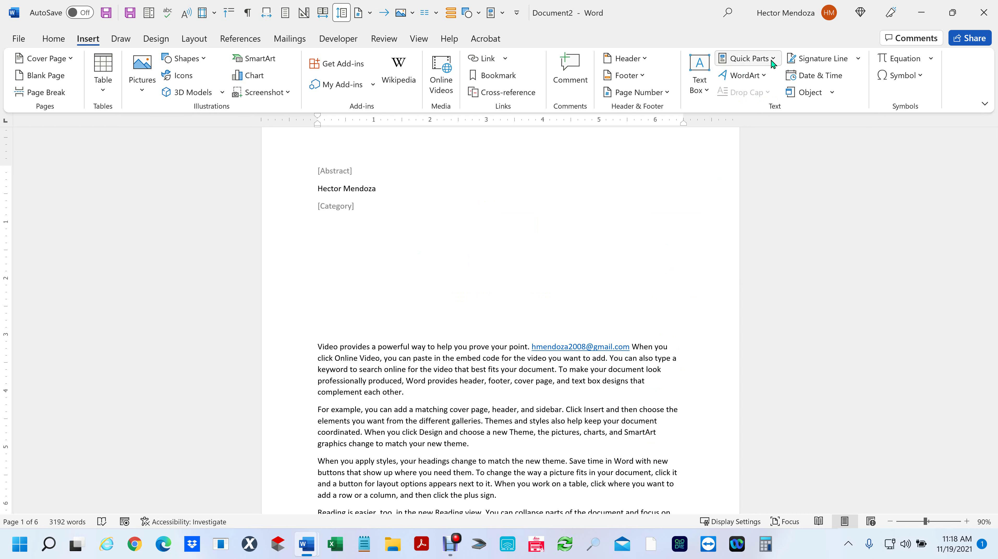
pyautogui.click(758, 59)
pyautogui.moveTo(795, 209)
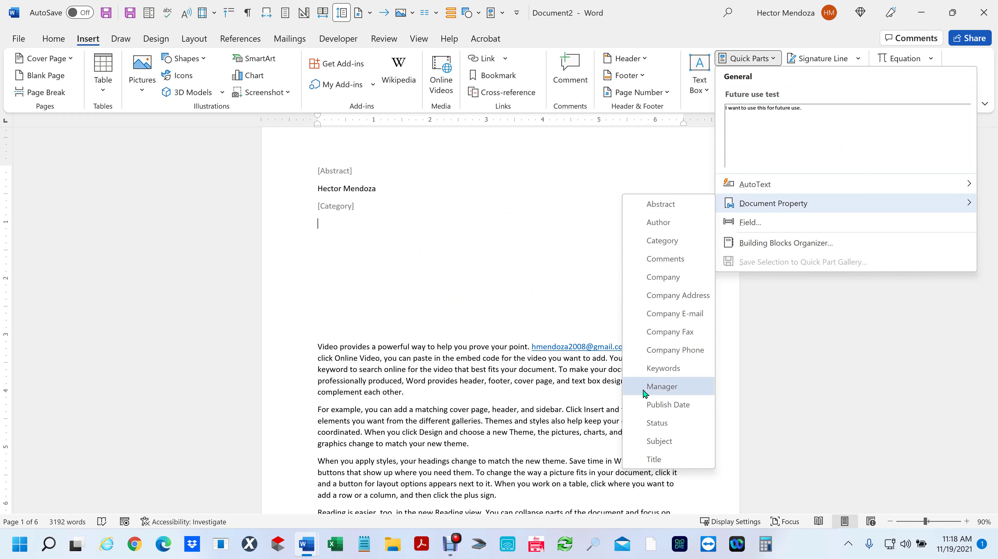
pyautogui.click(657, 375)
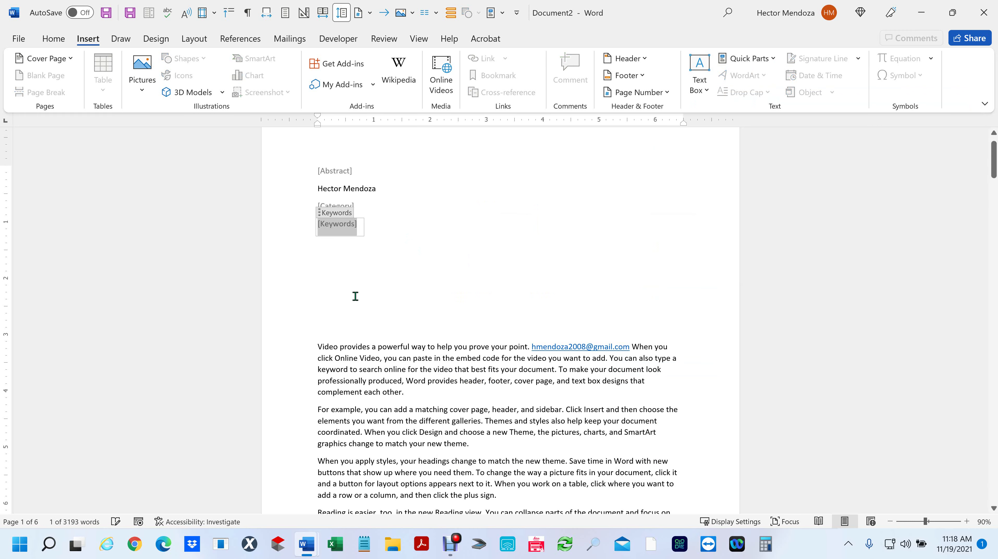
# Step: Add six blank lines between the Keywords field and the first paragraph
pyautogui.press('Return')
pyautogui.press('Return')
pyautogui.press('Return')
pyautogui.press('Return')
pyautogui.press('Return')
pyautogui.press('Return')
pyautogui.press('Return')
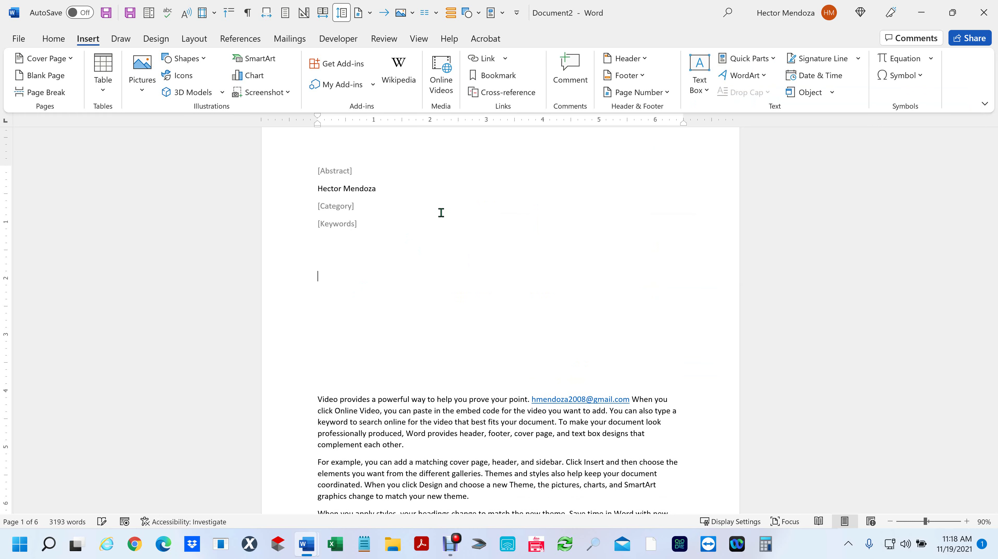
# Step: Copy the block of four document property fields and paste it twice into the blank area below, leaving space between the copies
pyautogui.moveTo(385, 222); pyautogui.dragTo(290, 156)
pyautogui.hotkey('ctrl', 'c')
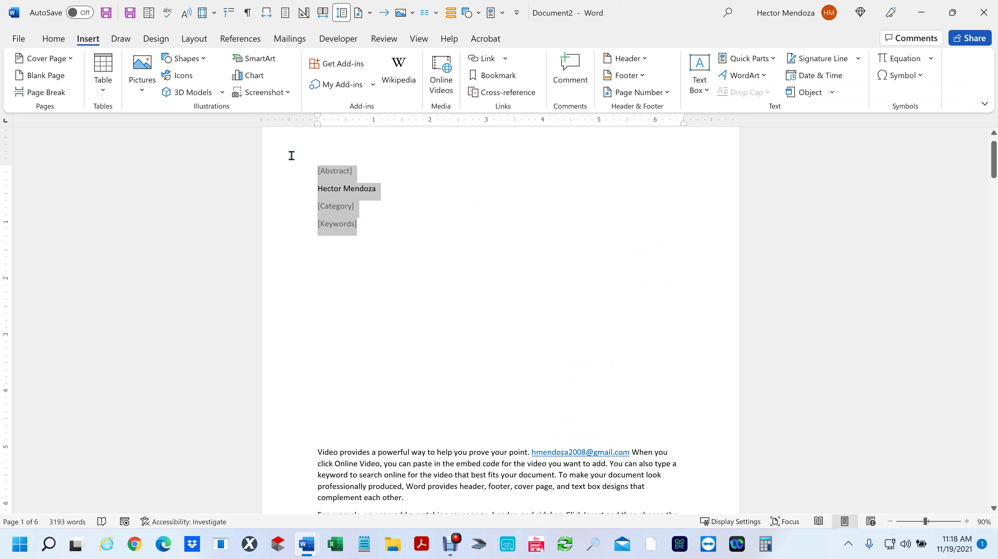
pyautogui.click(325, 281)
pyautogui.hotkey('ctrl', 'v')
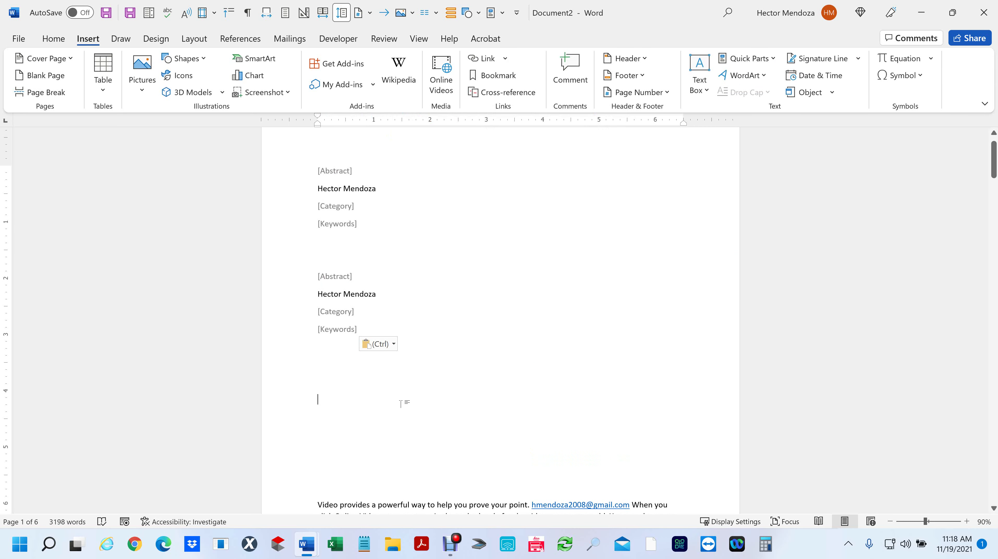
pyautogui.hotkey('ctrl', 'v')
pyautogui.click(479, 370)
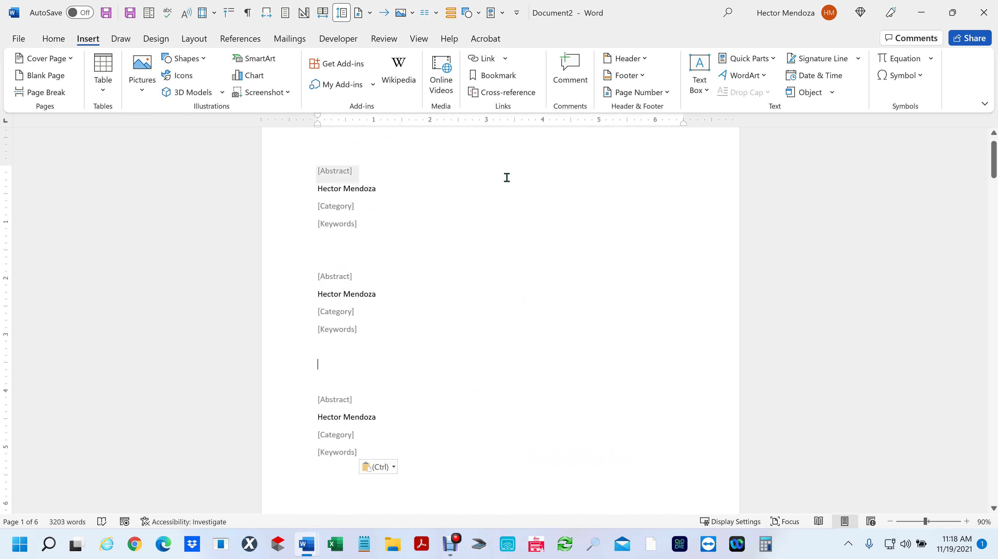
# Step: Fill in the Abstract field of the first block with Goggle
pyautogui.click(334, 173)
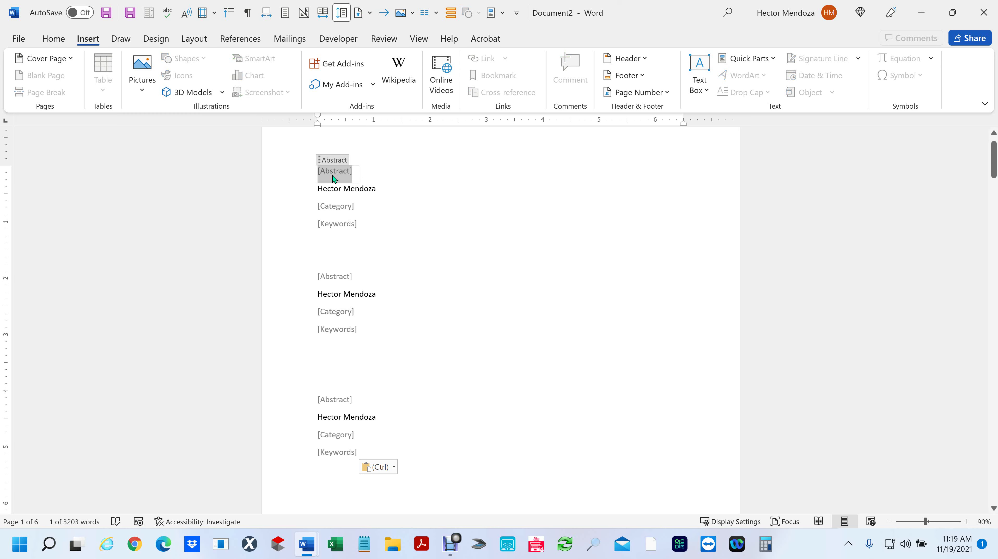
pyautogui.write('Goggle')
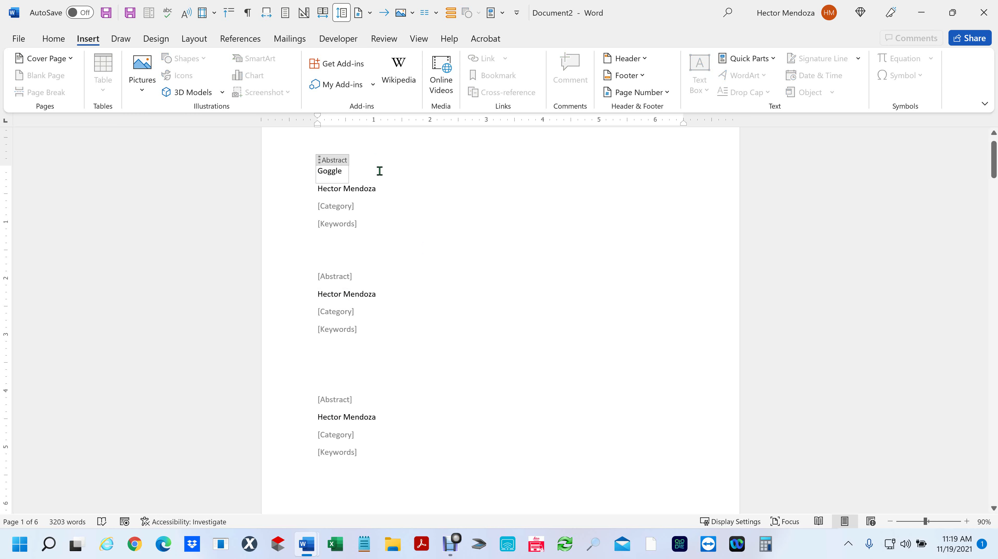
pyautogui.click(453, 262)
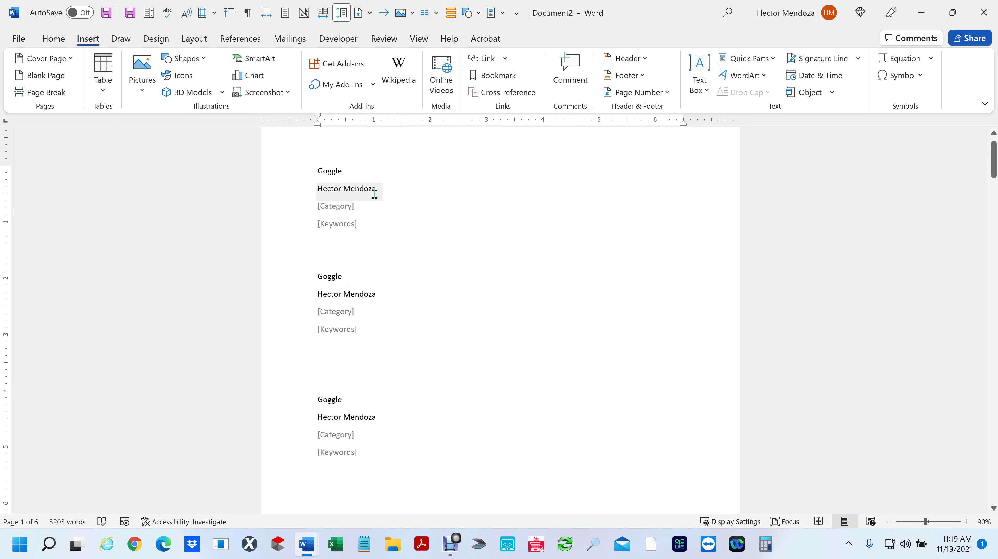
# Step: Delete the surname from the Author field in the first block, keeping only the first name
pyautogui.click(359, 189)
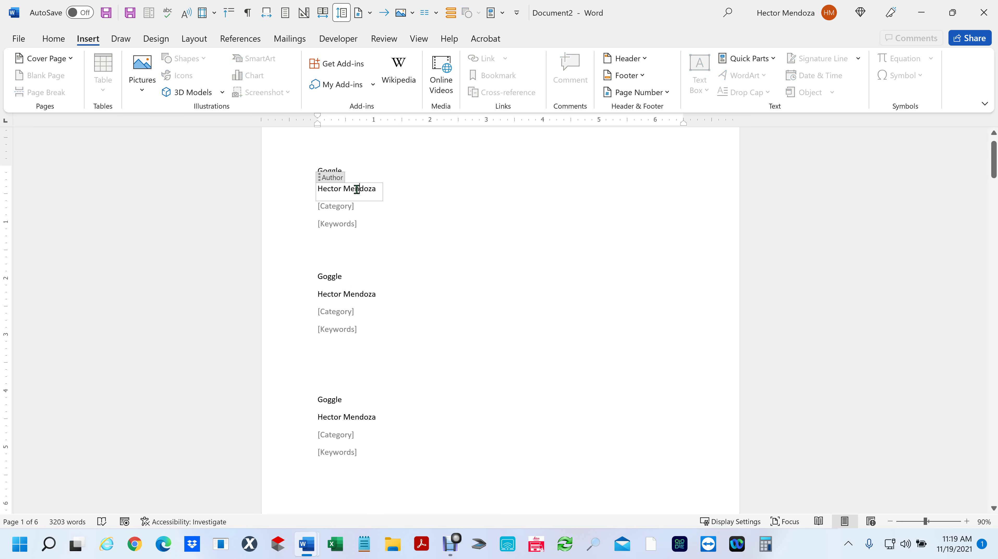
pyautogui.doubleClick(397, 189)
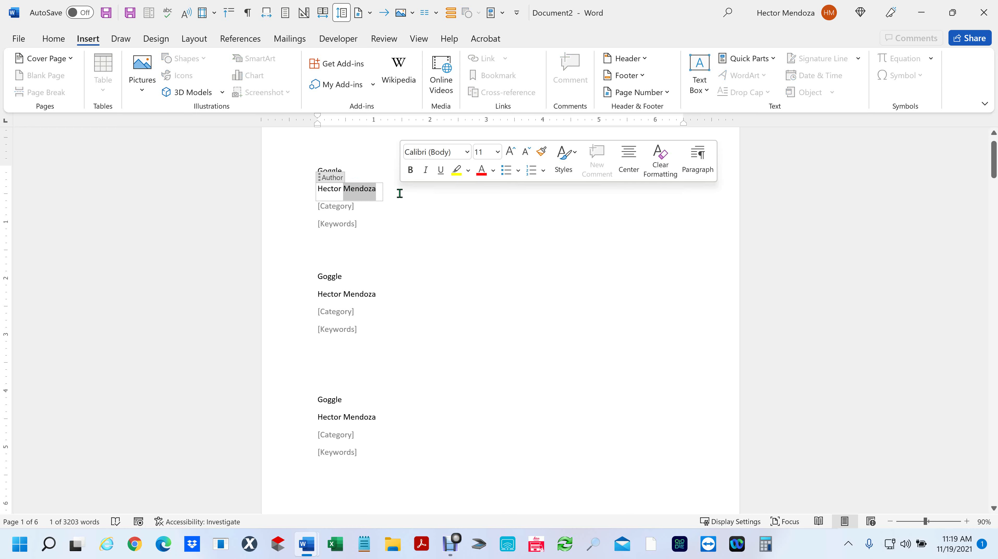
pyautogui.press('Delete')
pyautogui.click(447, 235)
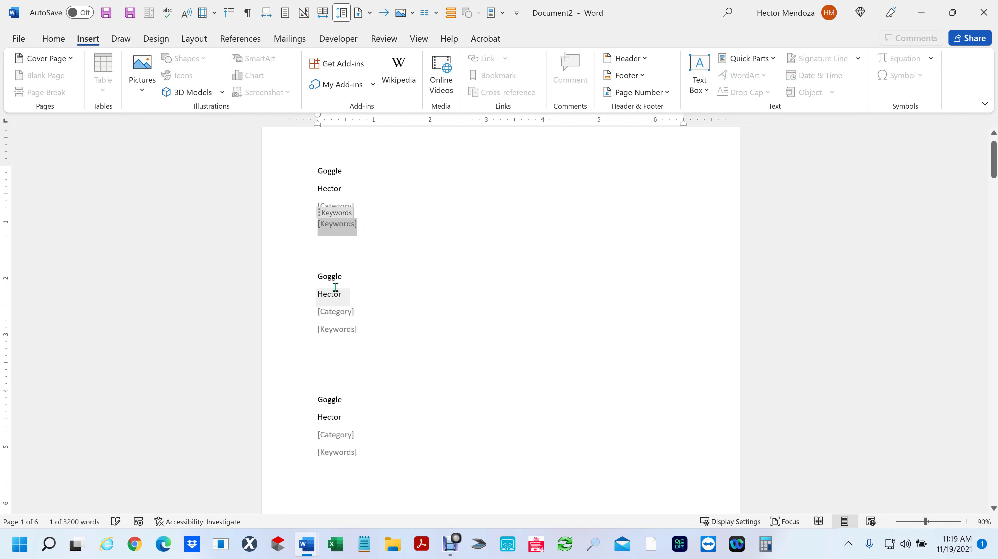
pyautogui.click(468, 276)
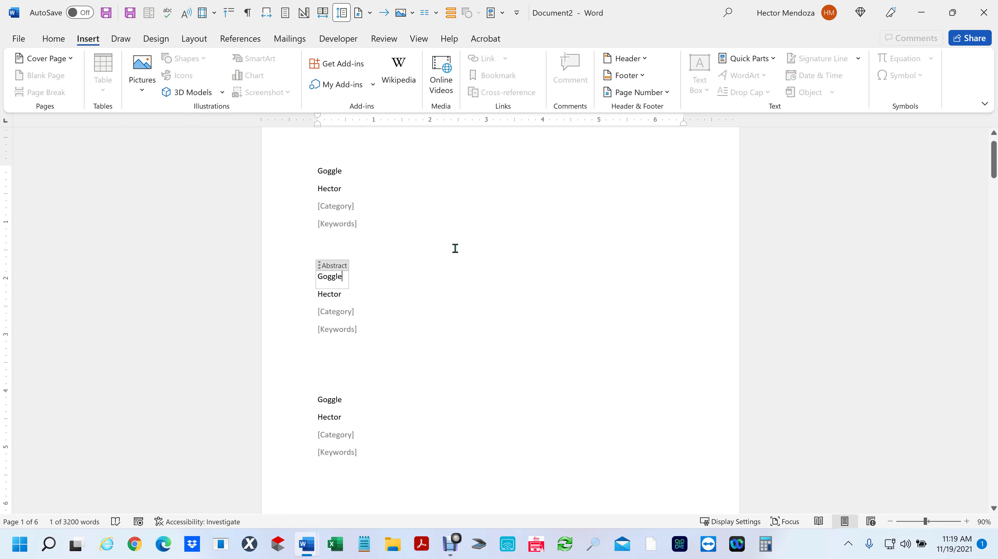
# Step: Fill in the first block's Category field with Cars and its Keywords field with Mouse Wheels
pyautogui.click(357, 212)
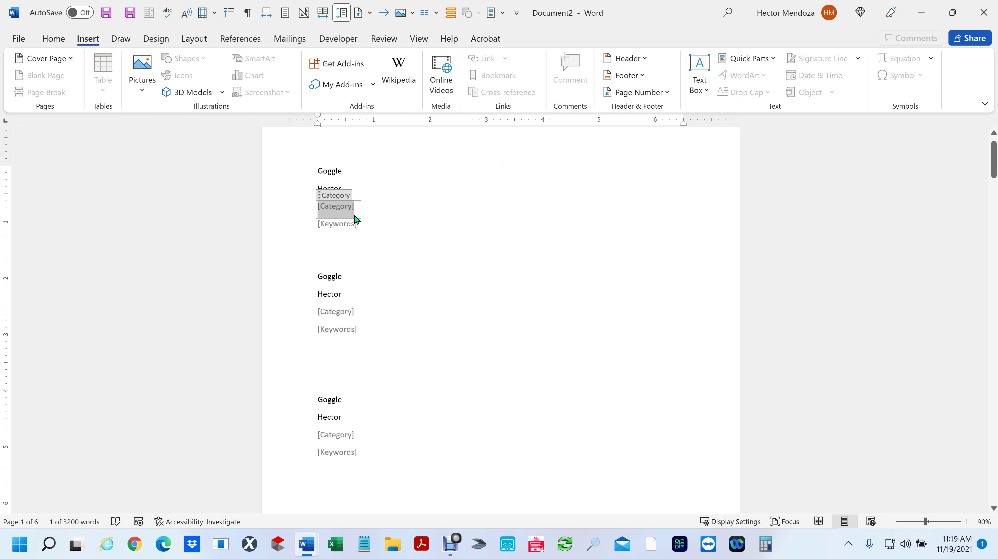
pyautogui.write('Cars')
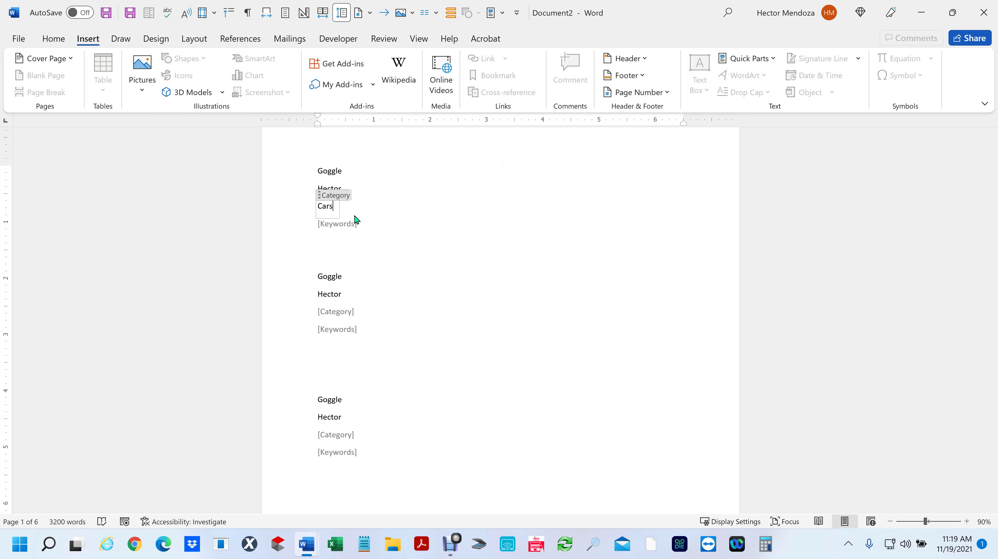
pyautogui.click(412, 303)
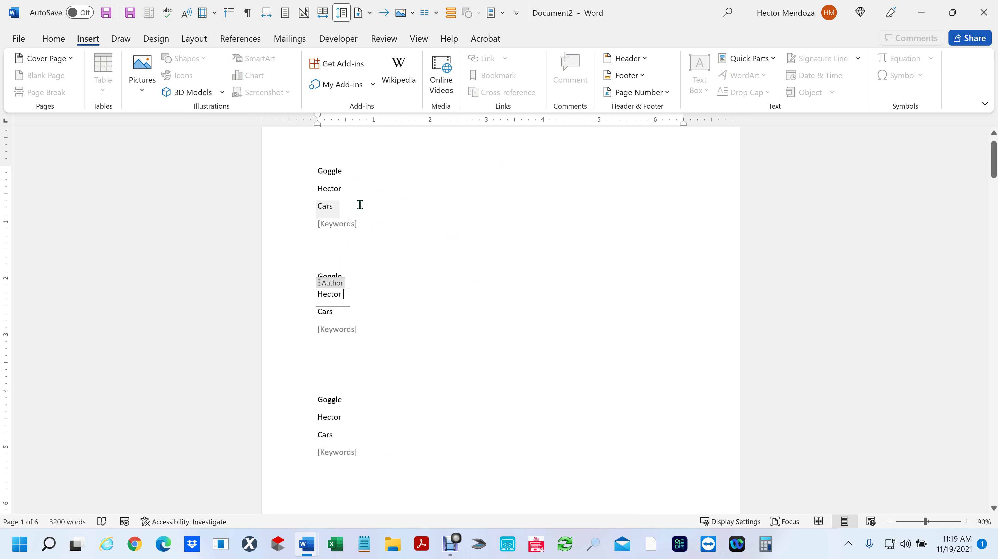
pyautogui.click(336, 223)
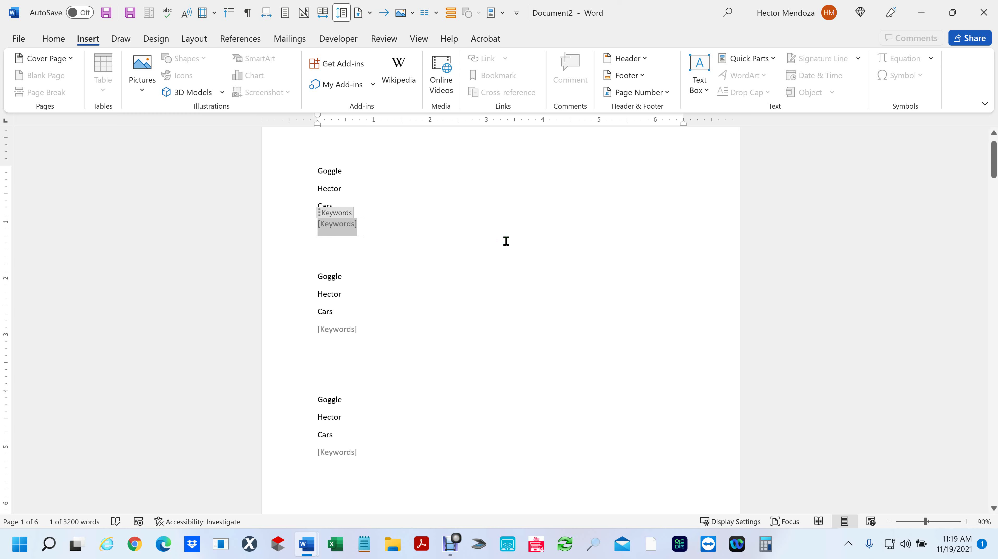
pyautogui.write('Mo')
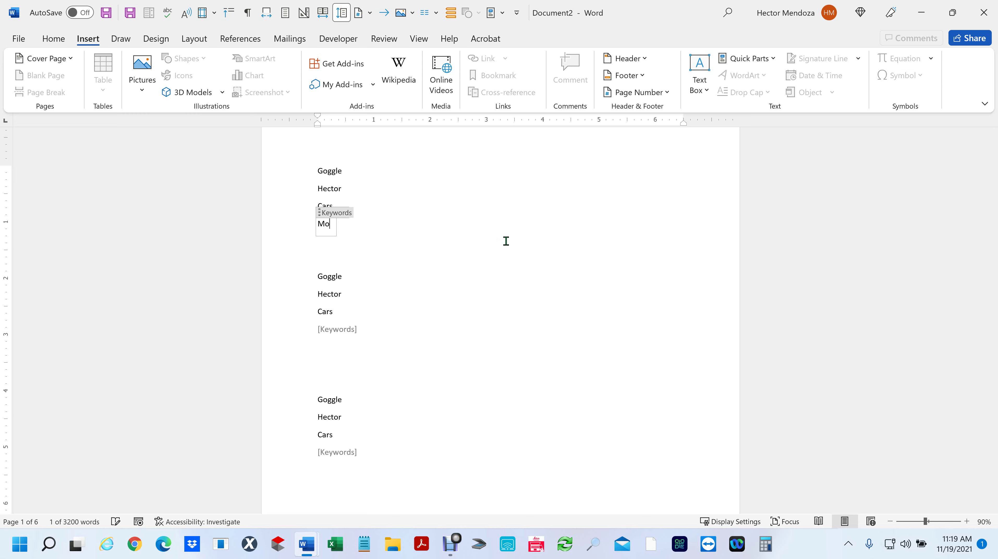
pyautogui.write('use Wheels')
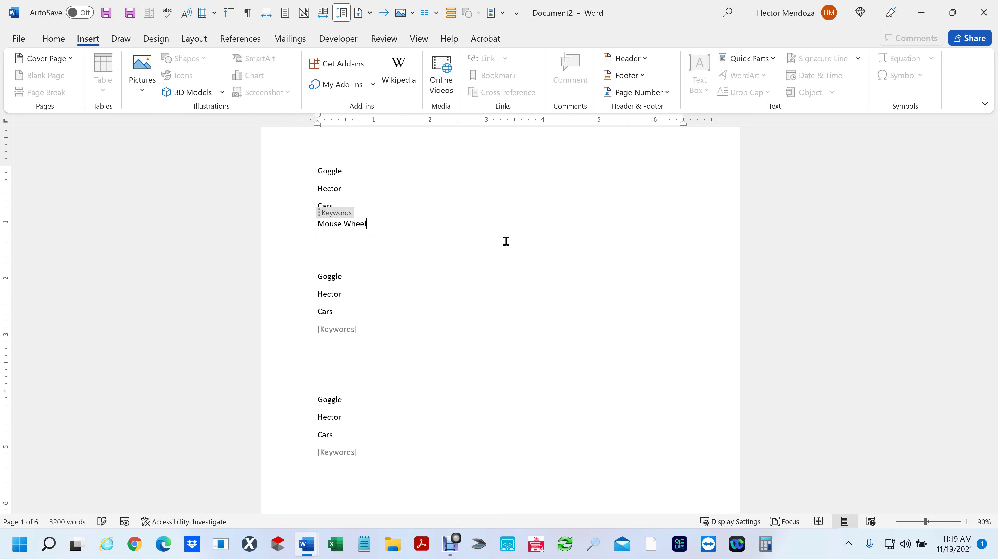
pyautogui.click(571, 303)
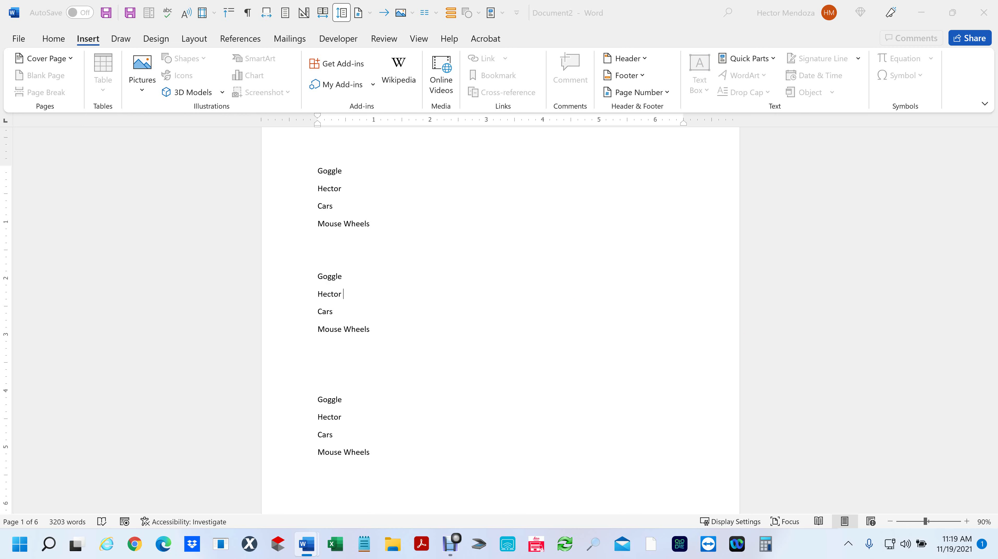
# Step: Switch to the __Combined Notesdocx document and show its list of headings for navigation
pyautogui.hotkey('alt', 'Tab')
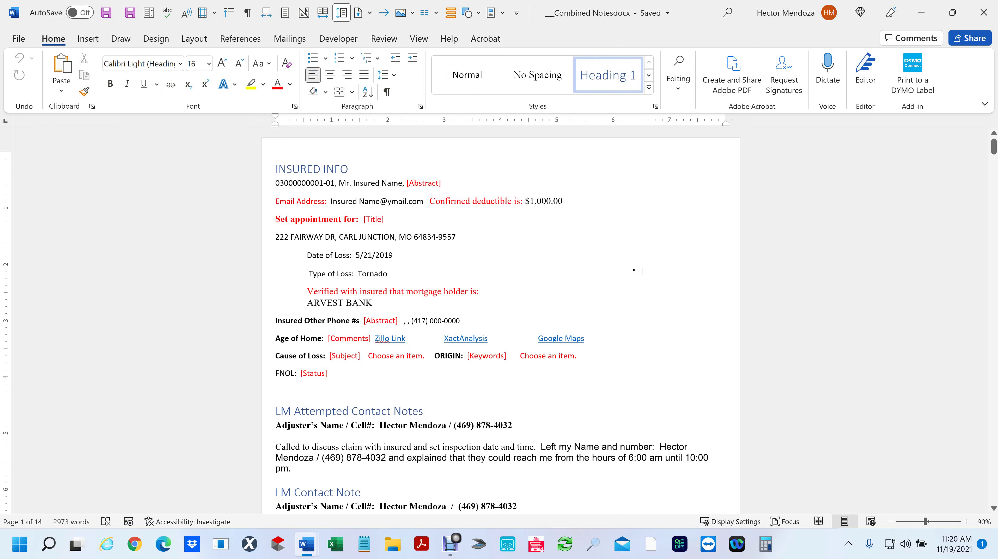
pyautogui.click(640, 271)
pyautogui.hotkey('ctrl', 'f')
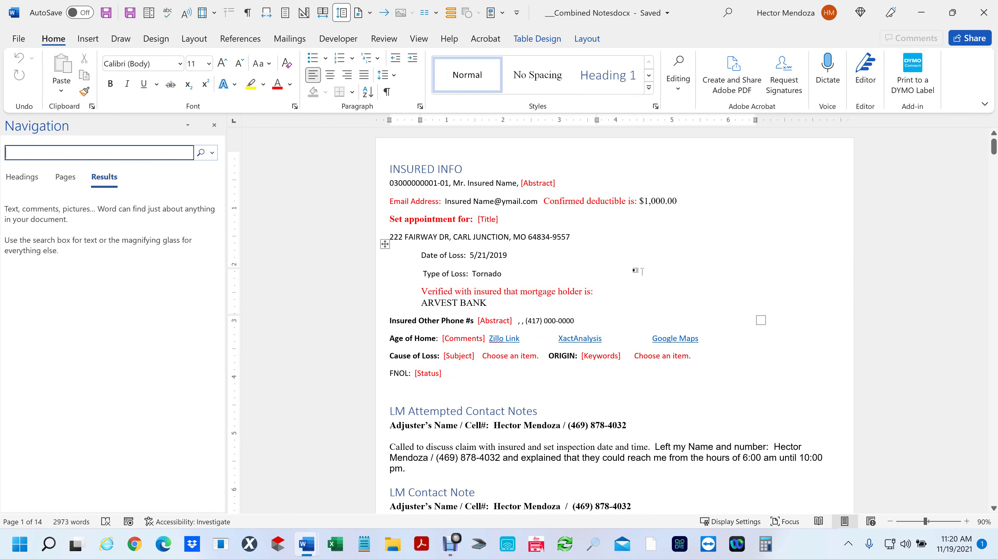
pyautogui.click(31, 180)
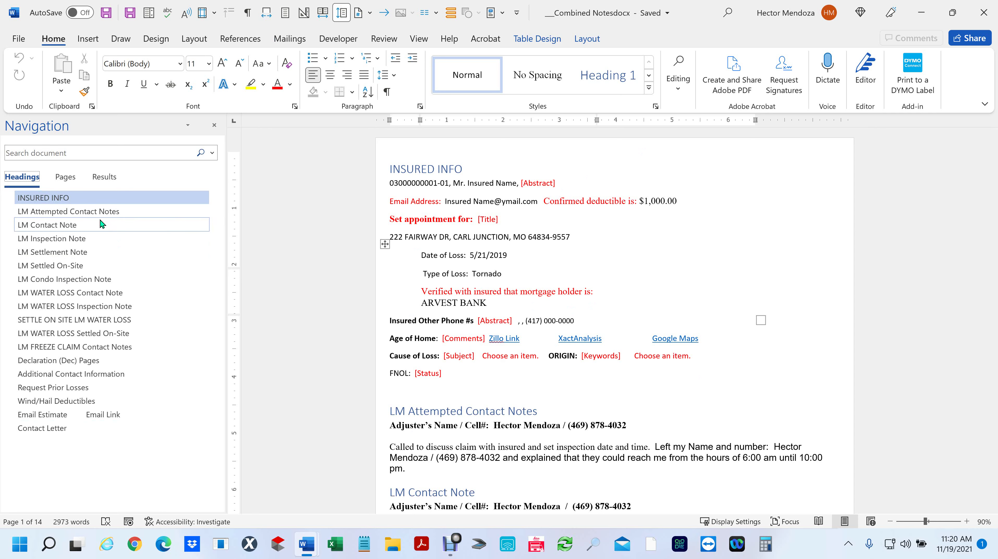
# Step: Examine how the property fields recur across the LM contact, inspection, settlement and settled on-site notes, and return to the INSURED INFO section
pyautogui.click(77, 215)
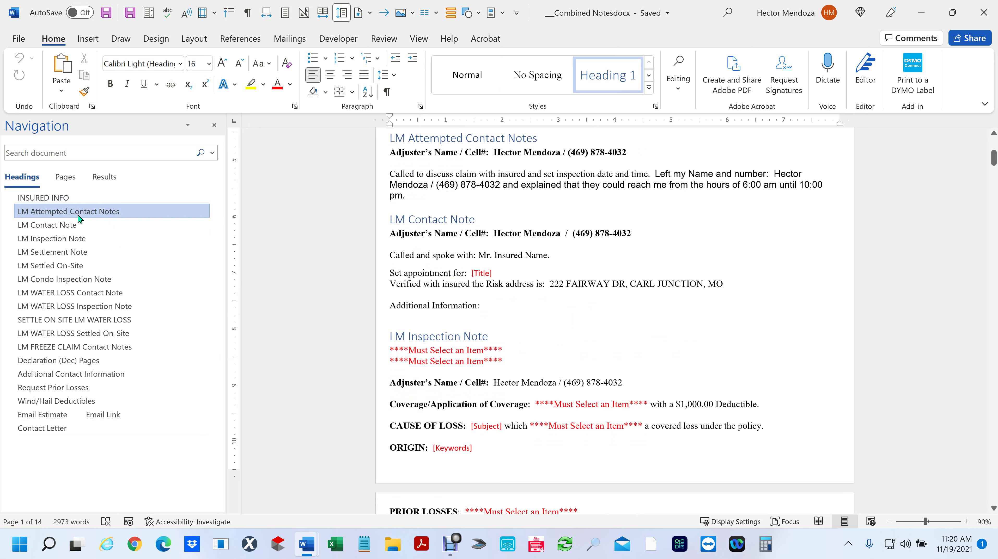
pyautogui.scroll(-10, 602, 172)
pyautogui.scroll(-10, 606, 246)
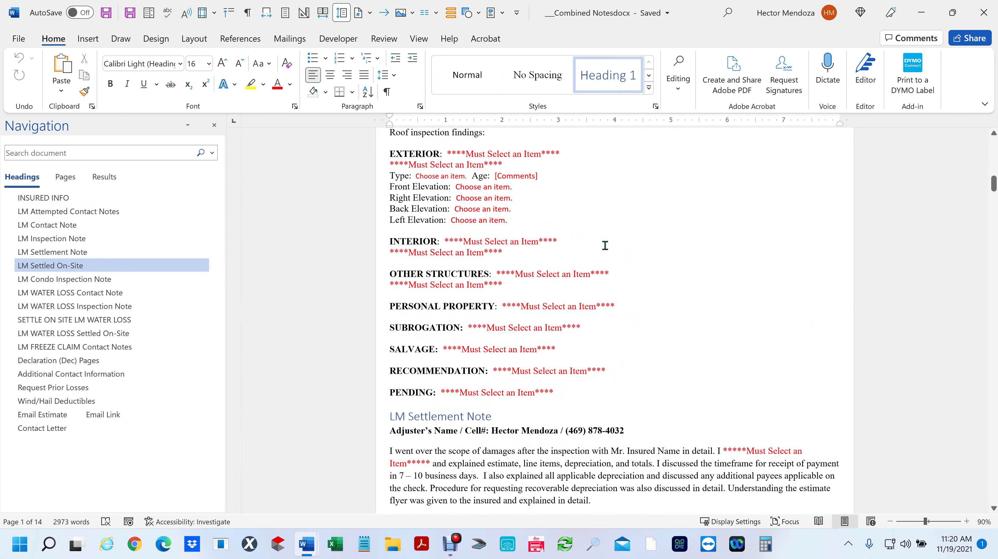
pyautogui.scroll(9, 605, 245)
pyautogui.scroll(8, 605, 245)
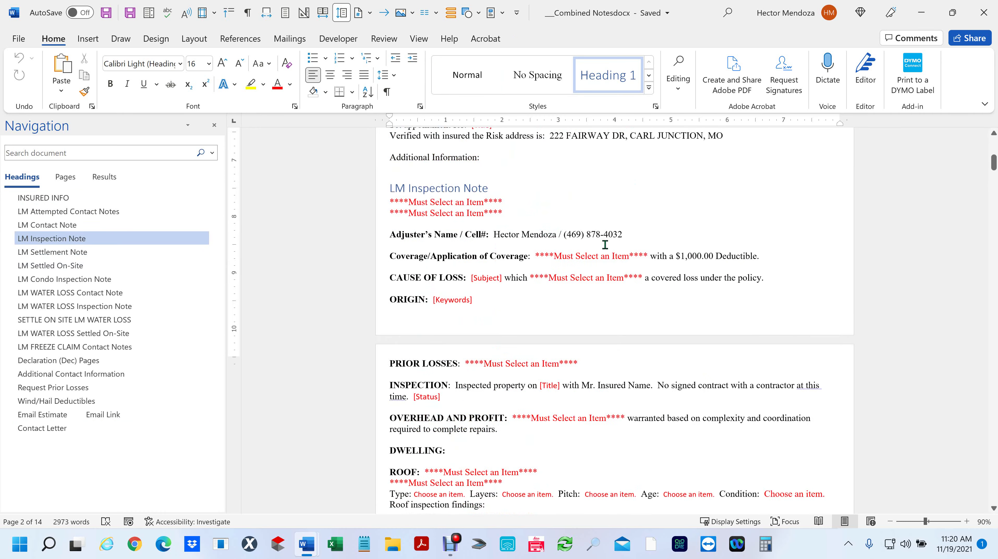
pyautogui.moveTo(50, 254); pyautogui.dragTo(47, 253)
pyautogui.click(48, 255)
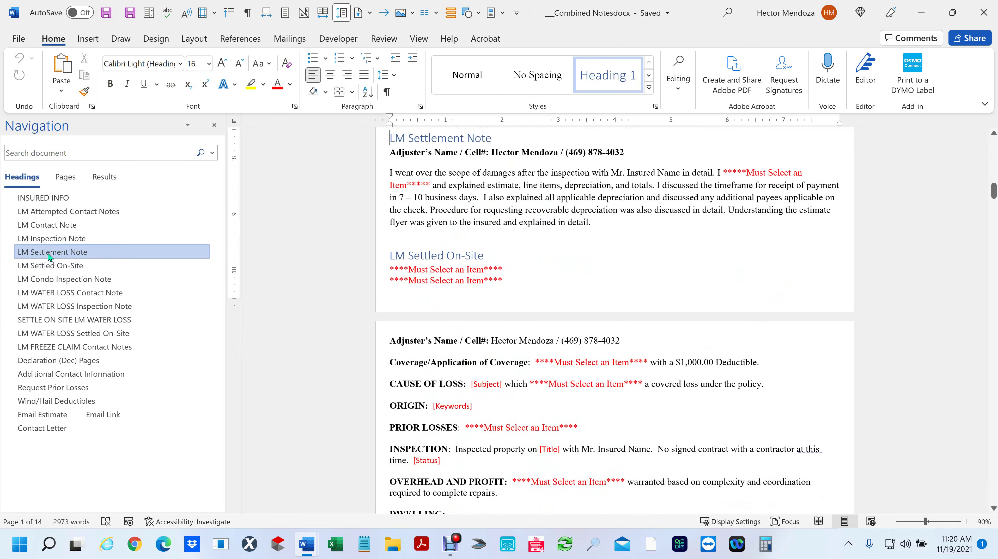
pyautogui.click(59, 267)
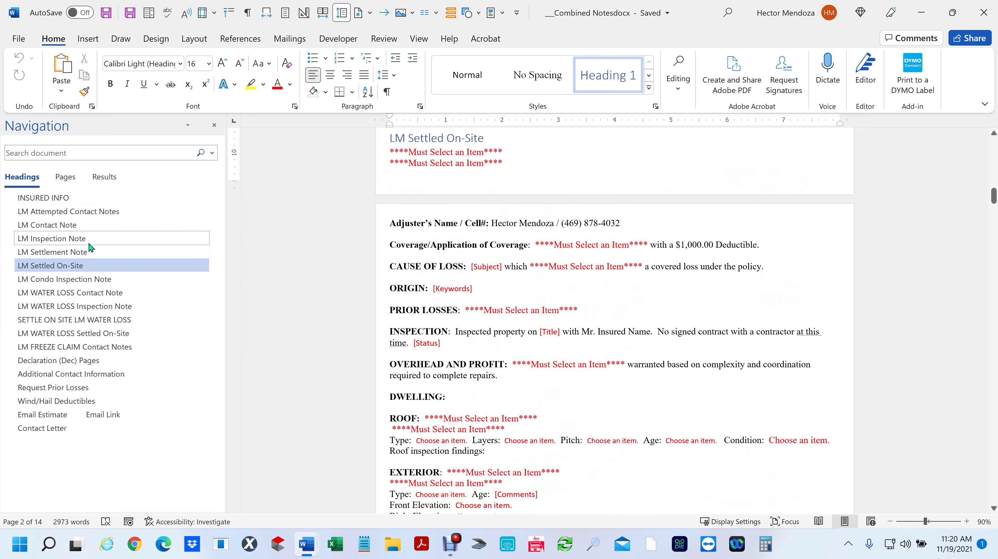
pyautogui.scroll(4, 482, 447)
pyautogui.scroll(20, 483, 447)
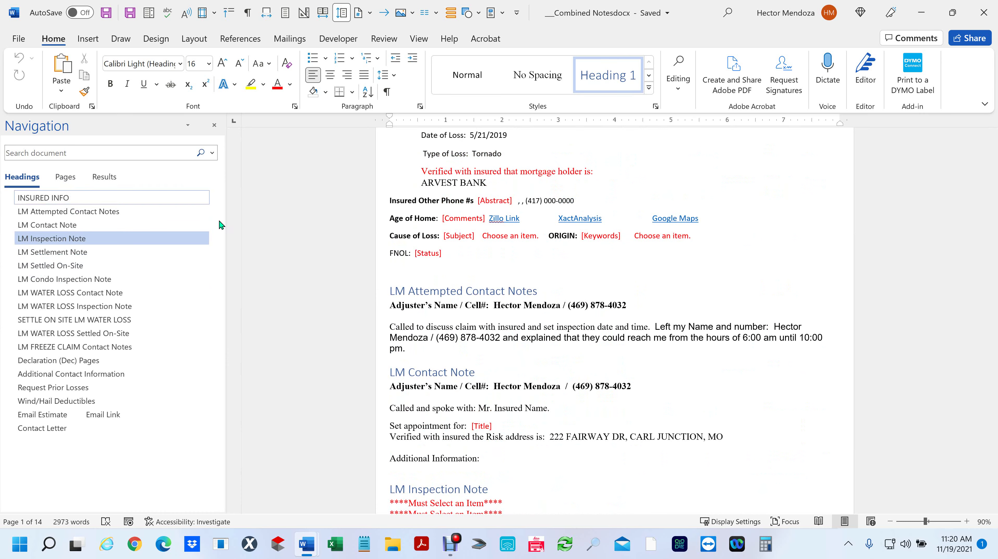
pyautogui.scroll(1, 660, 313)
pyautogui.scroll(3, 660, 313)
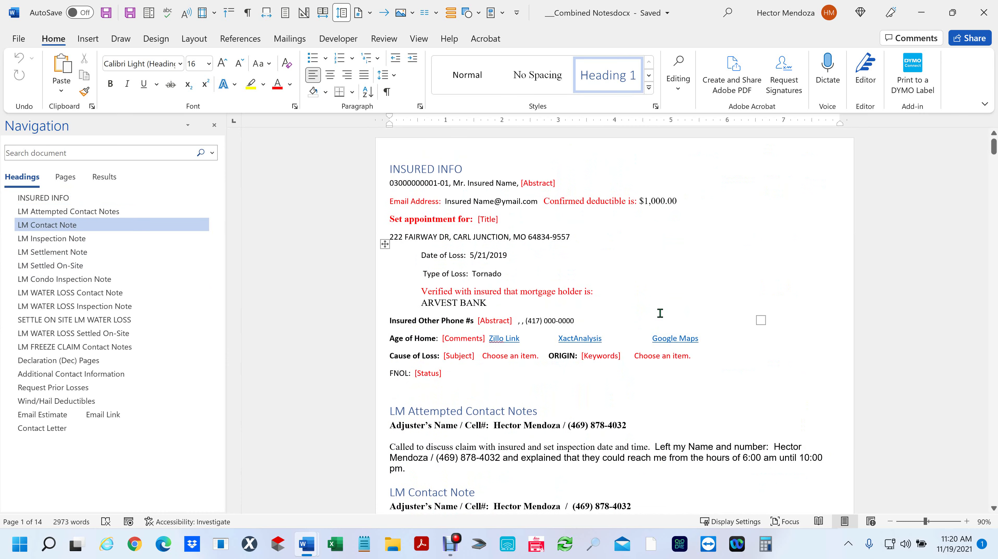
# Step: Examine the property fields in the sections from LM Attempted Contact Notes through LM Condo Inspection Note, then return to INSURED INFO
pyautogui.click(75, 215)
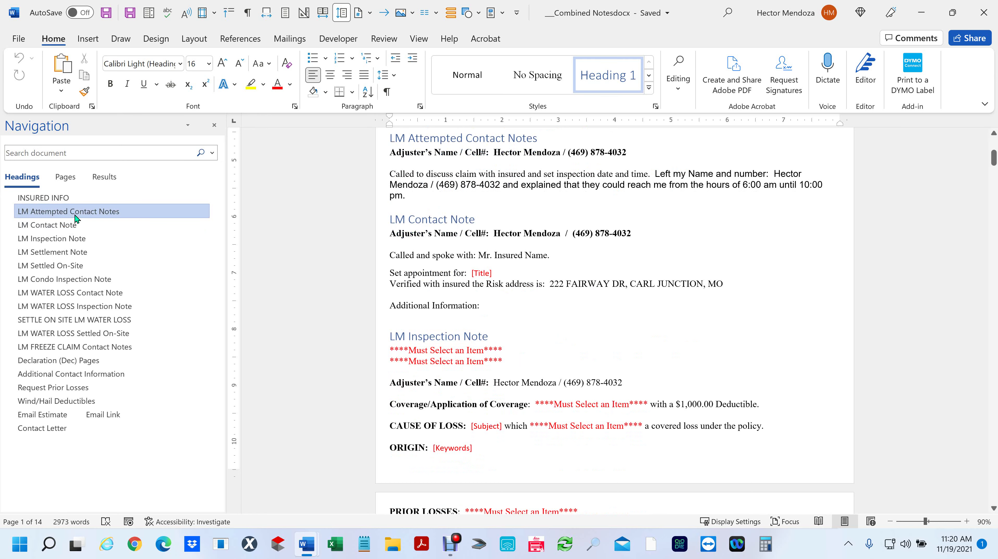
pyautogui.click(66, 227)
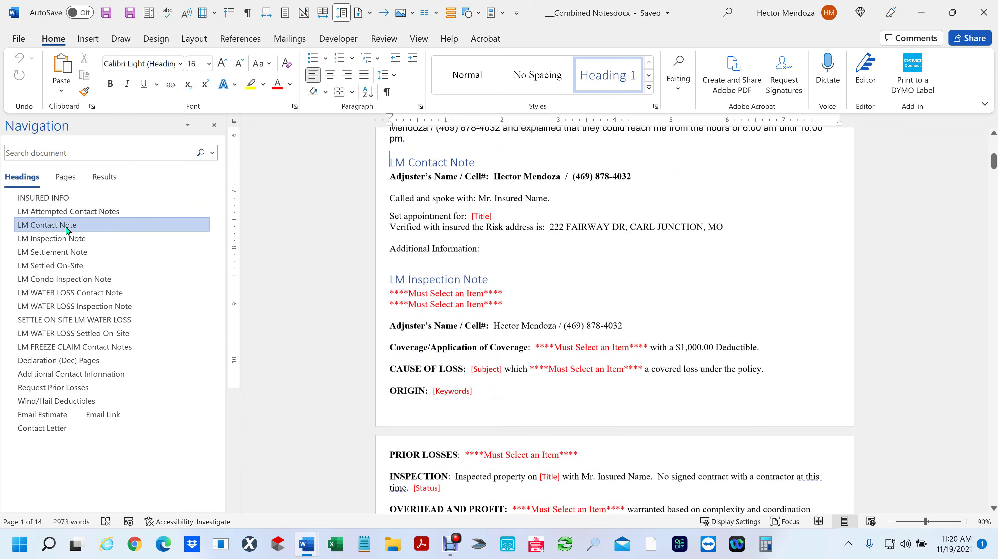
pyautogui.click(58, 243)
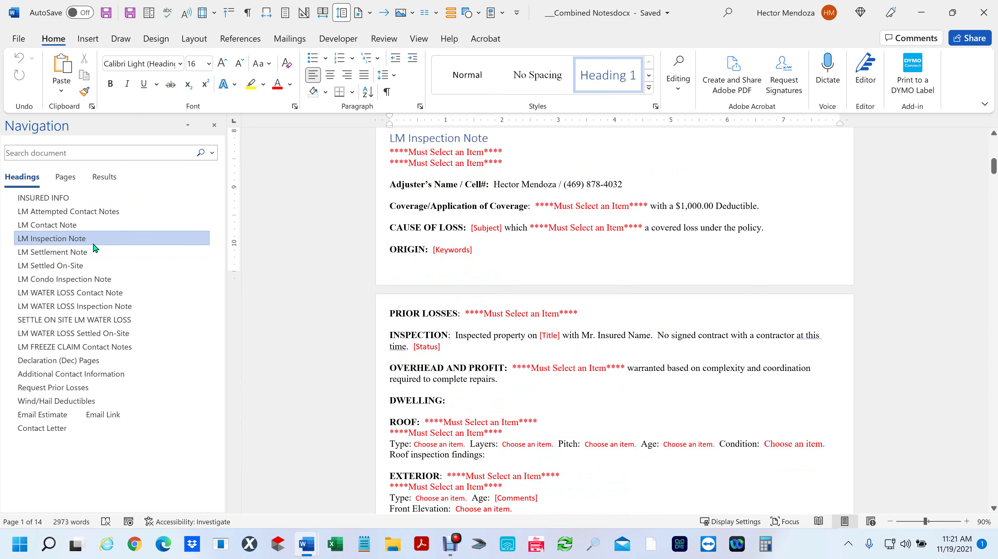
pyautogui.click(61, 255)
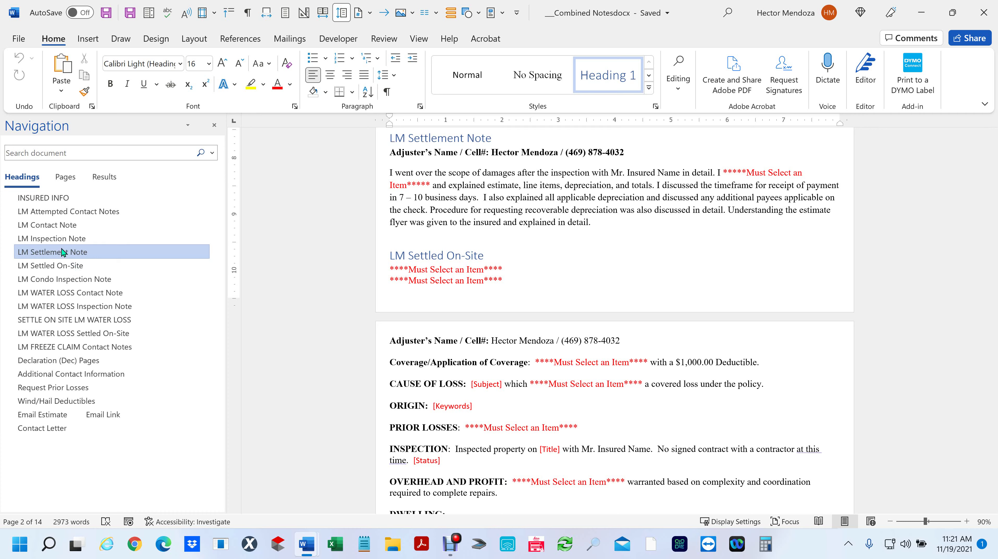
pyautogui.click(54, 240)
pyautogui.click(51, 251)
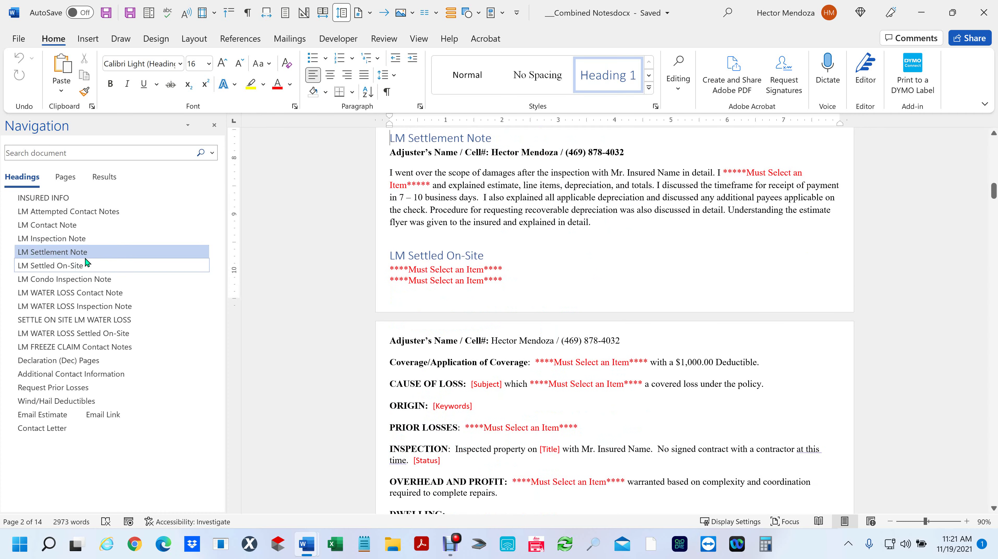
pyautogui.click(62, 266)
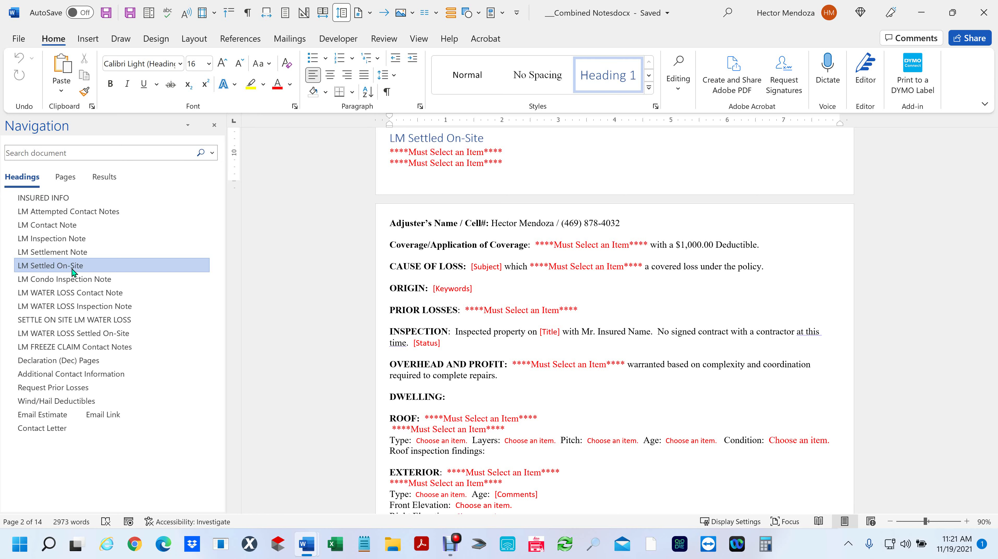
pyautogui.click(67, 282)
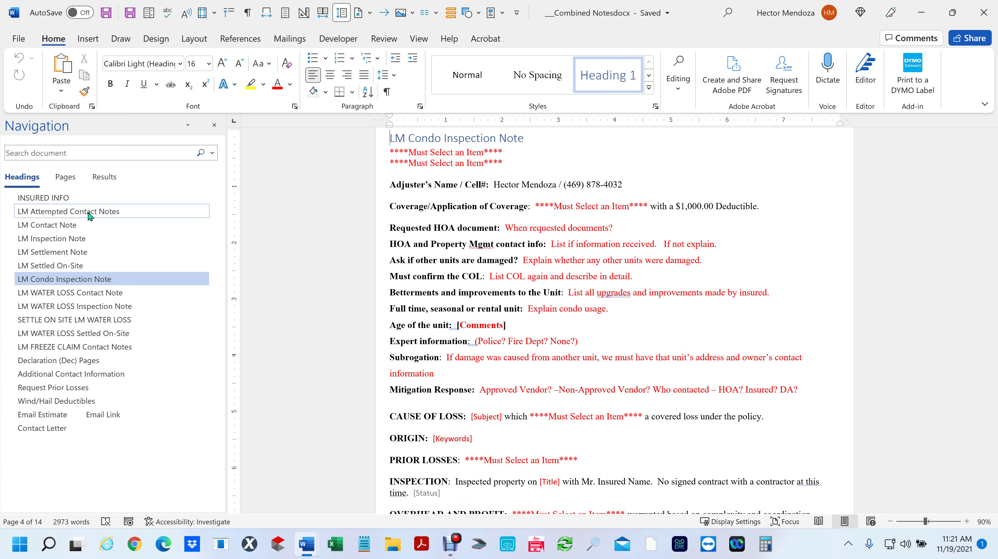
pyautogui.click(56, 196)
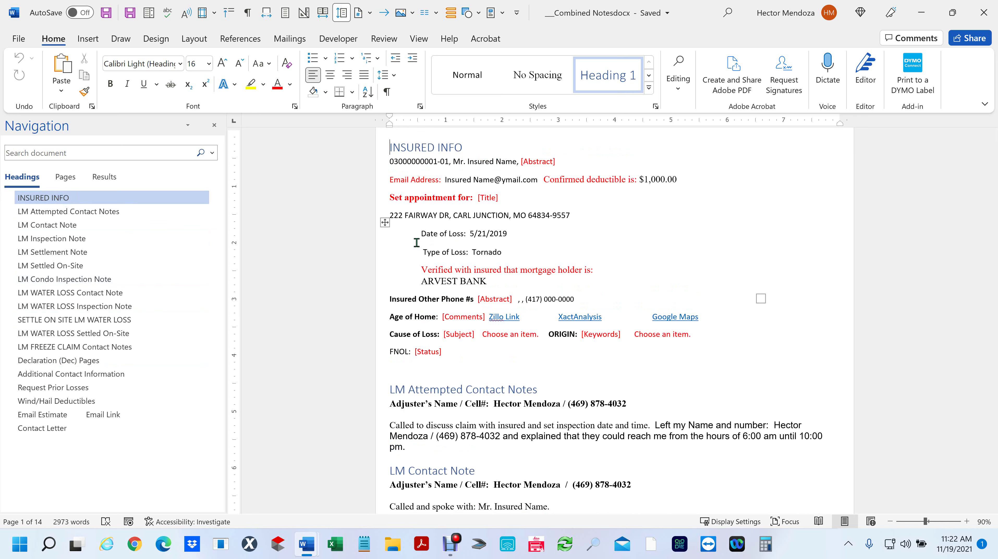
# Step: Search the document for [Abstract], view its occurrence in the Contact Letter, and return to INSURED INFO
pyautogui.click(545, 162)
pyautogui.hotkey('ctrl', 'c')
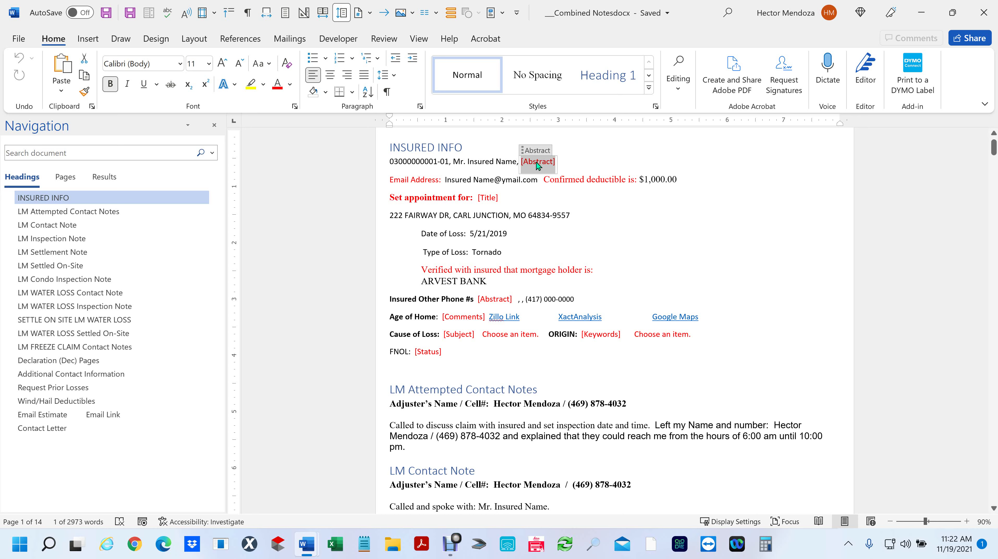
pyautogui.click(83, 154)
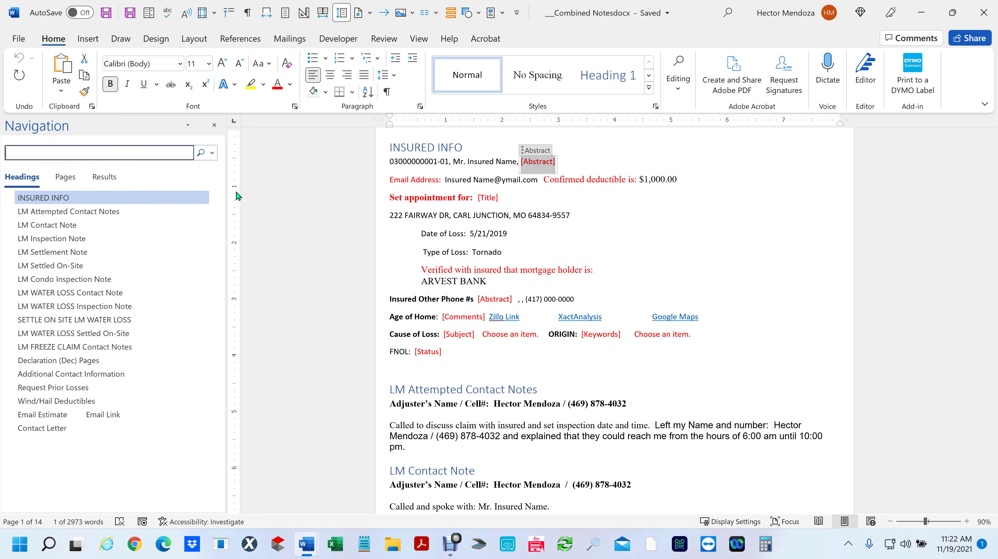
pyautogui.hotkey('ctrl', 'v')
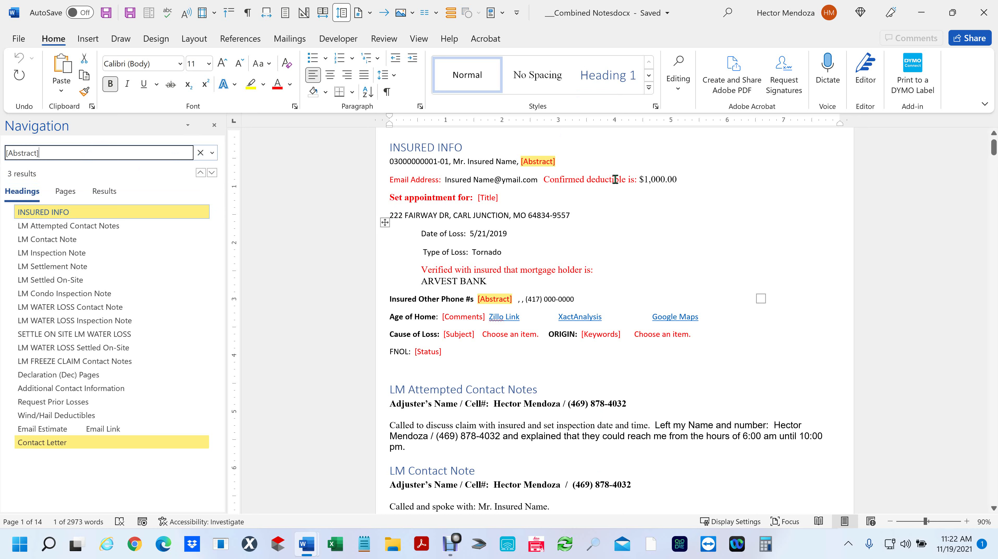
pyautogui.click(59, 212)
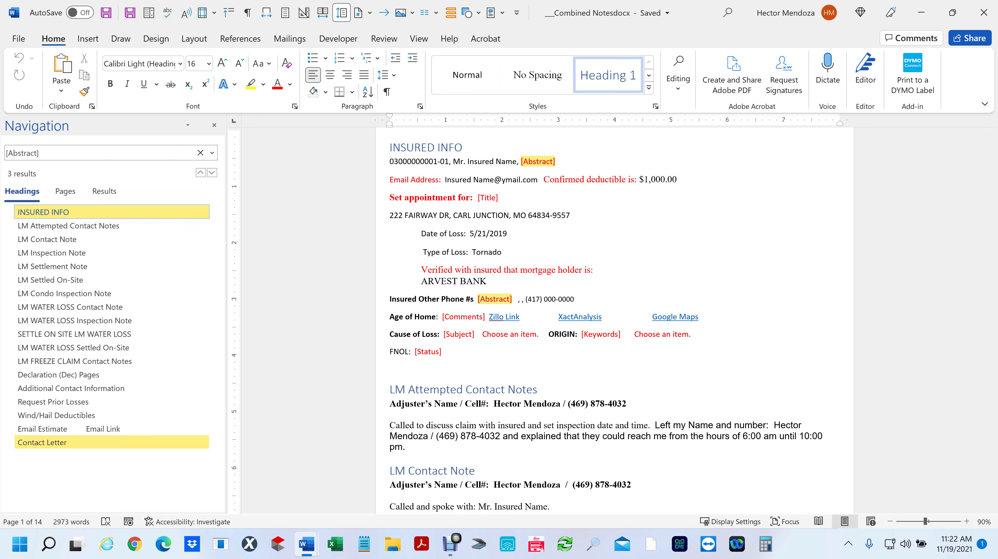
pyautogui.click(51, 444)
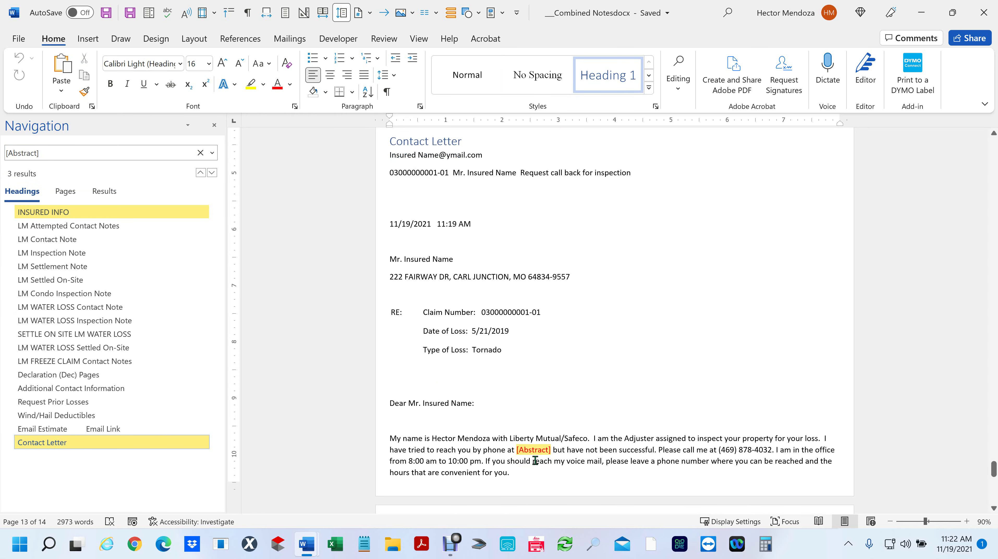
pyautogui.click(67, 216)
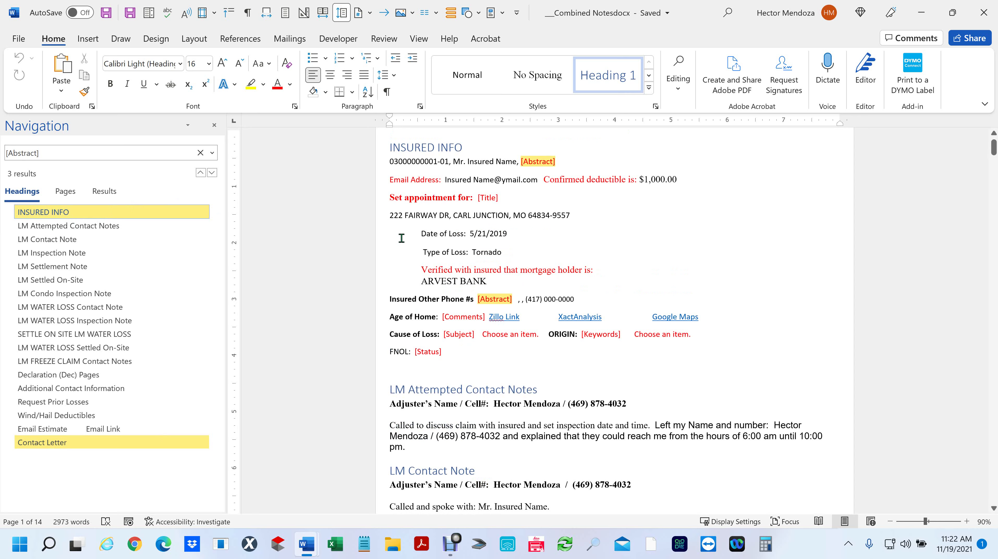
# Step: Fill in the Abstract field after the insured's name with a phone number
pyautogui.click(544, 162)
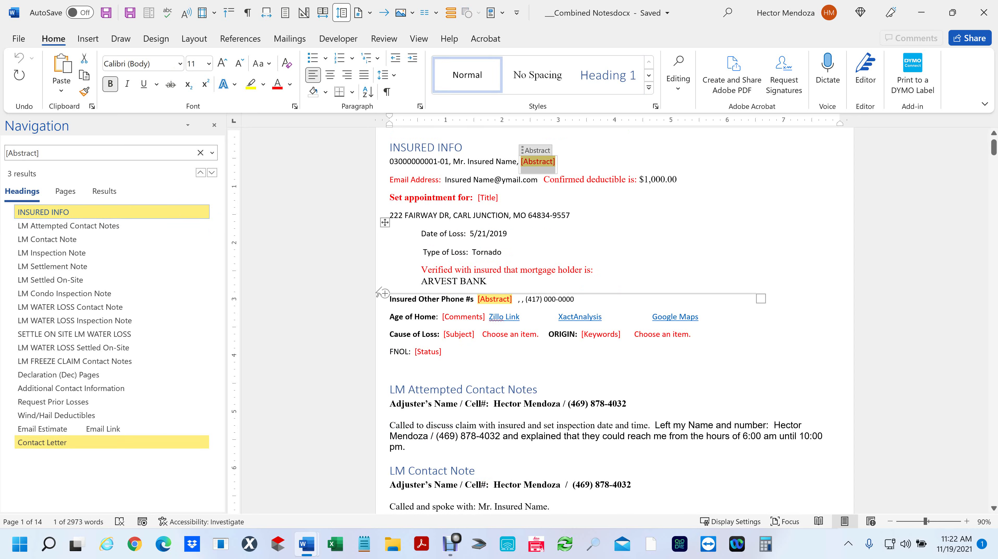
pyautogui.write('`')
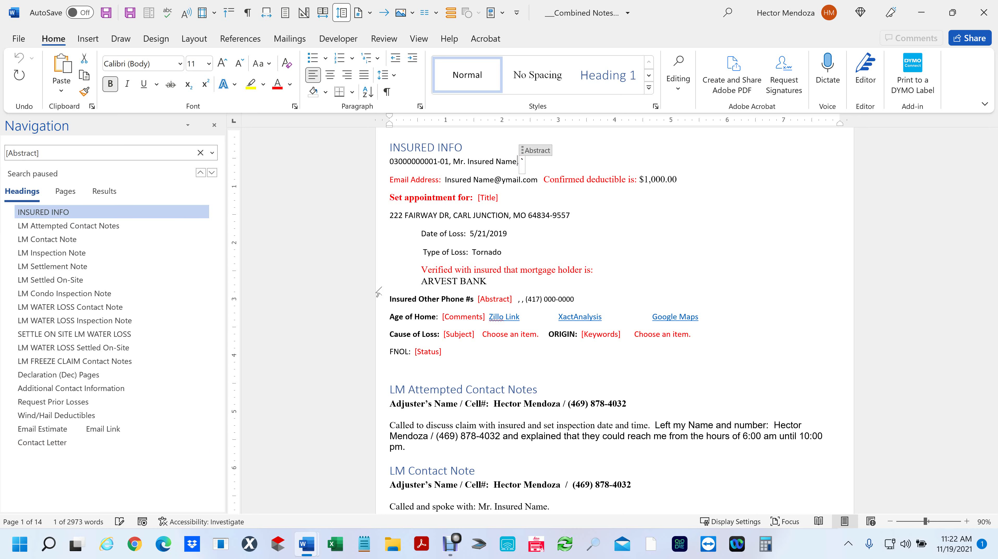
pyautogui.write('23')
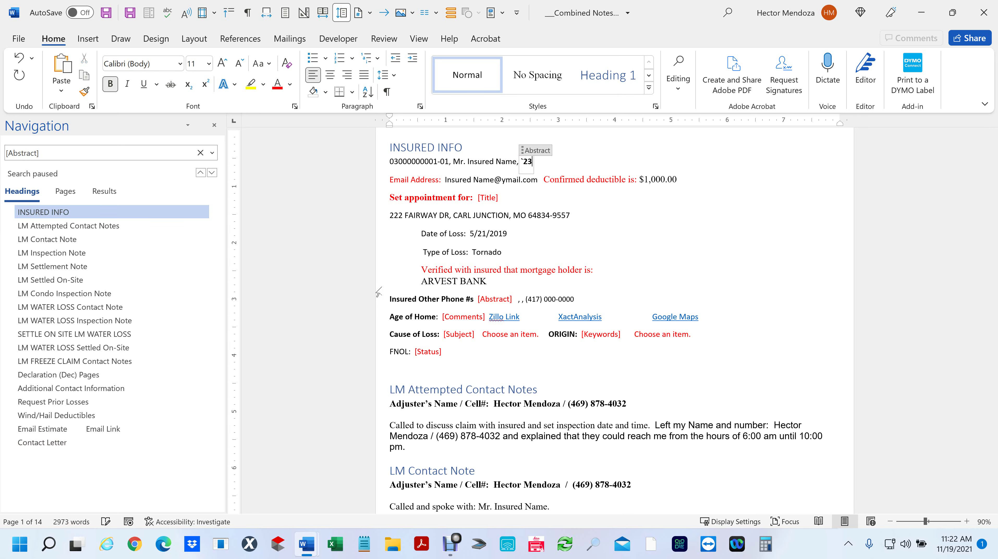
pyautogui.write('=234=4444')
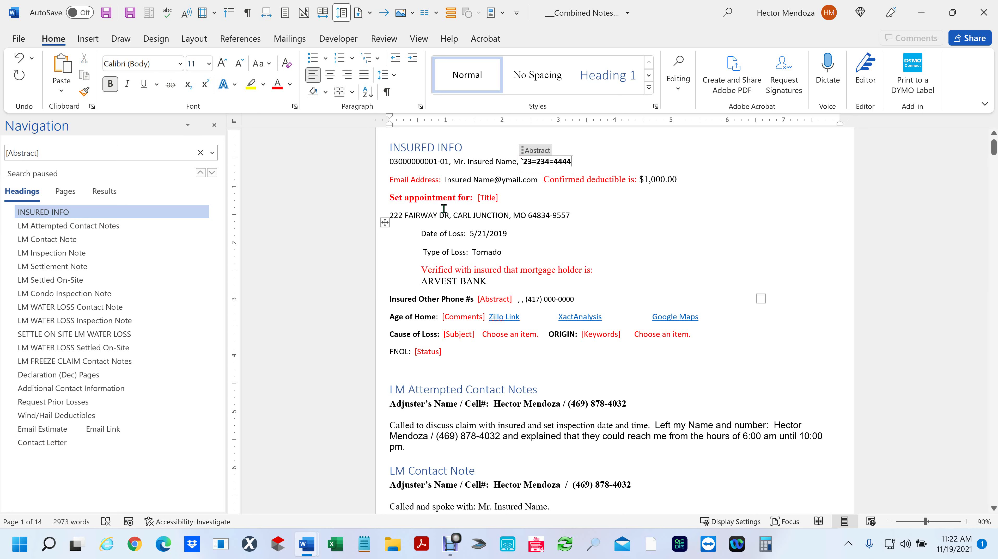
pyautogui.click(540, 161)
pyautogui.keyDown('shift'); pyautogui.click(490, 161); pyautogui.keyUp('shift')
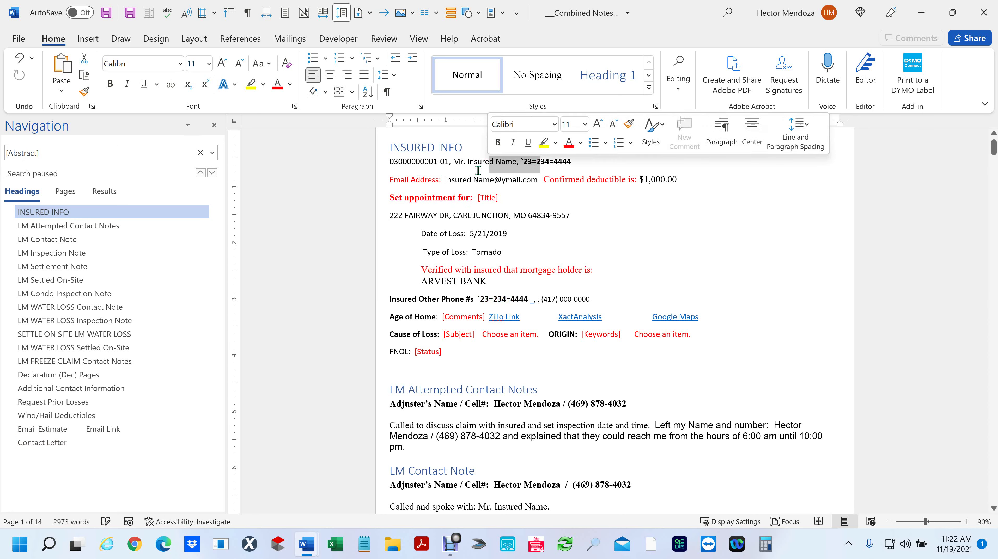
pyautogui.click(557, 162)
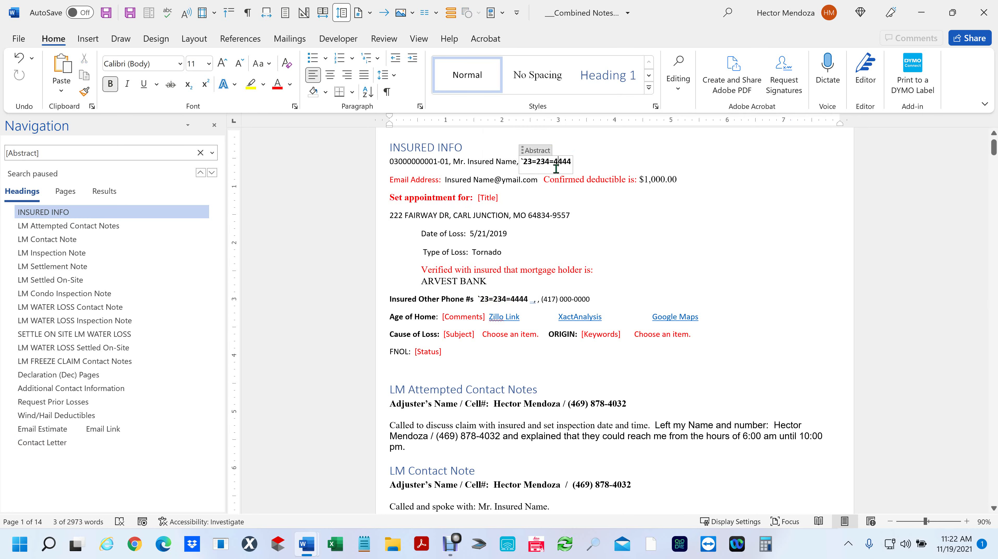
# Step: Correct the first digit of the phone number in the Abstract field and replace its equals signs with hyphens
pyautogui.click(525, 161)
pyautogui.press('BackSpace')
pyautogui.write('1')
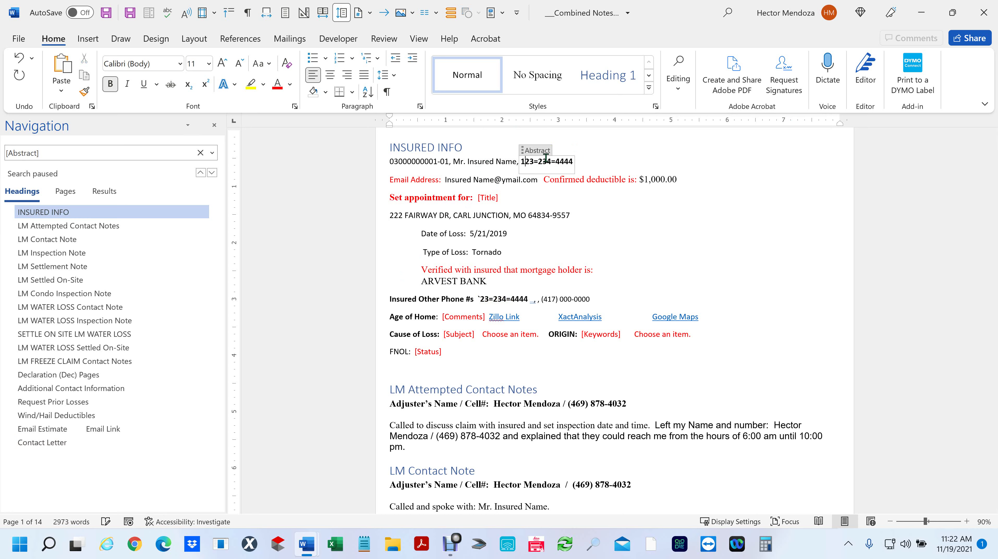
pyautogui.click(540, 161)
pyautogui.press('BackSpace')
pyautogui.write('-')
pyautogui.click(552, 162)
pyautogui.press('BackSpace')
pyautogui.write('-')
pyautogui.click(675, 209)
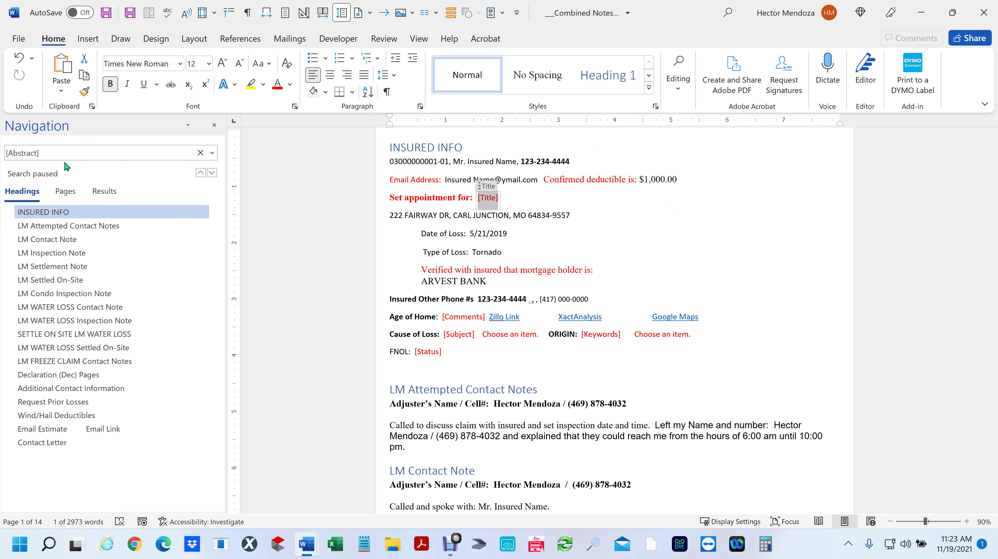
# Step: Search the document for the first digits of the entered phone number and view its occurrence in the Contact Letter
pyautogui.click(57, 152)
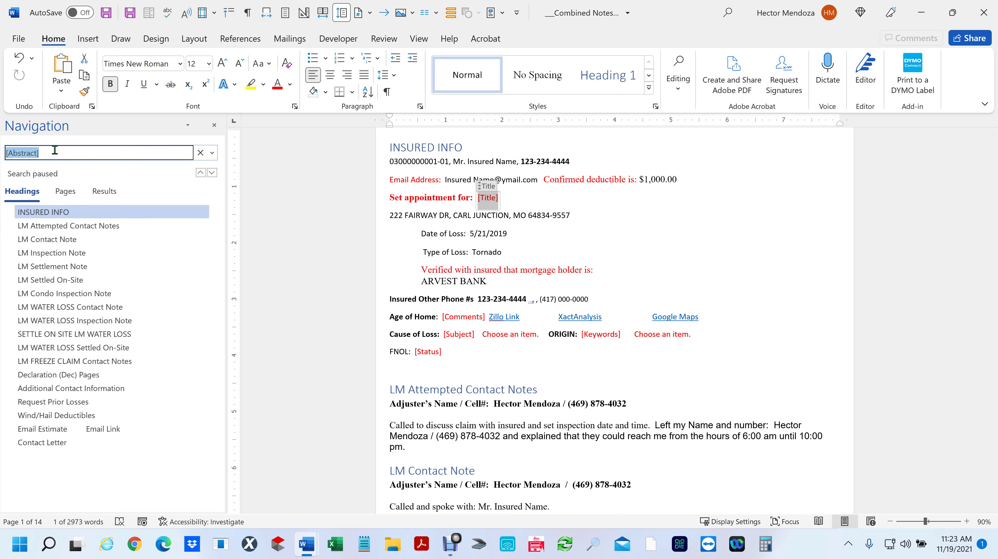
pyautogui.click(54, 150)
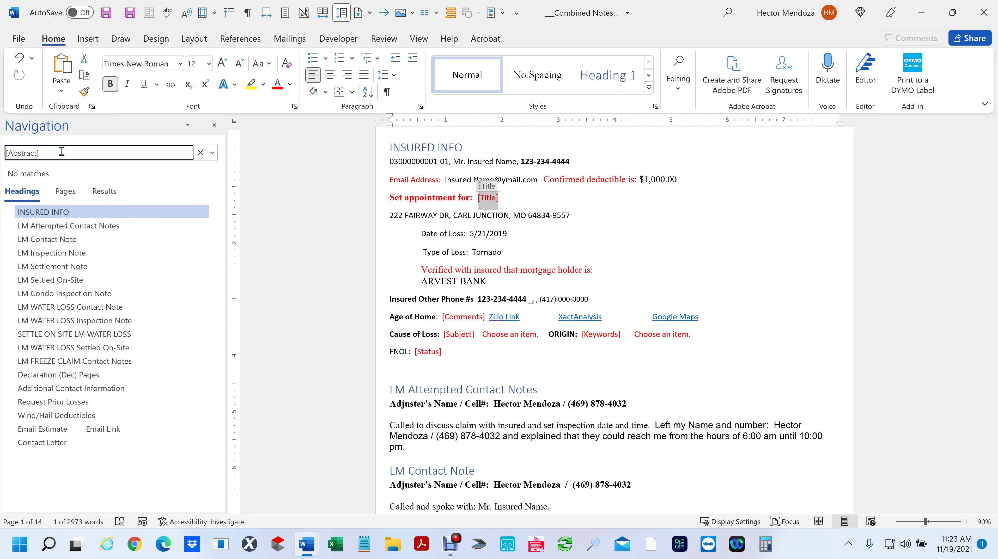
pyautogui.tripleClick(29, 149)
pyautogui.write('123-')
pyautogui.scroll(3, 666, 290)
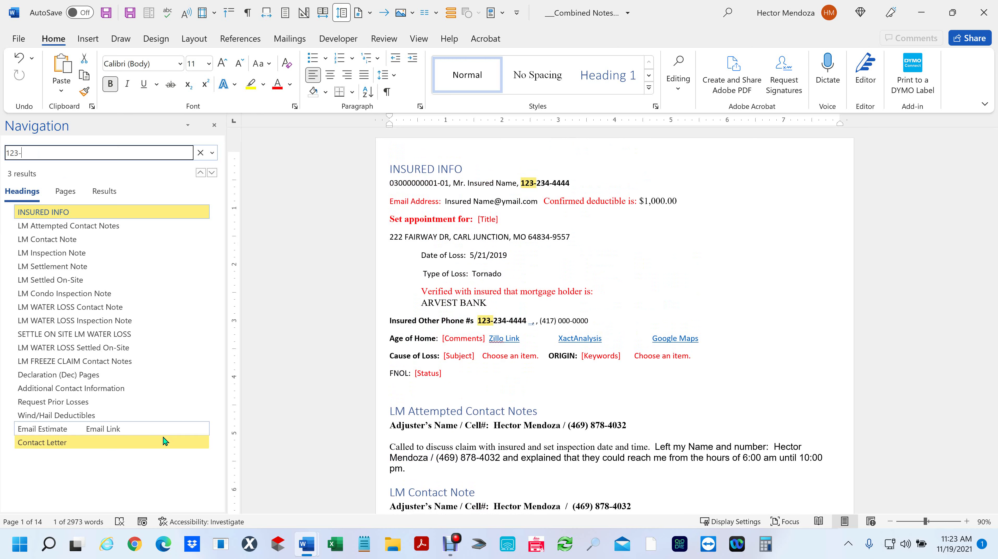
pyautogui.click(70, 448)
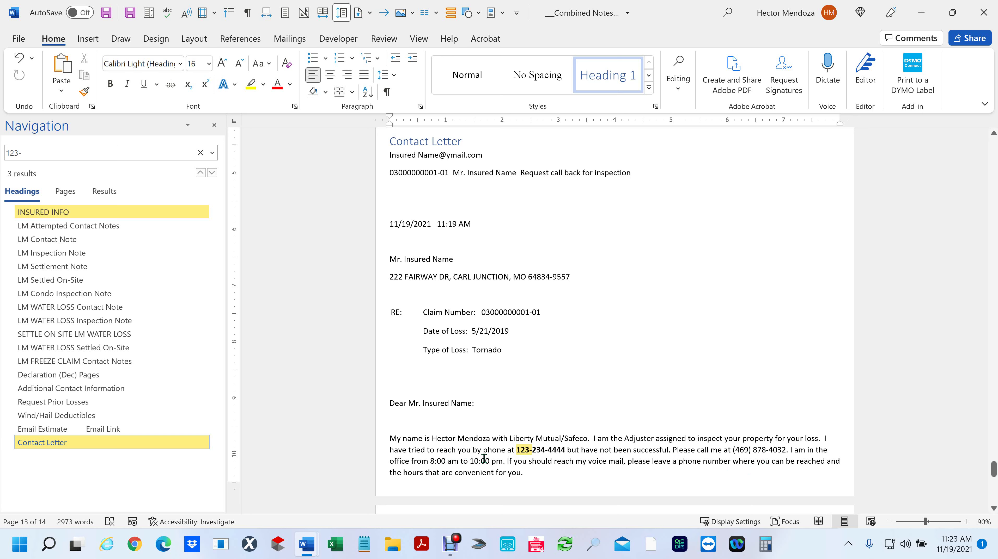
pyautogui.click(521, 446)
# Step: Look through the LM contact, inspection, settlement and settled on-site notes for linked fields, and return to INSURED INFO
pyautogui.click(86, 226)
pyautogui.click(47, 244)
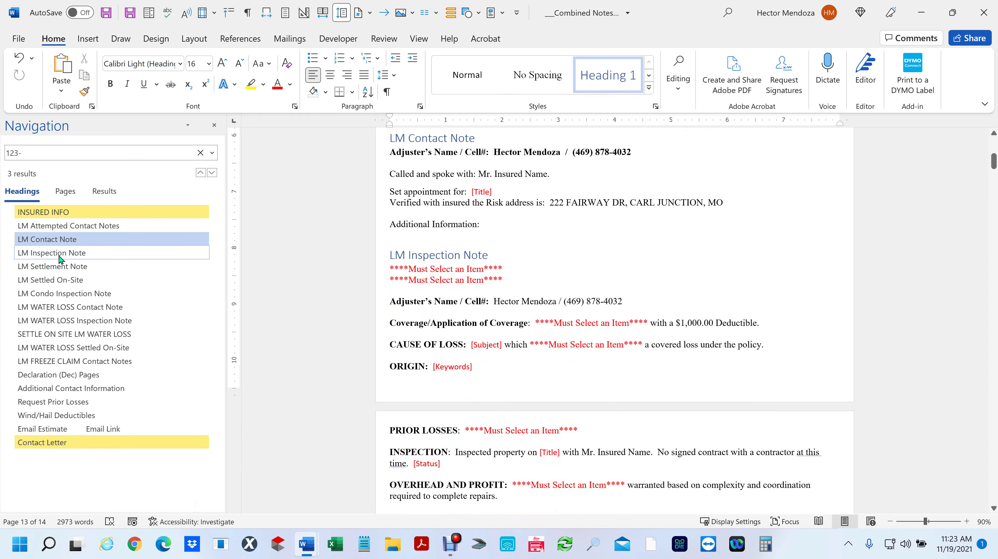
pyautogui.click(54, 253)
pyautogui.click(64, 270)
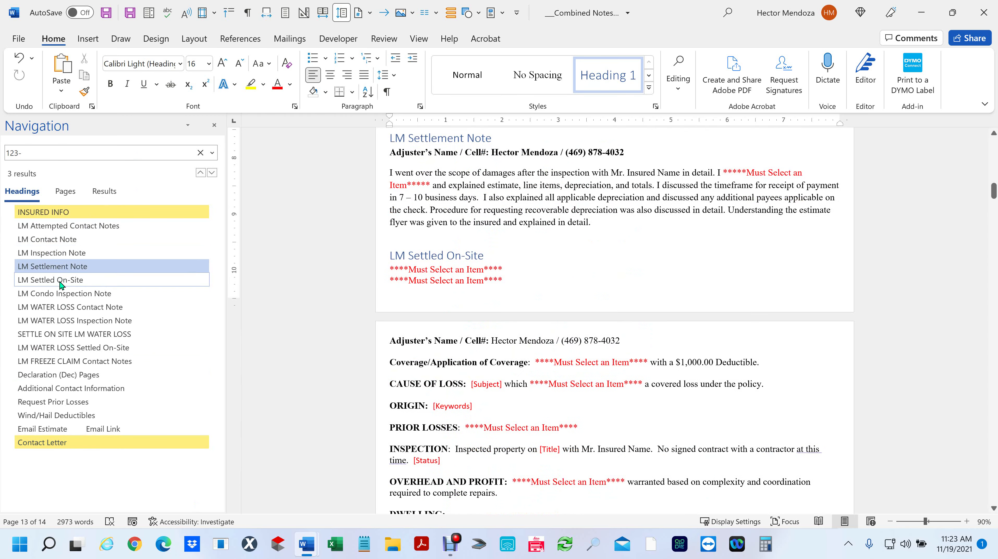
pyautogui.click(60, 282)
pyautogui.click(77, 214)
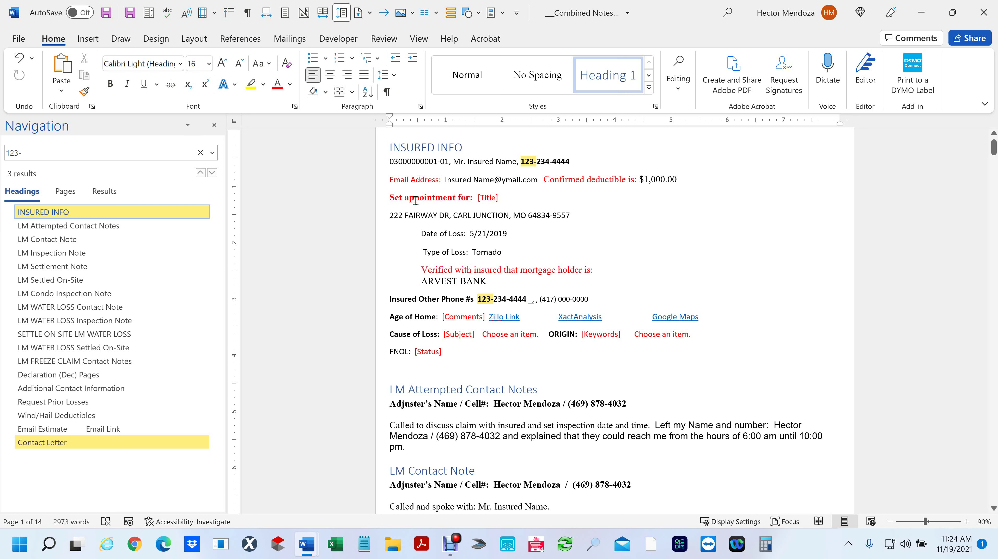
pyautogui.click(491, 200)
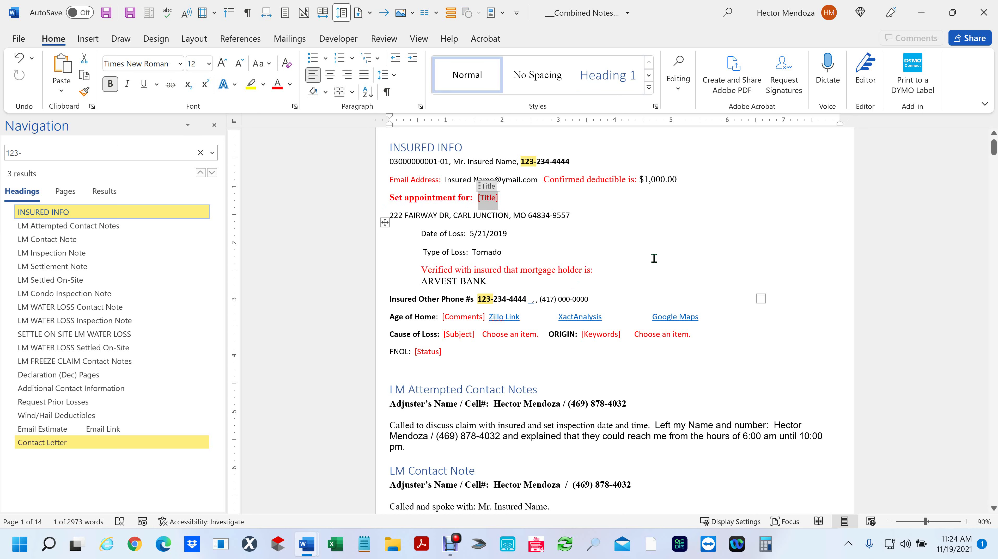
pyautogui.click(88, 39)
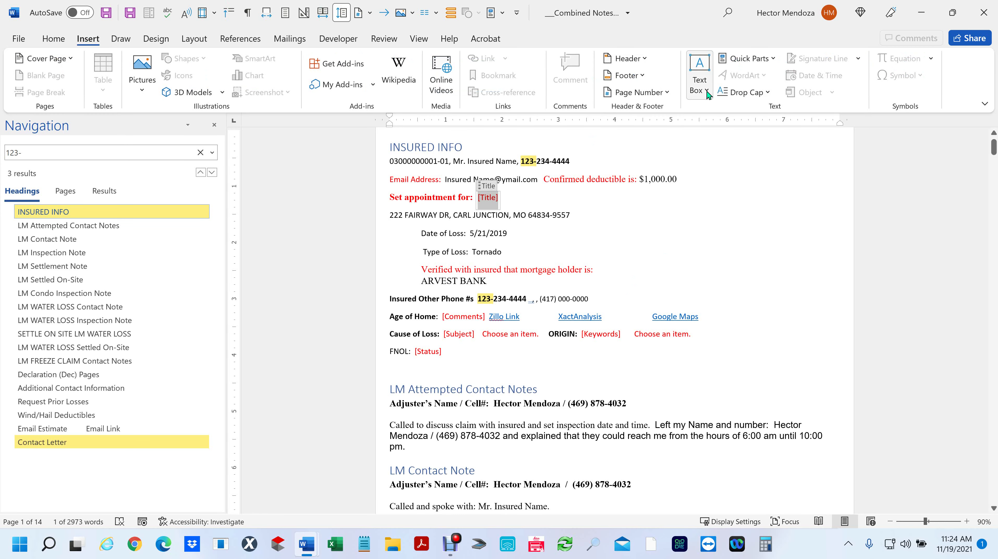
pyautogui.click(776, 58)
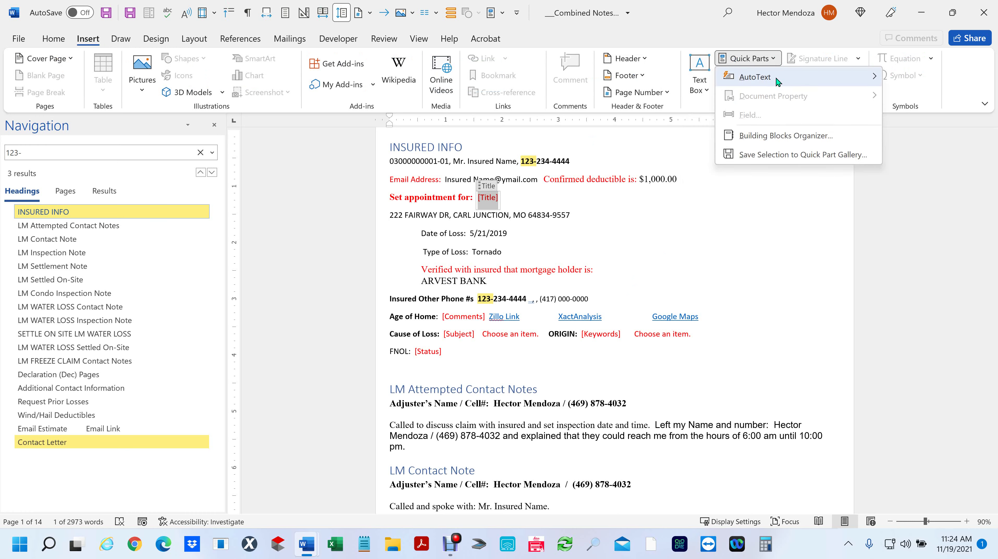
pyautogui.press('Escape')
pyautogui.press('Escape')
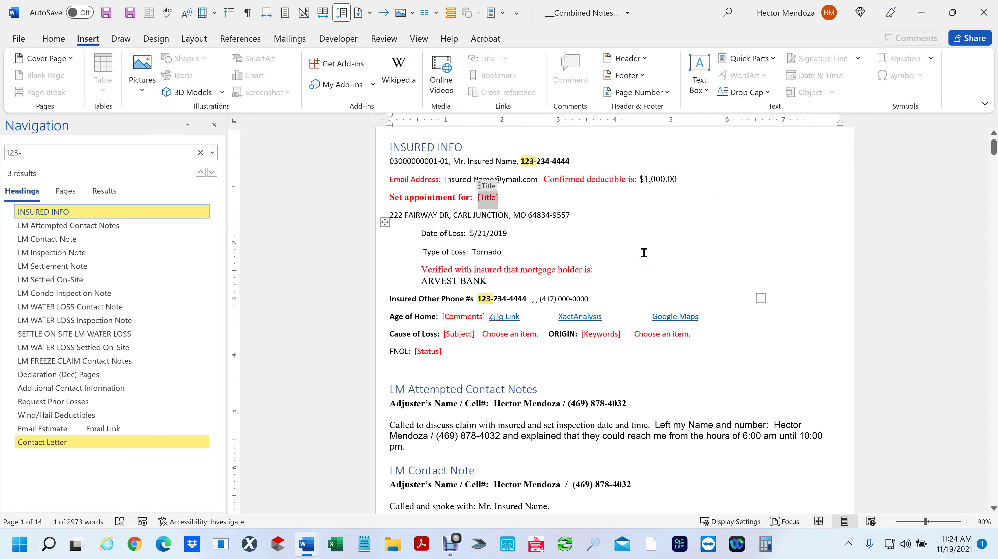
# Step: Place the cursor in the INSURED INFO block outside any property field and show the list of Quick Parts document properties
pyautogui.click(617, 232)
pyautogui.click(777, 64)
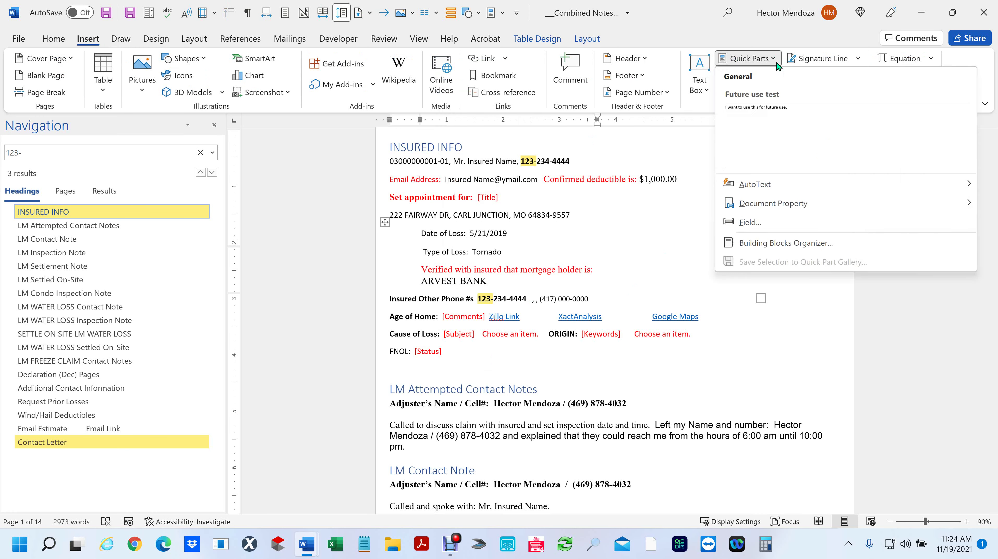
pyautogui.moveTo(769, 211)
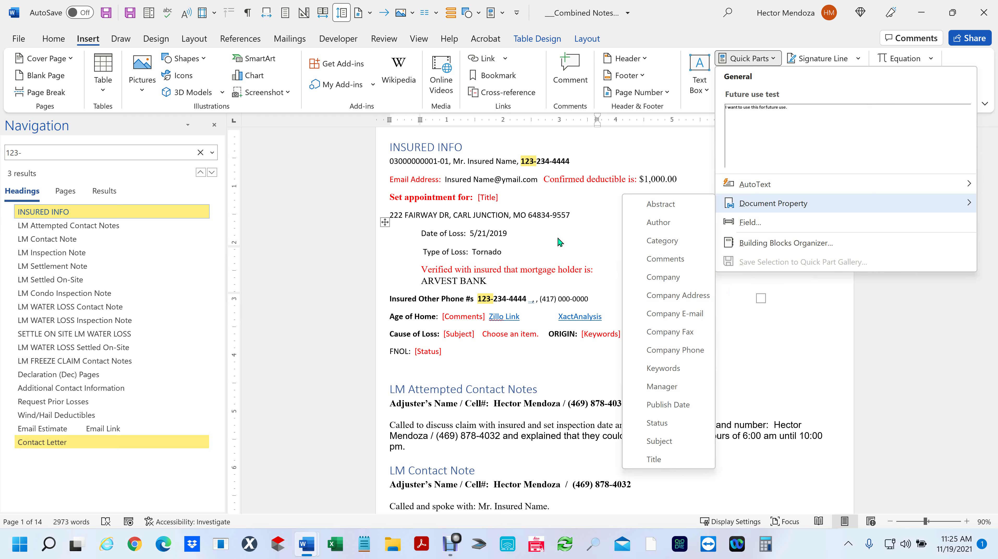
# Step: Dismiss the document property list, select the Title field beside the appointment label, and search the document for "title"
pyautogui.click(425, 198)
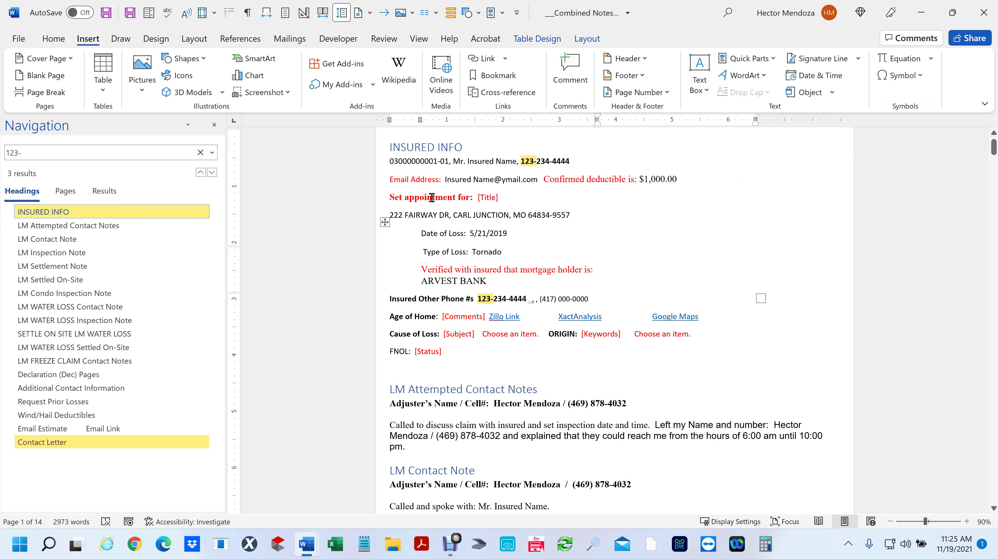
pyautogui.click(492, 199)
pyautogui.click(51, 152)
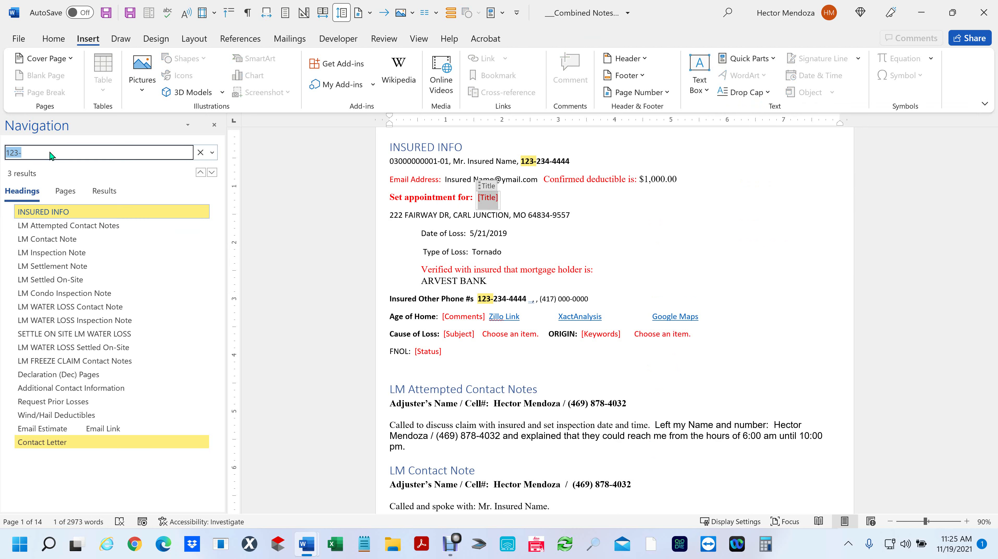
pyautogui.click(50, 153)
pyautogui.moveTo(82, 153); pyautogui.dragTo(1, 153)
pyautogui.write('title')
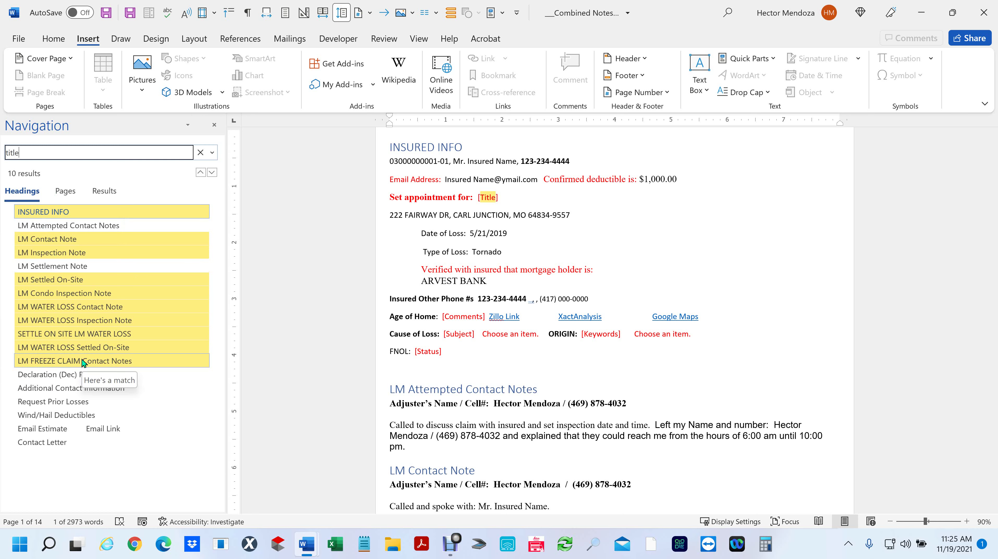
# Step: Fill the Title field beside "Set appointment for" with "11/19/2021 at 3:00 pm"
pyautogui.click(492, 199)
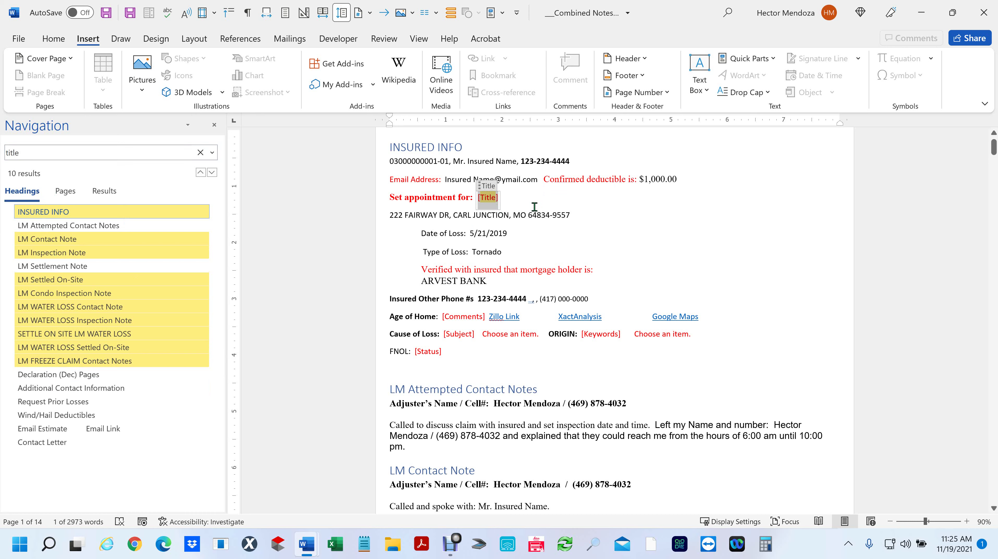
pyautogui.write('11/')
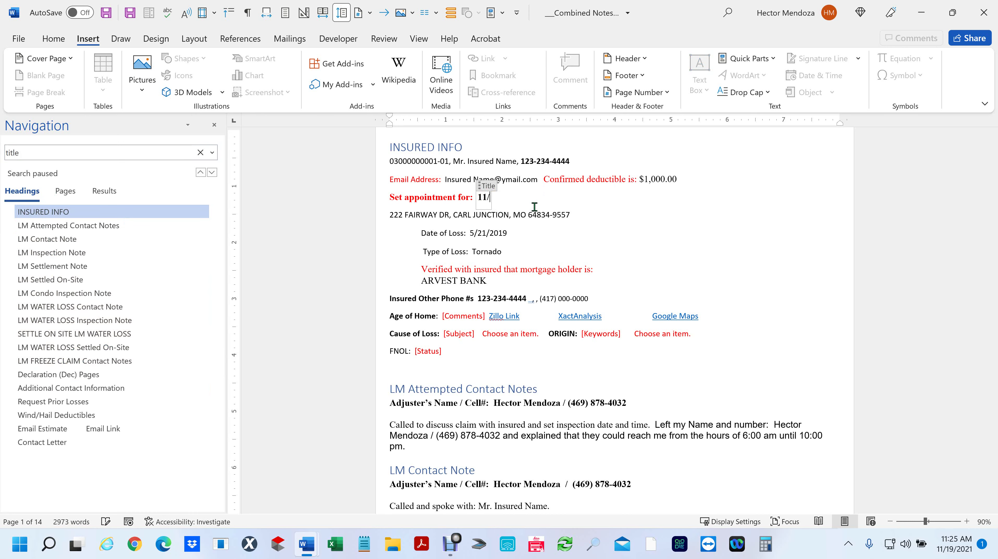
pyautogui.write('19/')
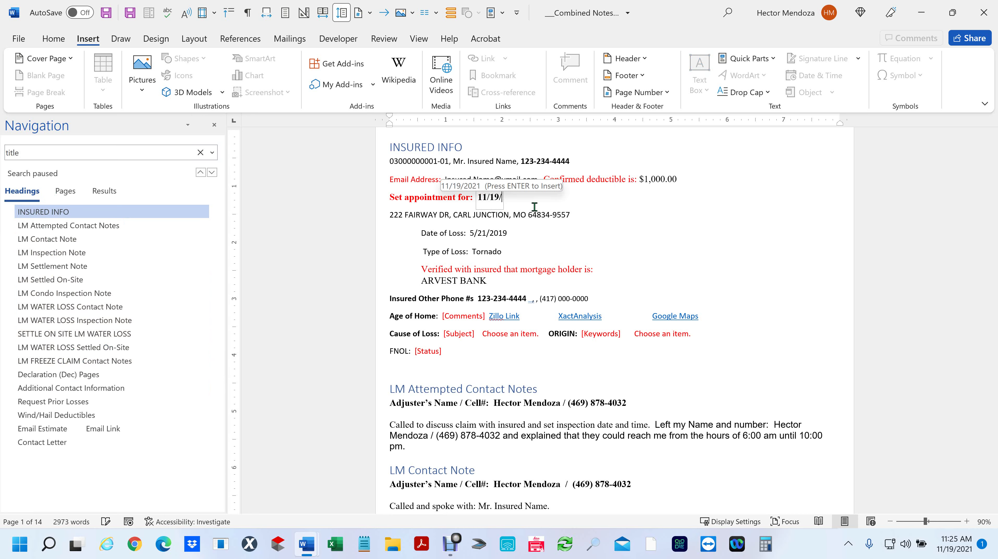
pyautogui.write('2021 ')
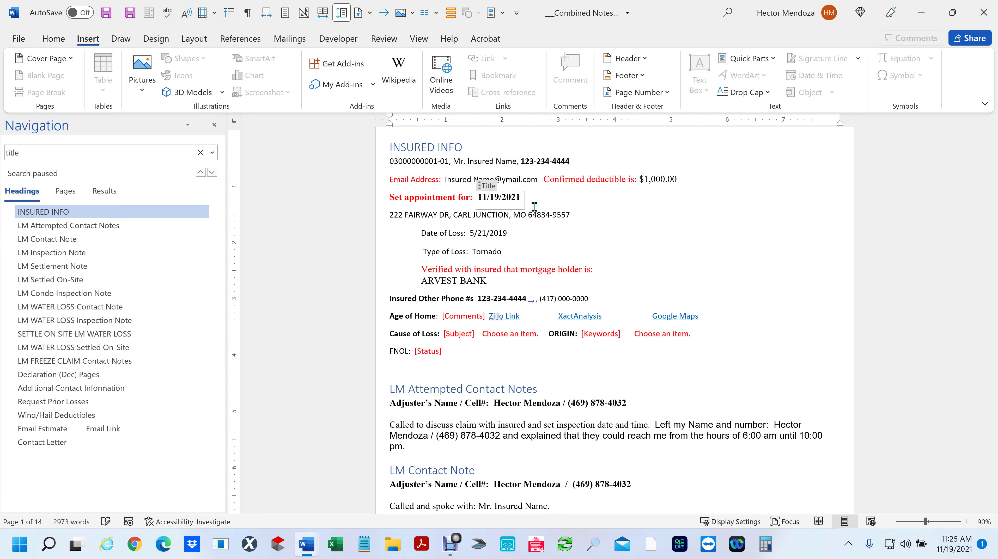
pyautogui.write('at 3:00 pm')
pyautogui.click(670, 226)
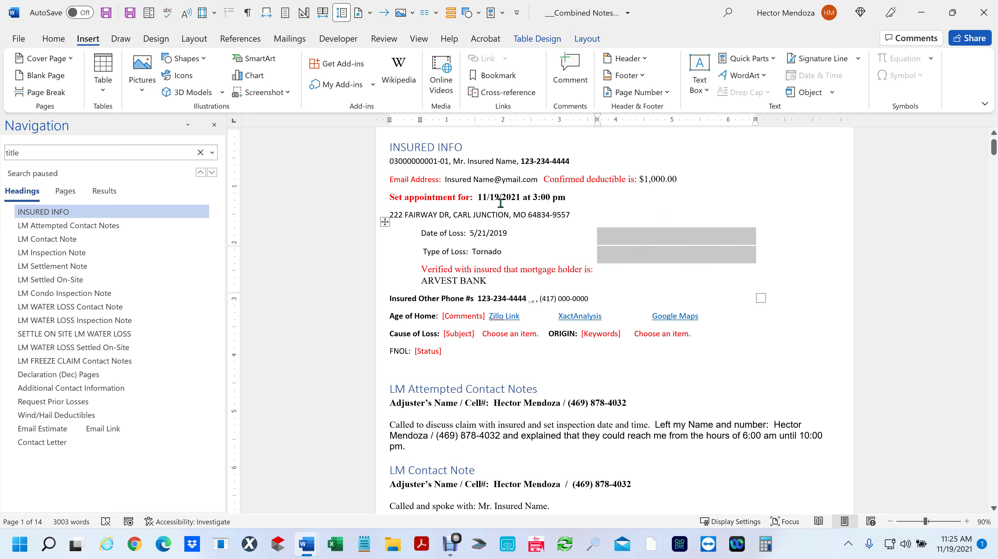
# Step: Search the document for "11/19" and view the repeated appointment date in the LM Contact and LM Inspection notes
pyautogui.click(46, 154)
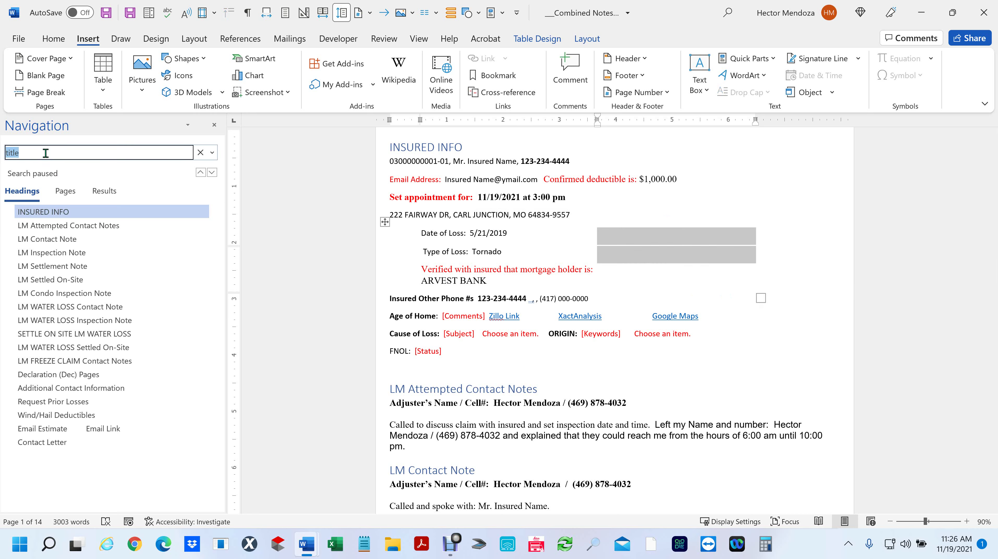
pyautogui.write('11')
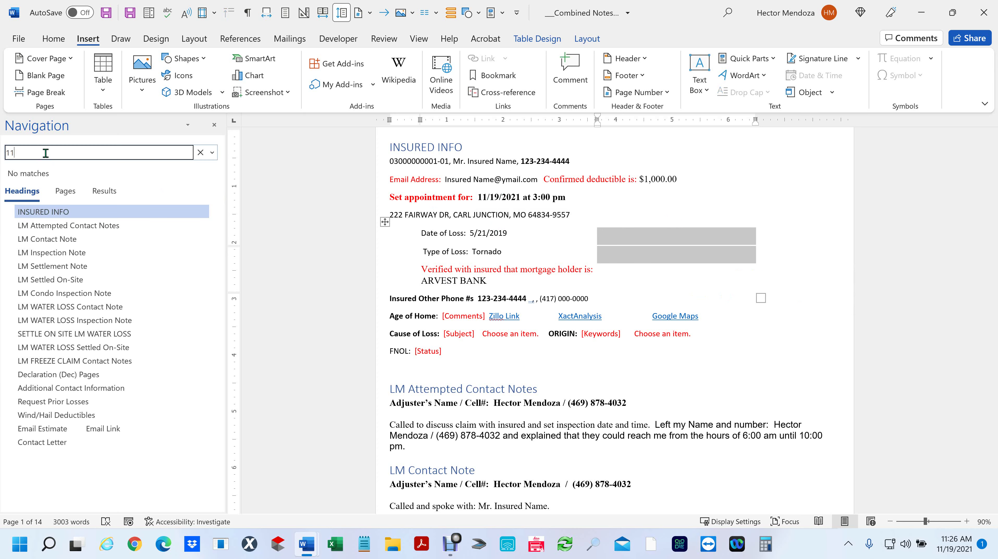
pyautogui.write('?/19')
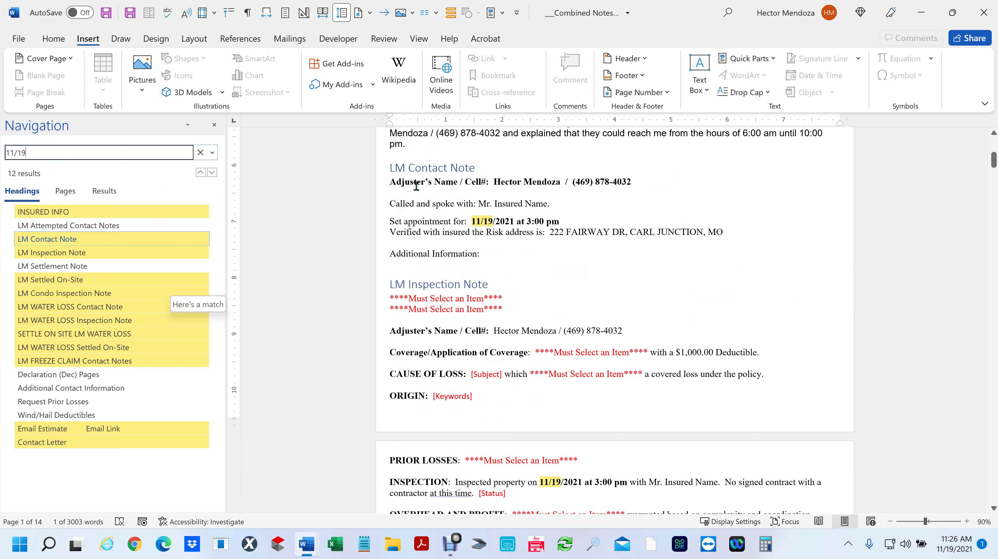
pyautogui.scroll(-2, 464, 272)
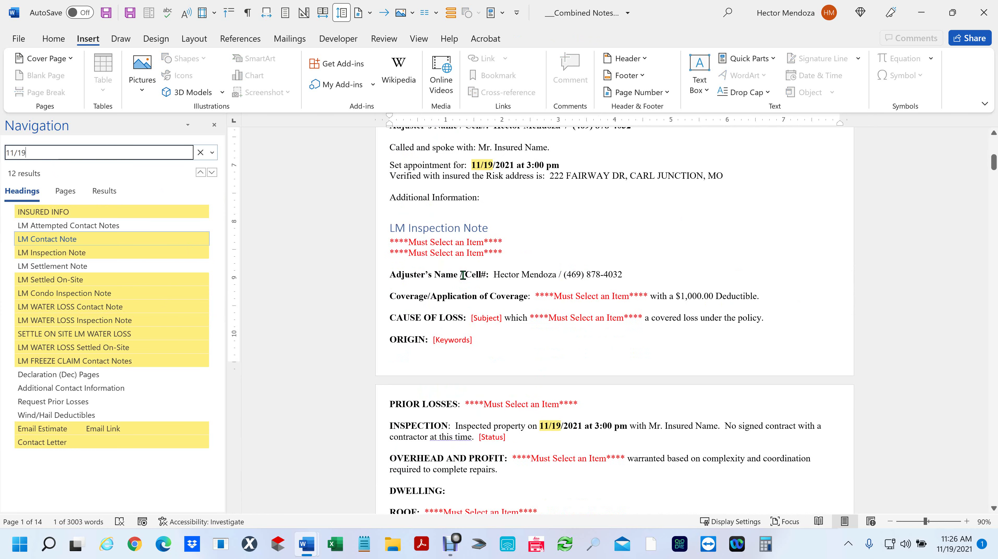
pyautogui.scroll(-3, 463, 275)
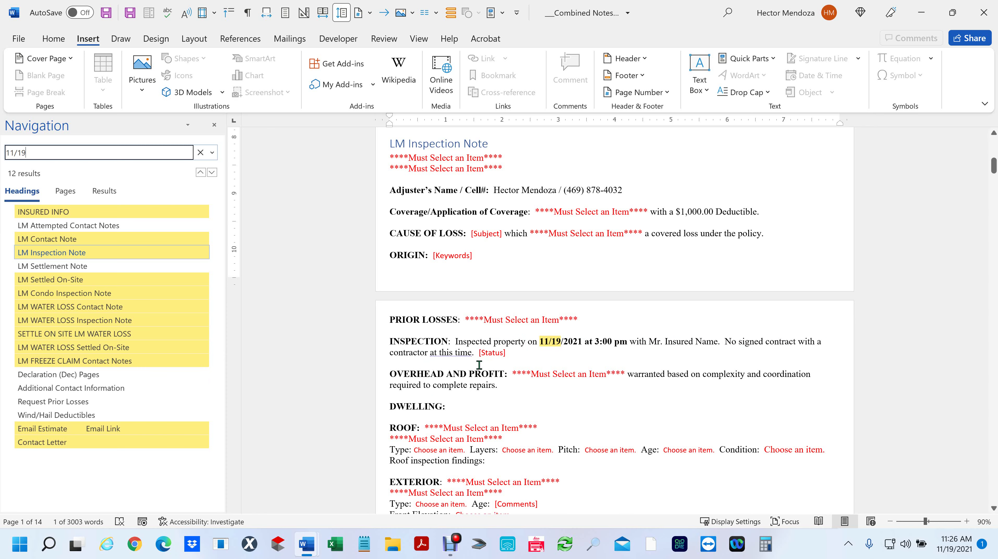
pyautogui.scroll(-3, 507, 356)
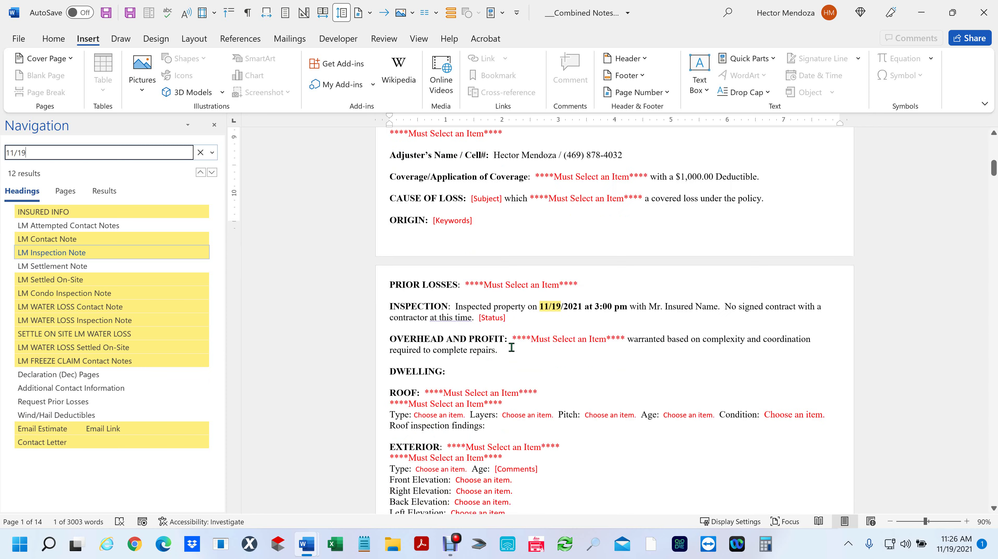
pyautogui.scroll(15, 550, 328)
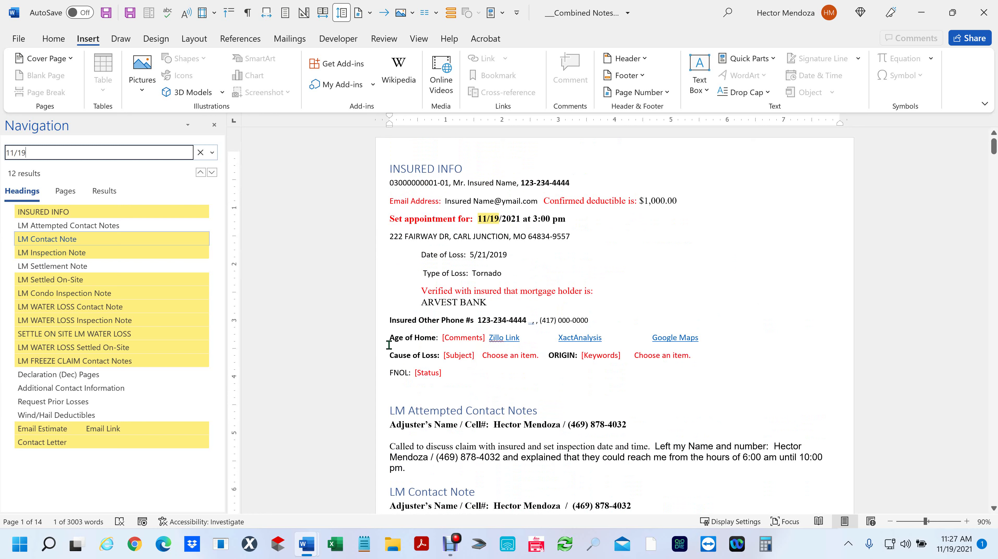
# Step: Fill the Comments field beside Age of Home with "Built in 1987"
pyautogui.click(466, 342)
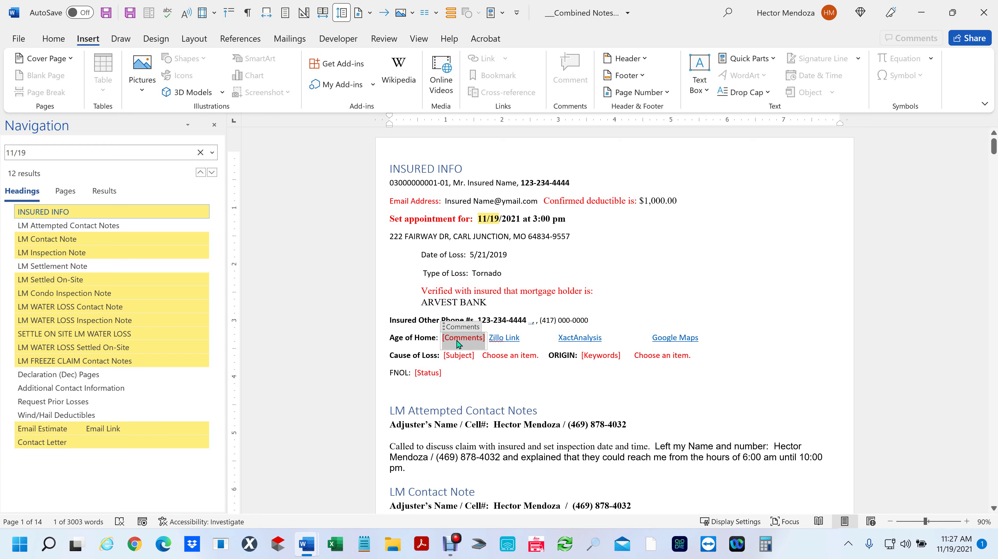
pyautogui.write('Buil')
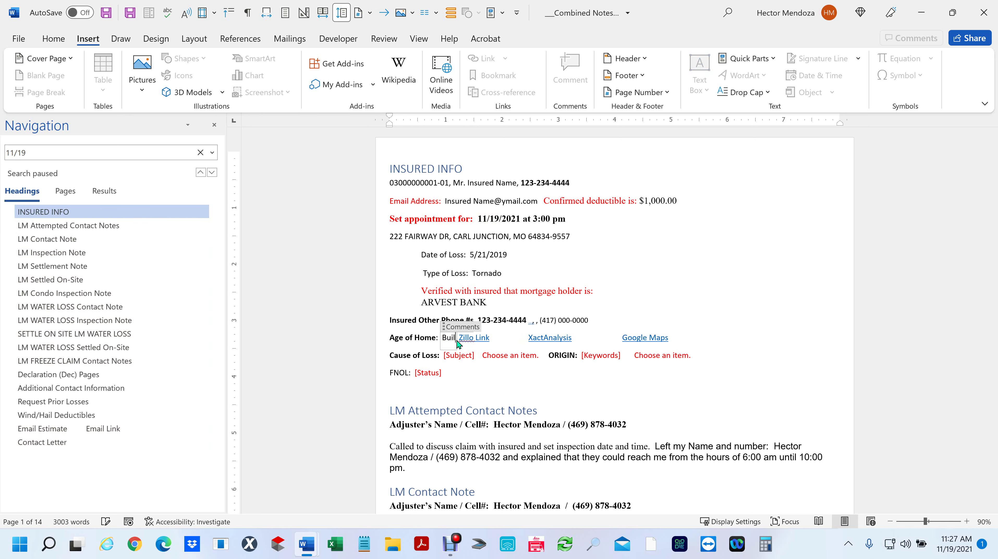
pyautogui.write('t in 19')
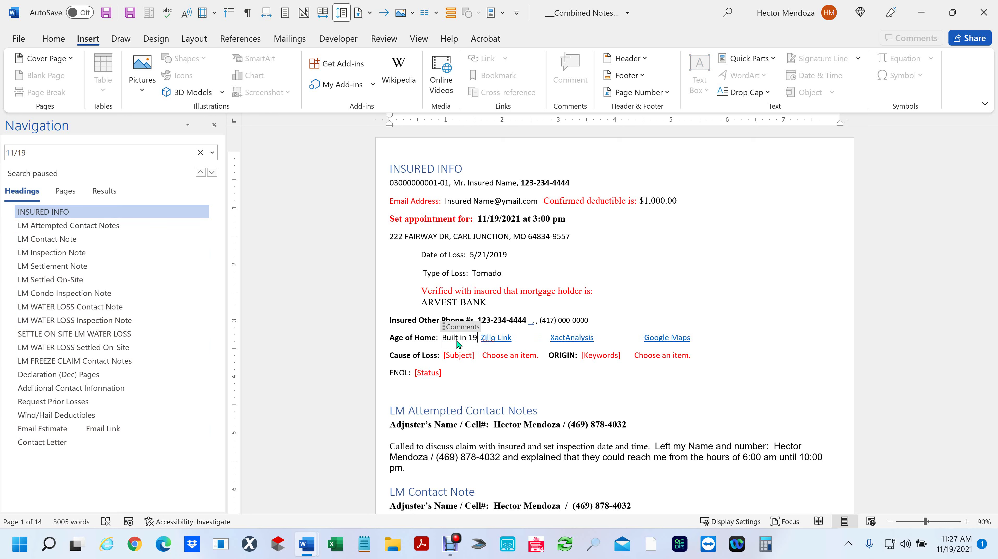
pyautogui.write('87')
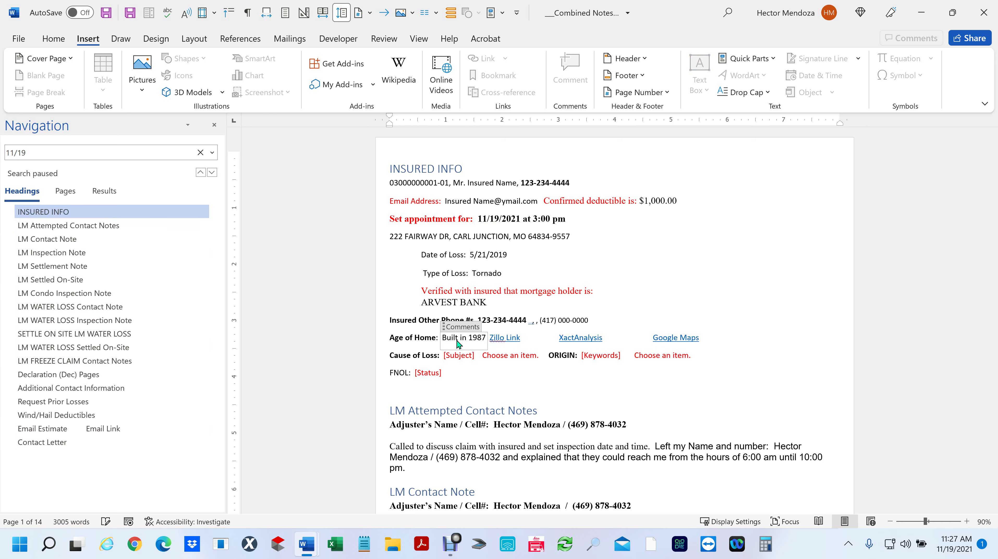
pyautogui.click(632, 321)
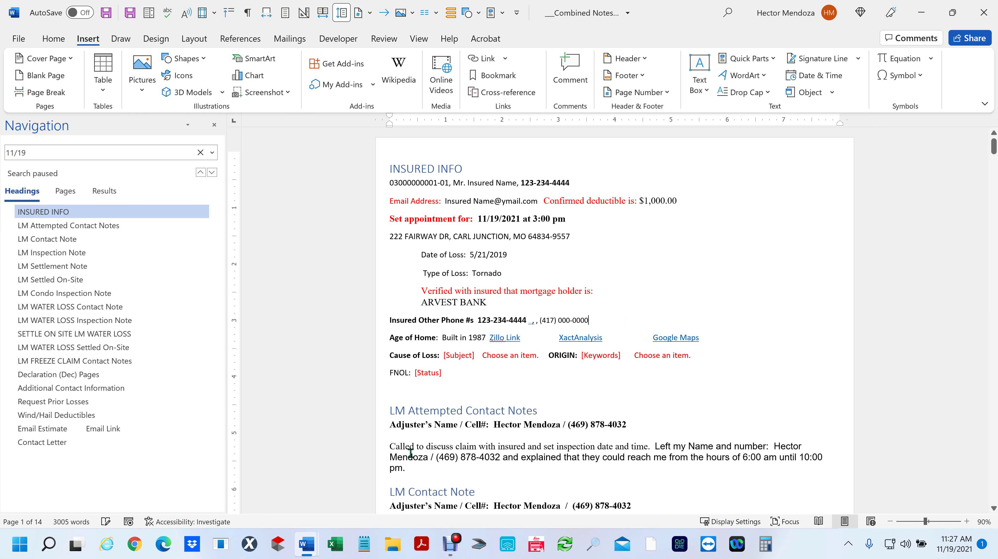
# Step: Select the filled Age of Home field and look through the contact and inspection notes below it
pyautogui.click(452, 338)
pyautogui.scroll(-6, 605, 285)
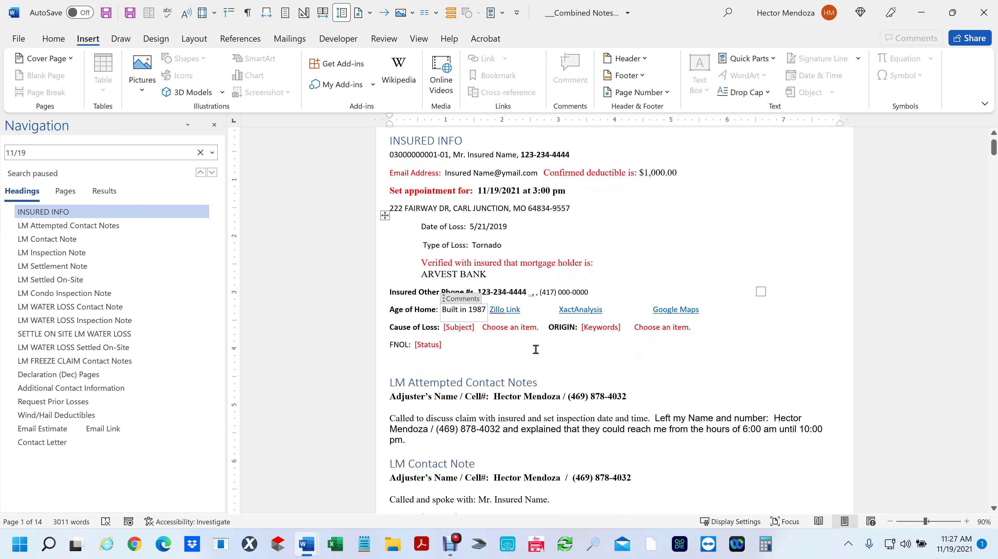
pyautogui.scroll(-4, 600, 265)
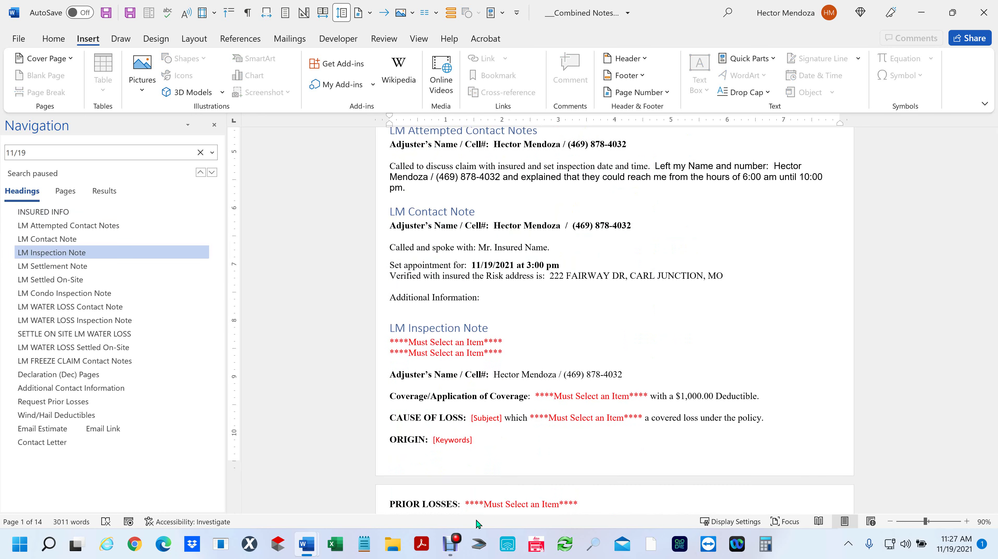
pyautogui.scroll(5, 591, 338)
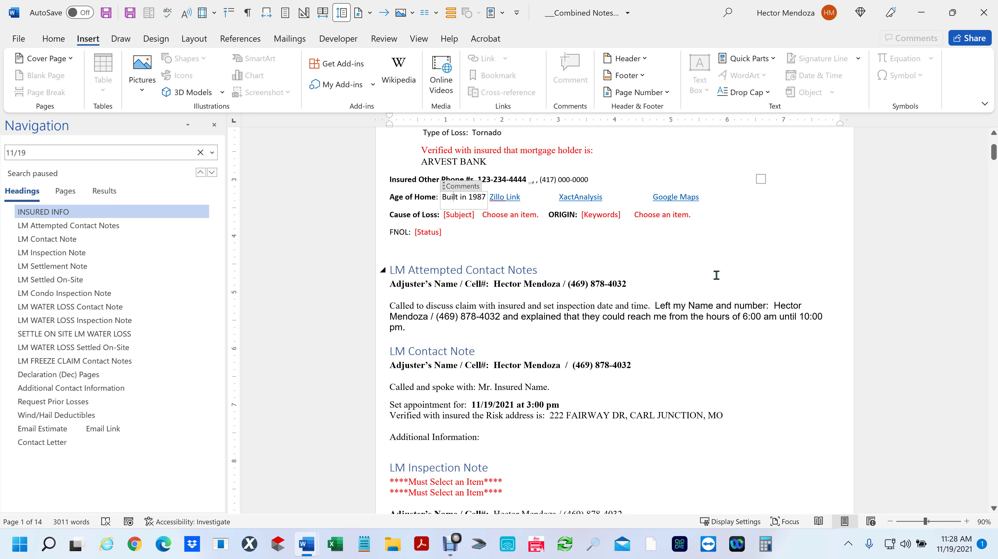
# Step: Place the cursor on the blank line below FNOL, look over the Quick Parts field names, and close the list without inserting
pyautogui.click(755, 256)
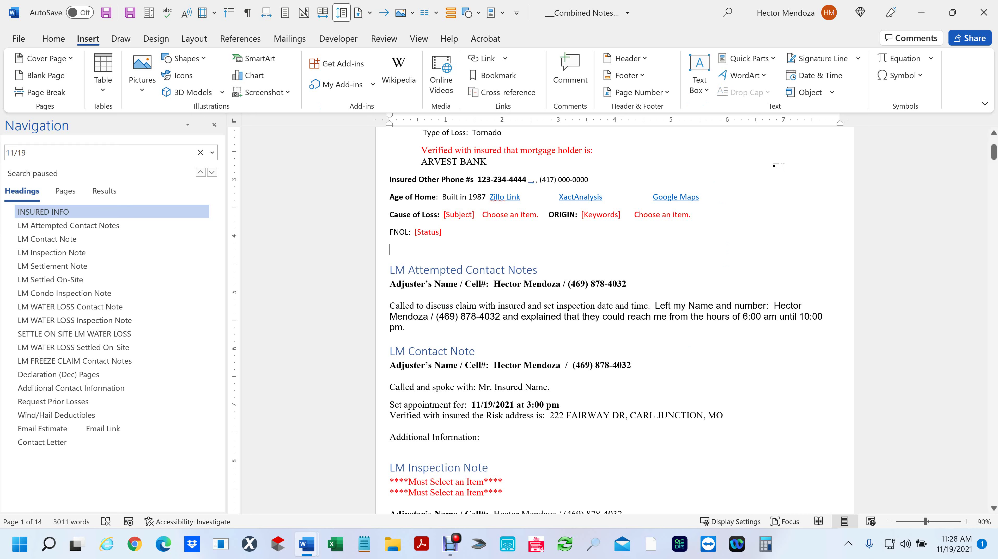
pyautogui.click(774, 58)
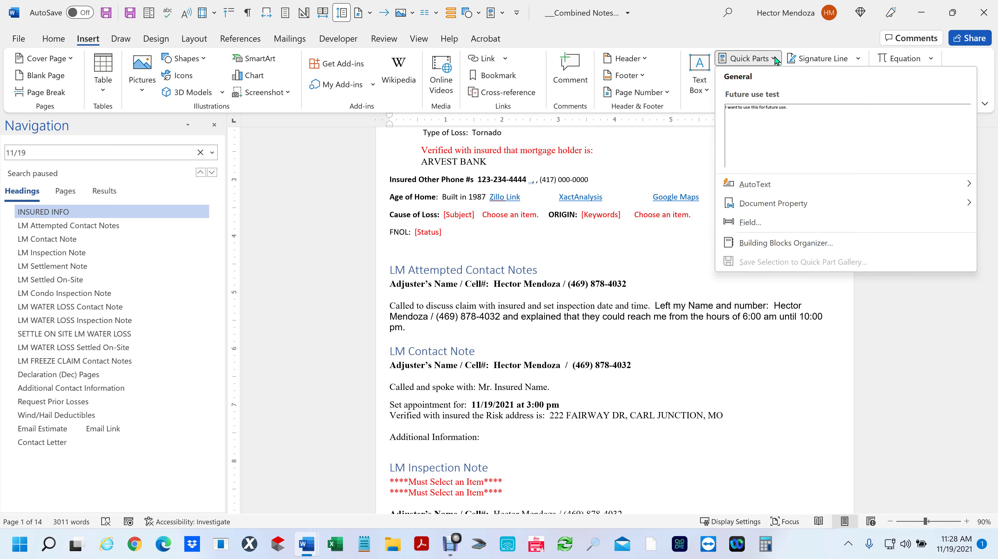
pyautogui.moveTo(764, 185)
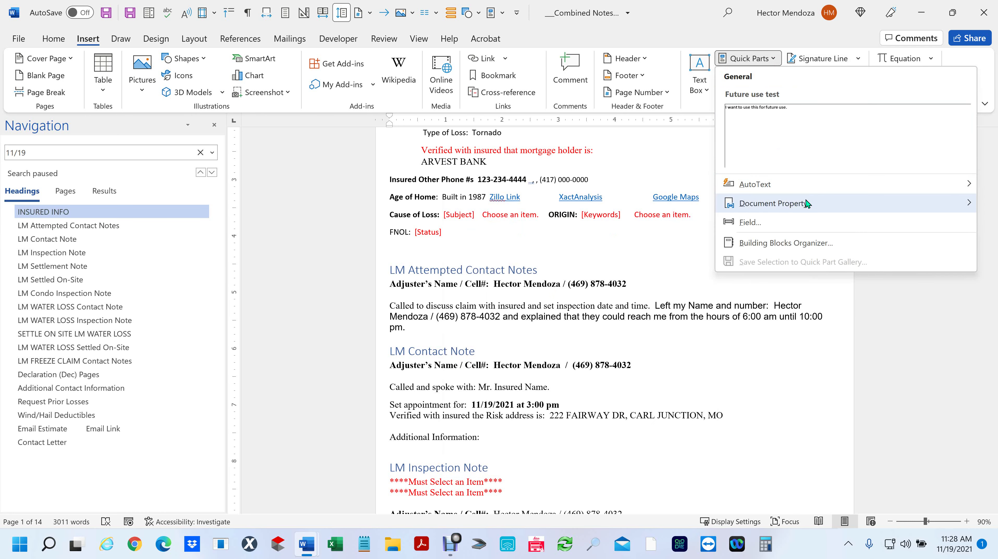
pyautogui.moveTo(789, 212)
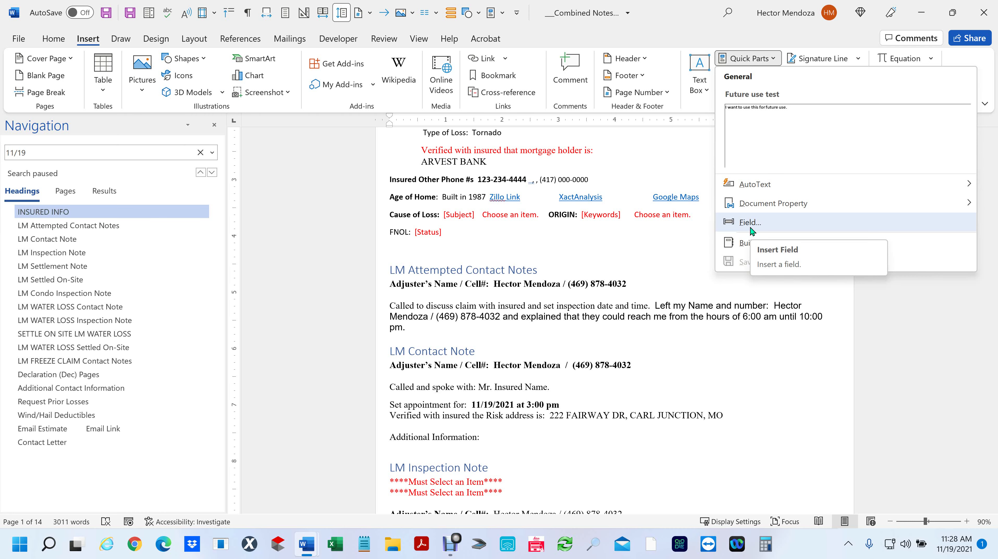
pyautogui.click(750, 222)
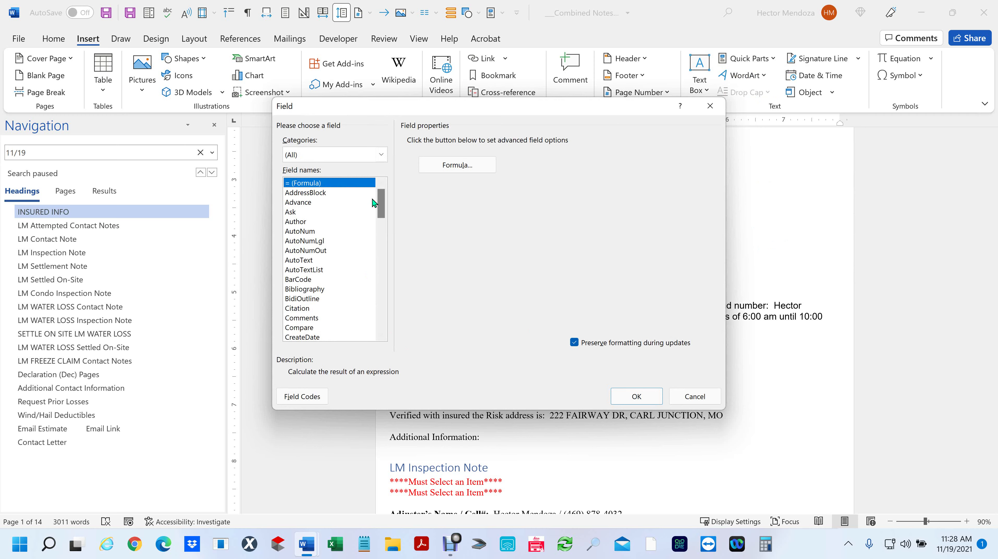
pyautogui.moveTo(378, 203)
pyautogui.mouseDown()
pyautogui.moveTo(368, 311)
pyautogui.moveTo(378, 313)
pyautogui.moveTo(379, 196)
pyautogui.mouseUp()
pyautogui.click(691, 397)
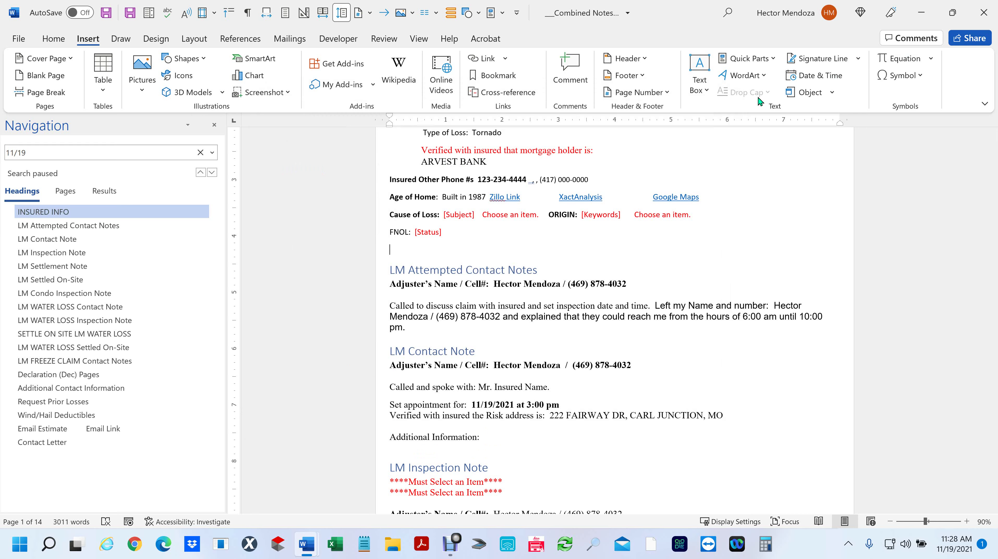
# Step: Open the Building Blocks Organizer and preview the "I love my wife" AutoText and several bibliography blocks, including Works Cited
pyautogui.click(773, 58)
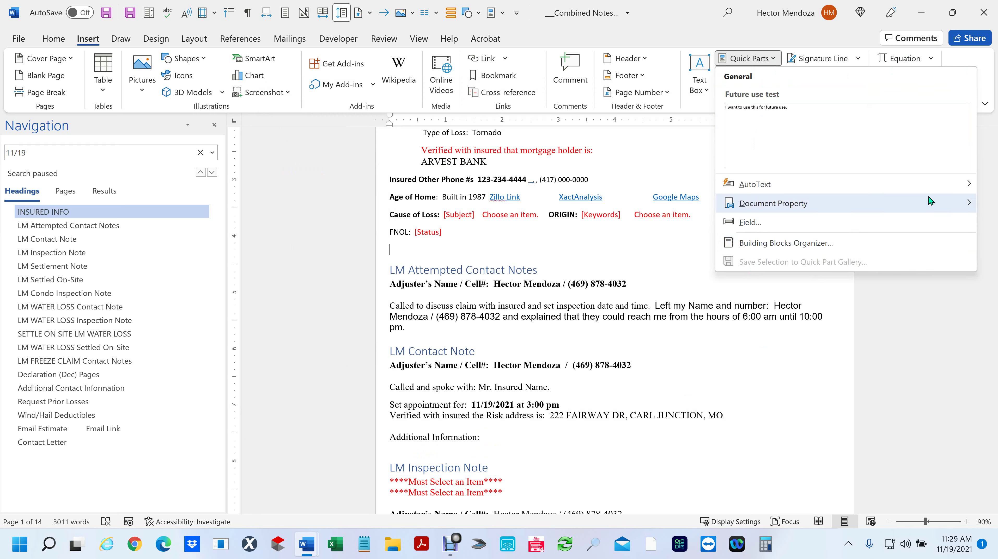
pyautogui.moveTo(961, 182)
pyautogui.scroll(-2, 572, 297)
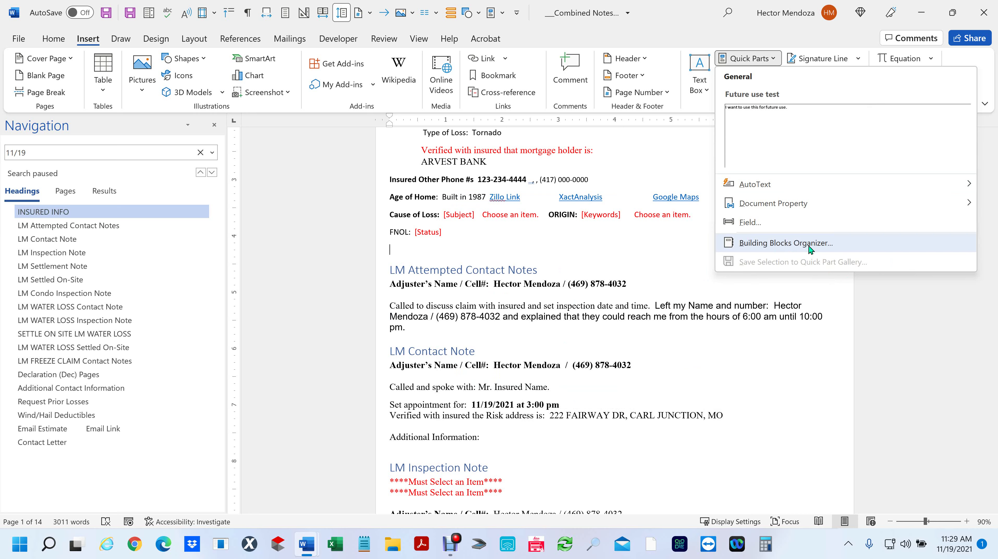
pyautogui.click(810, 247)
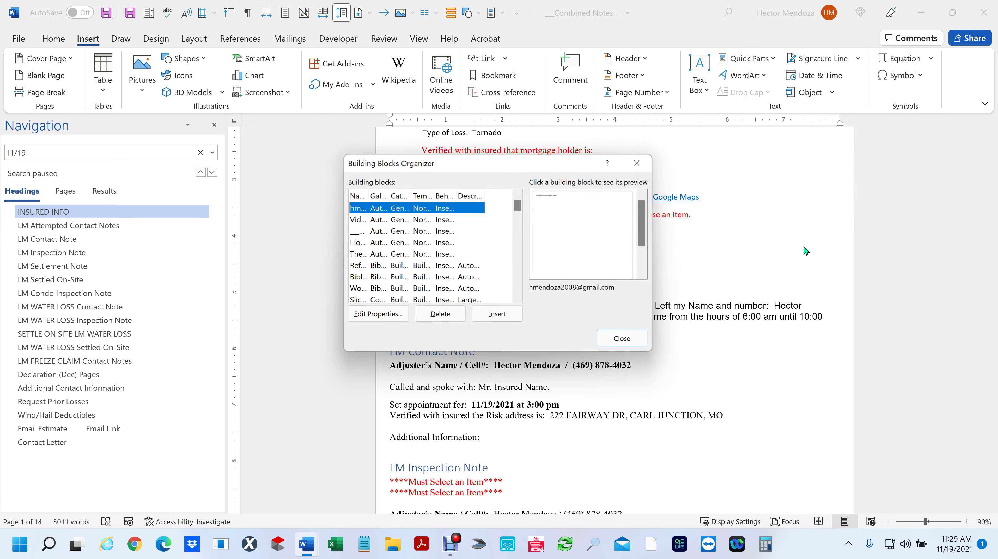
pyautogui.click(385, 244)
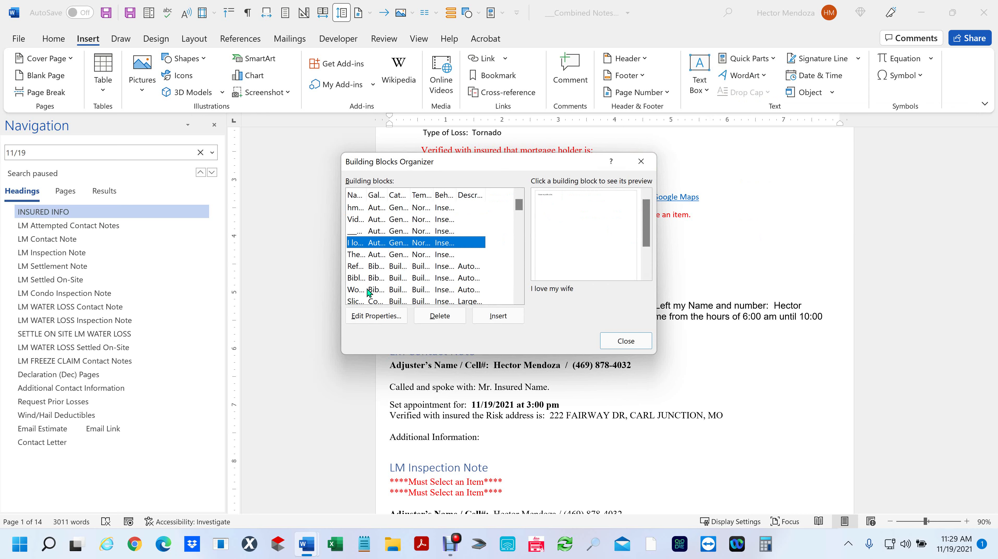
pyautogui.click(370, 269)
pyautogui.click(376, 281)
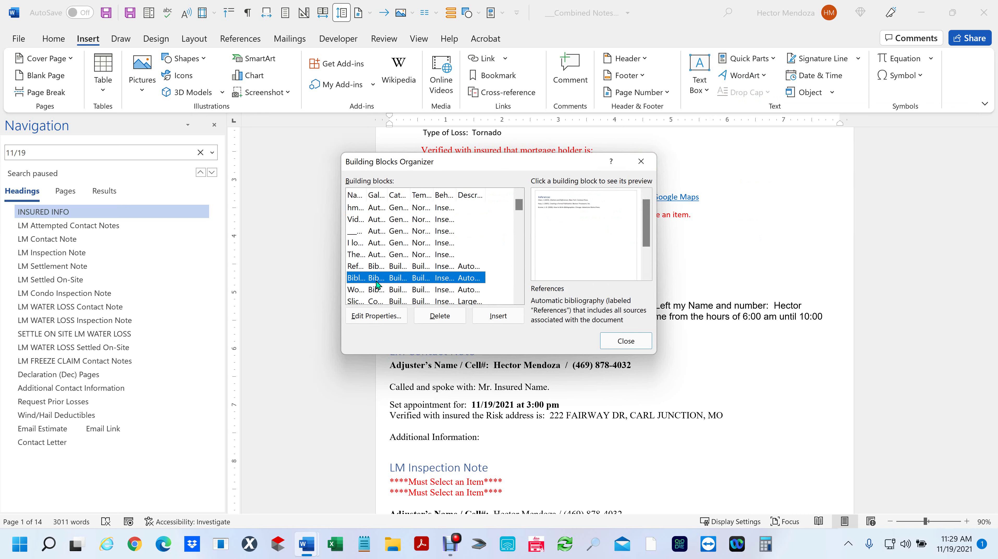
pyautogui.click(375, 296)
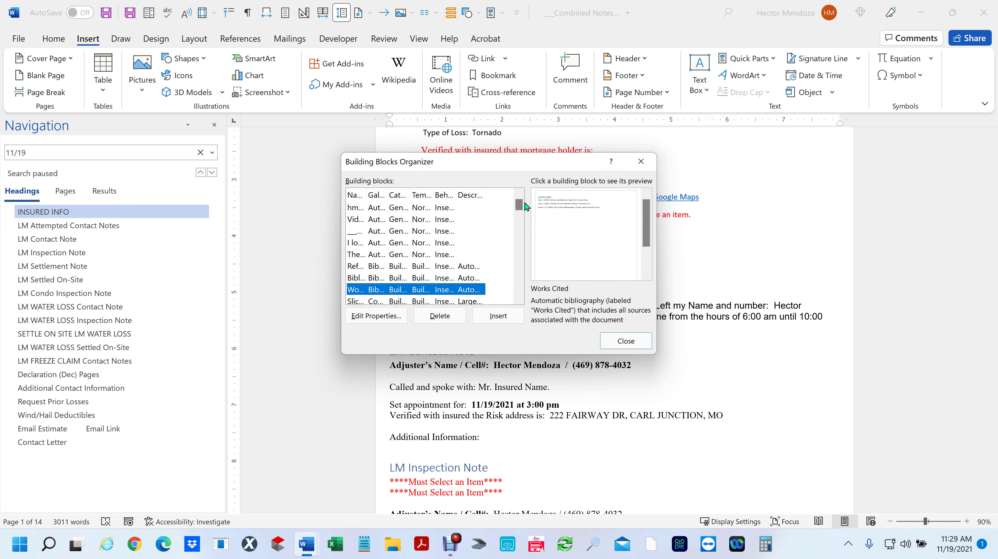
# Step: Preview page number and text box building blocks, including Large Italics, Brackets and Sideline Sidebar, and close the organizer without inserting
pyautogui.moveTo(519, 205); pyautogui.dragTo(519, 240)
pyautogui.click(410, 258)
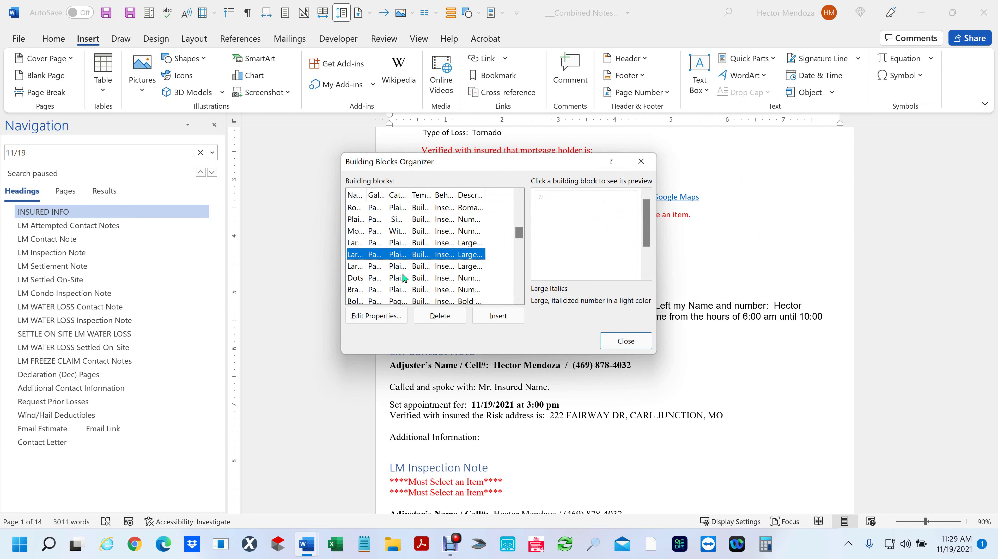
pyautogui.click(405, 279)
pyautogui.click(403, 291)
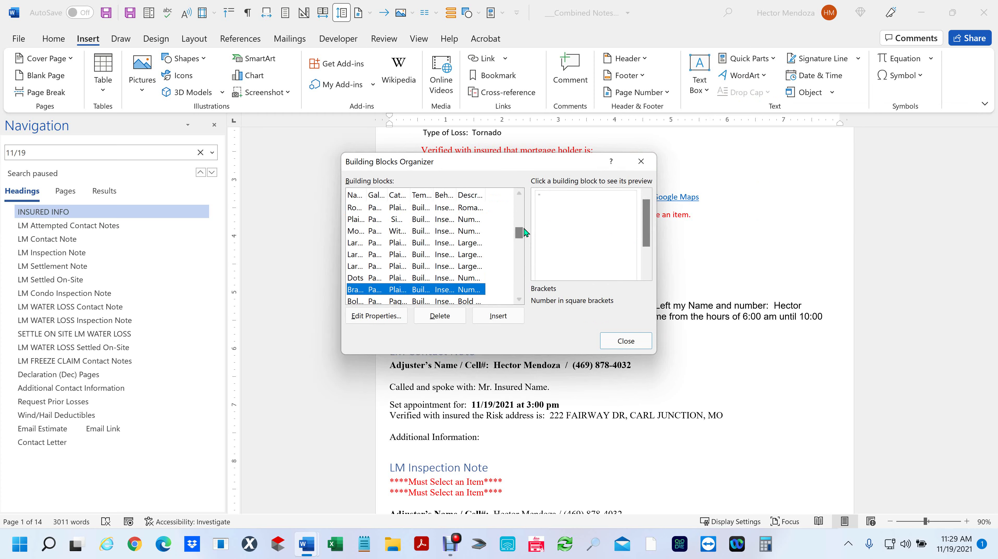
pyautogui.moveTo(519, 234); pyautogui.dragTo(522, 280)
pyautogui.click(415, 255)
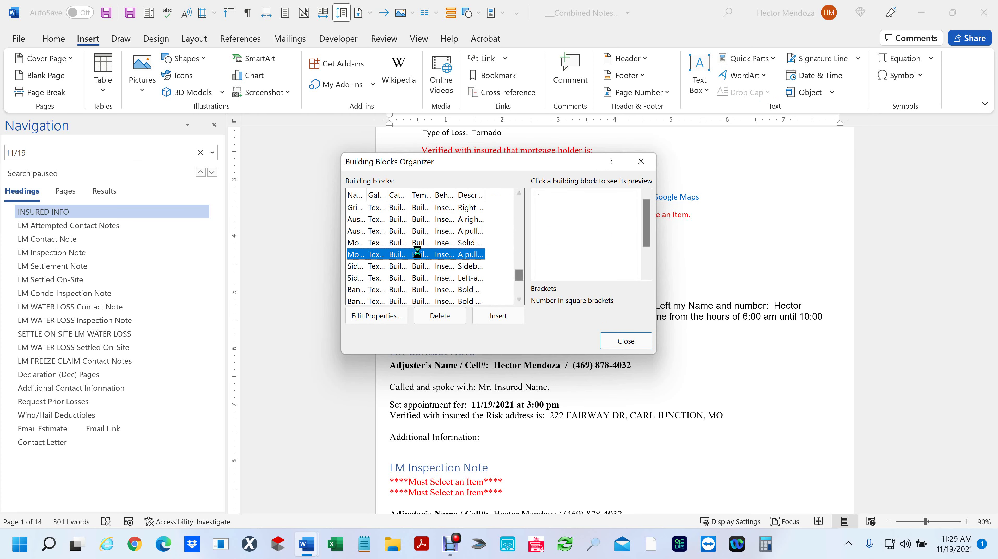
pyautogui.click(410, 266)
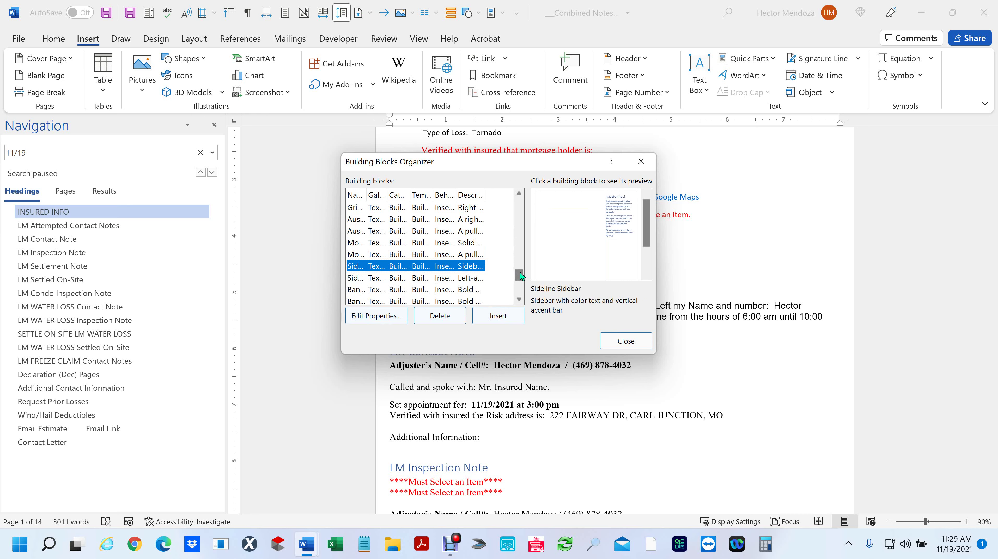
pyautogui.moveTo(520, 273); pyautogui.dragTo(519, 203)
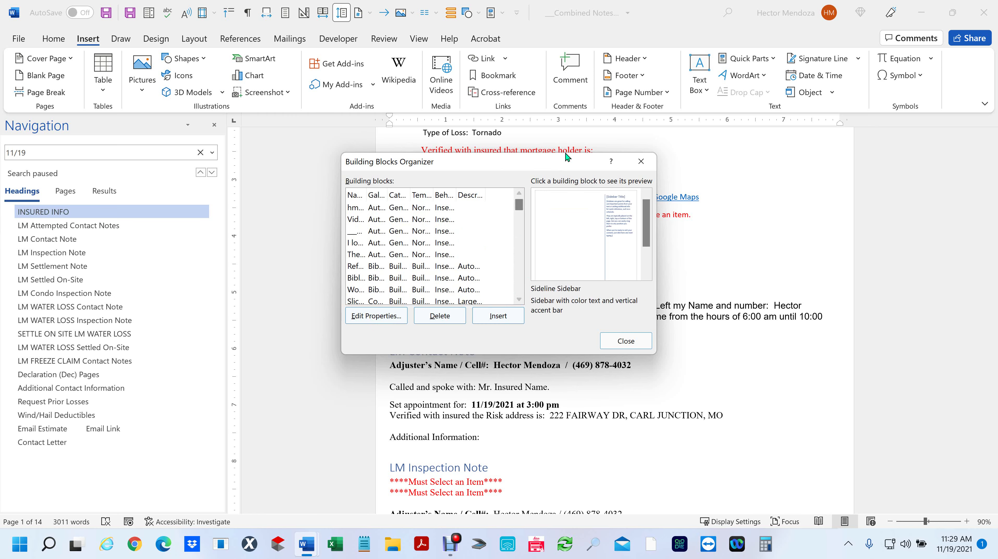
pyautogui.moveTo(561, 158); pyautogui.dragTo(608, 163)
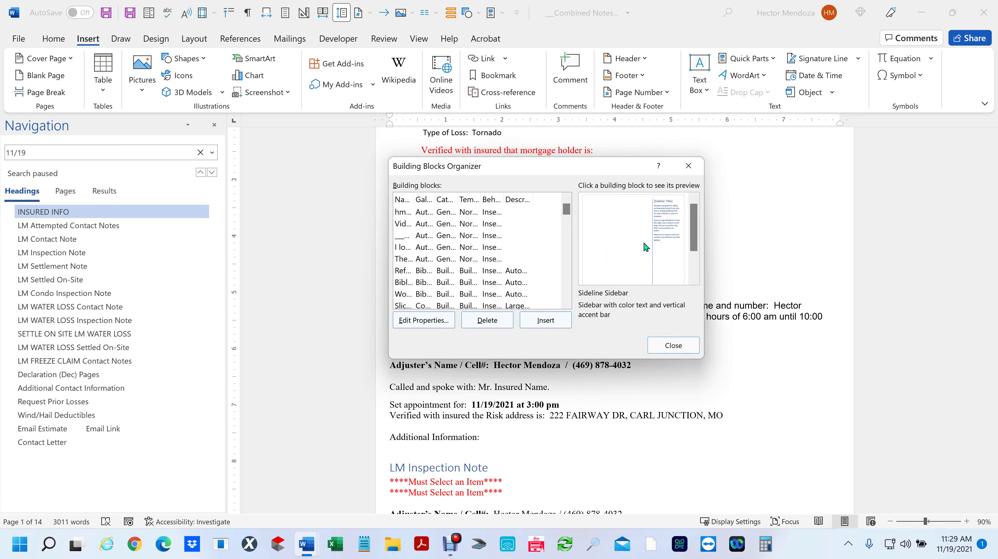
pyautogui.click(670, 347)
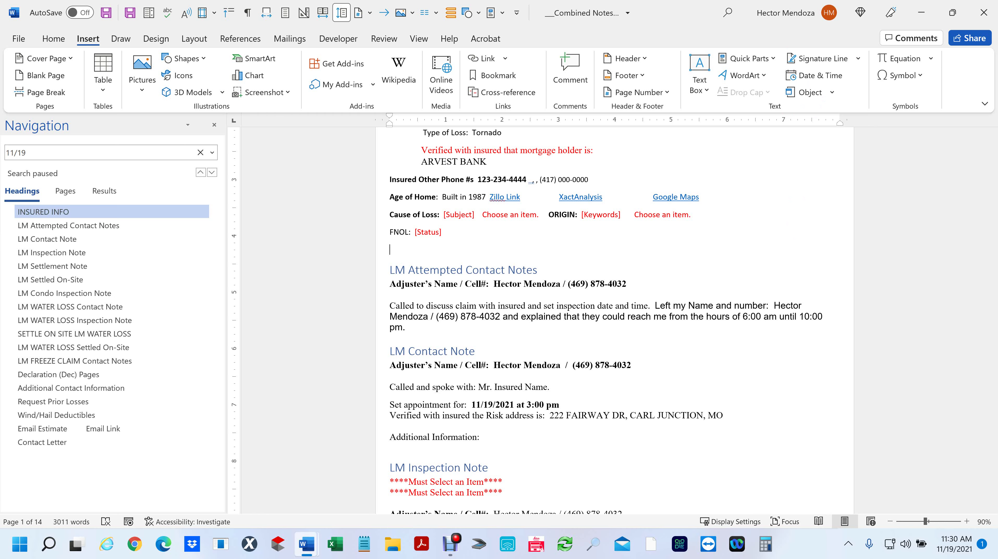
# Step: Switch to the document listing the Insert tab topics, highlight the topics from Text Box to Text from file, and highlight the first line
pyautogui.moveTo(314, 553)
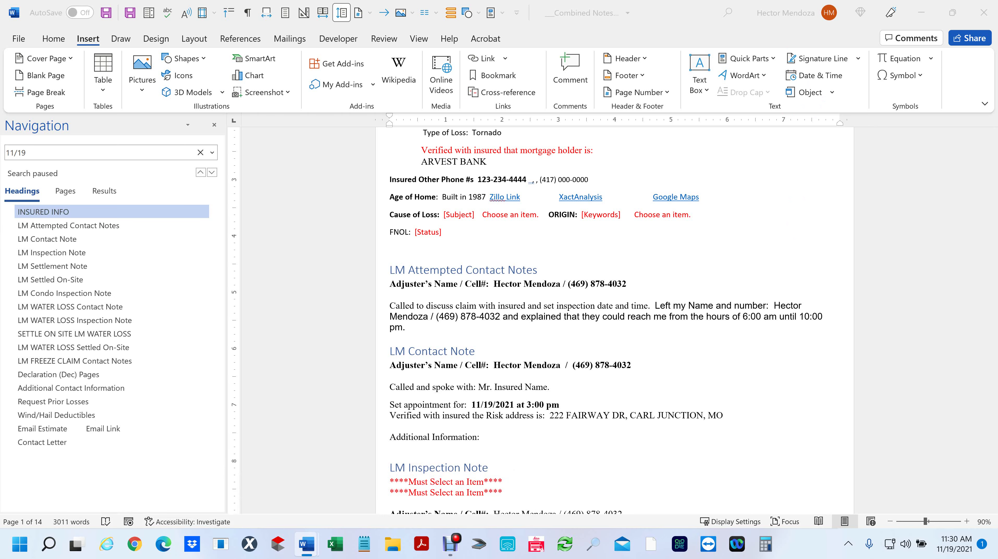
pyautogui.hotkey('alt', 'Tab')
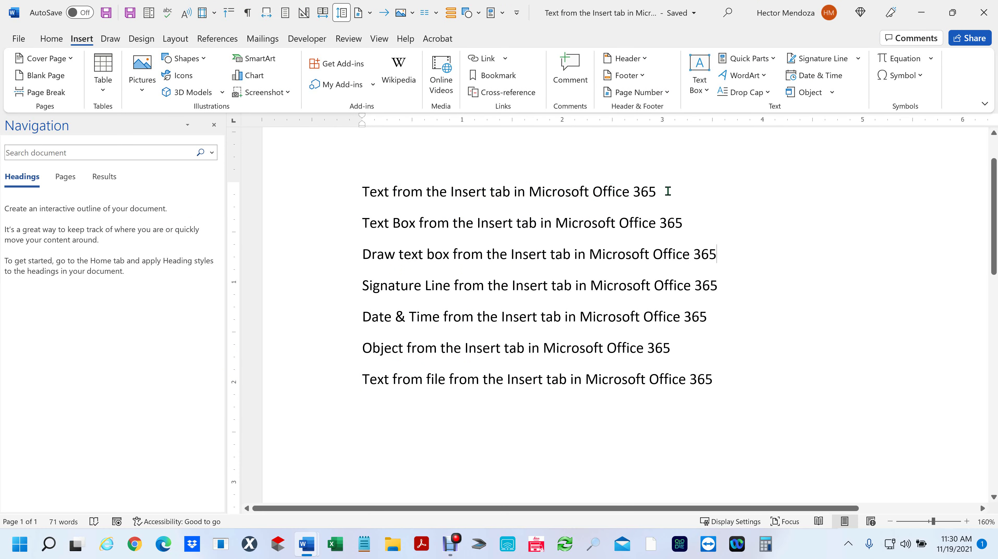
pyautogui.moveTo(361, 223); pyautogui.dragTo(744, 386)
pyautogui.click(818, 392)
pyautogui.moveTo(362, 192); pyautogui.dragTo(672, 191)
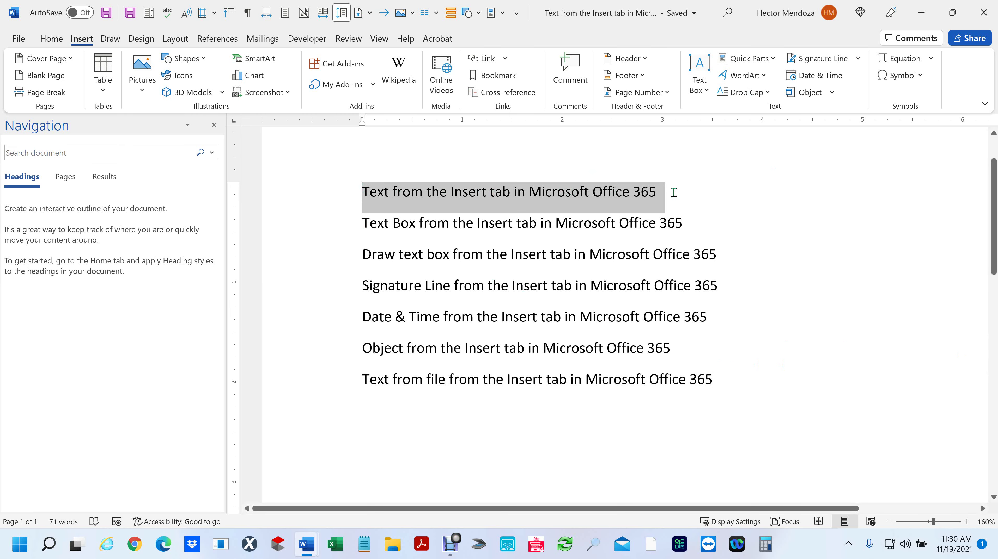
# Step: Return to the claim notes document, view the Object insertion options, and close them without inserting anything
pyautogui.press('super+Down')
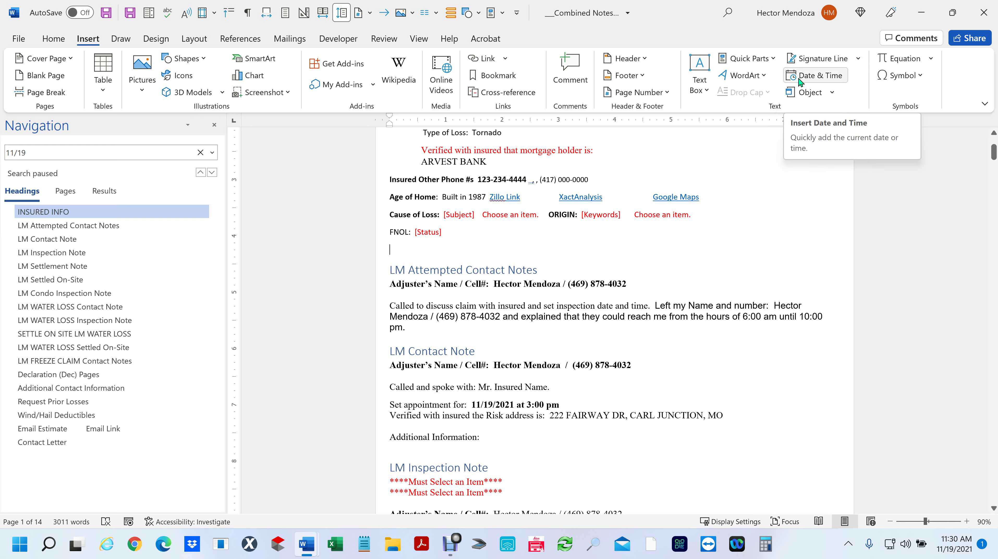
pyautogui.click(830, 95)
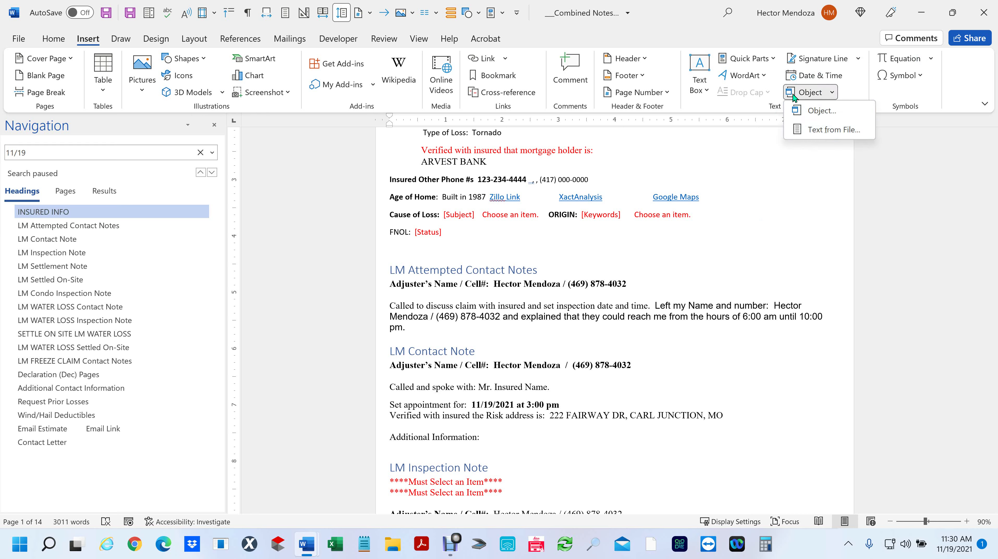
pyautogui.click(693, 241)
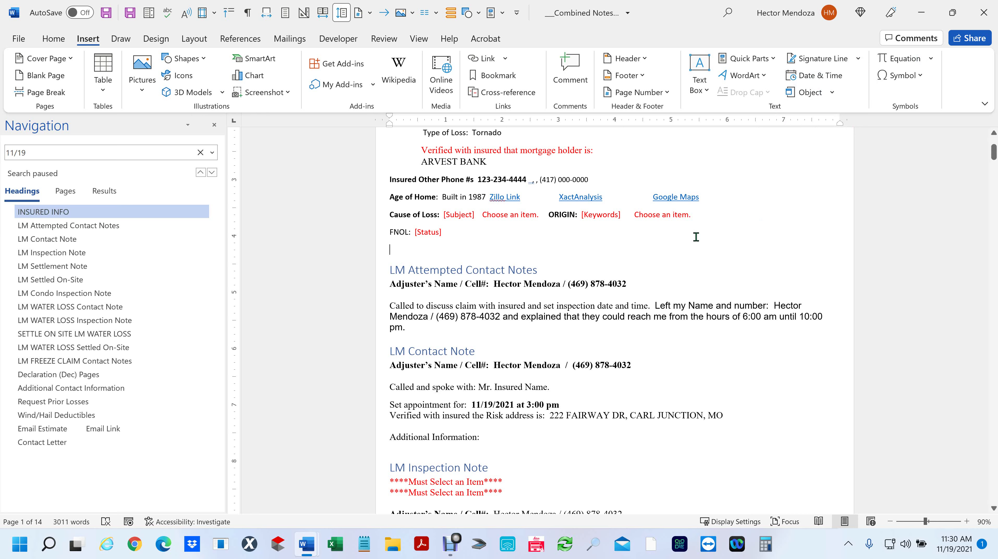
# Step: Set the Coverage/Application of Coverage field in the LM Inspection Note to "Landlord Basic Form"
pyautogui.scroll(-2, 495, 327)
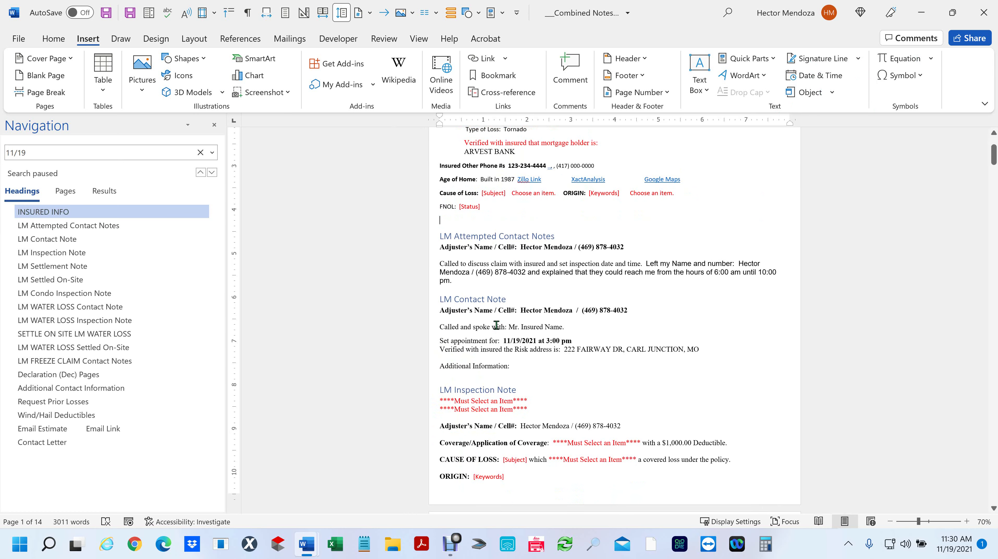
pyautogui.scroll(-3, 521, 337)
pyautogui.scroll(3, 568, 359)
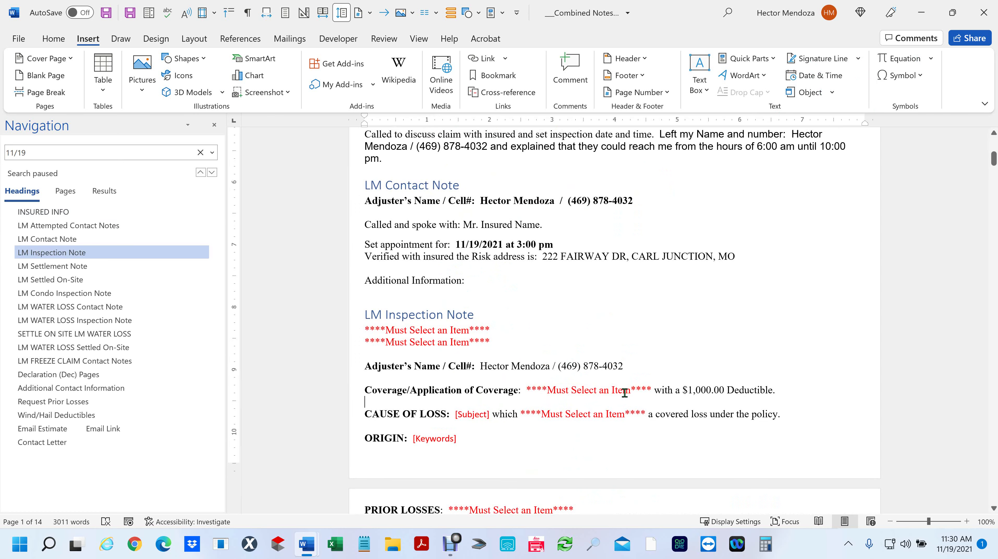
pyautogui.click(619, 391)
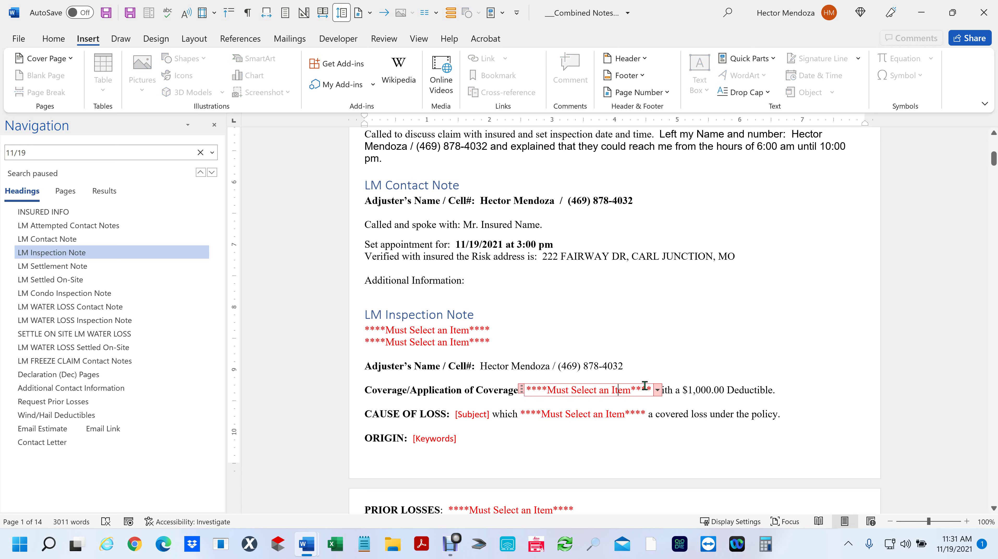
pyautogui.click(657, 390)
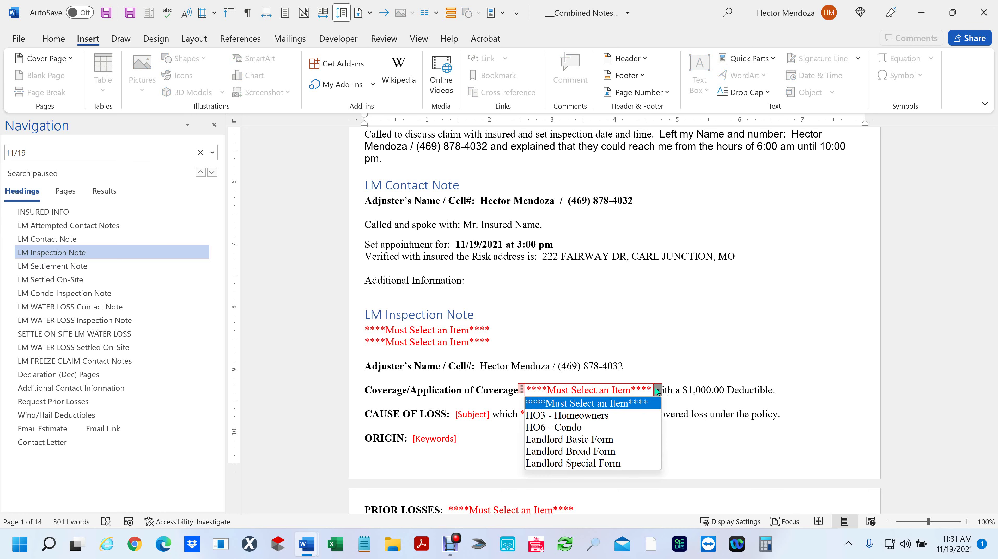
pyautogui.click(584, 439)
# Step: Choose an option for the unfilled "Must Select an Item" field in the CAUSE OF LOSS line of the LM Inspection Note
pyautogui.scroll(-3, 658, 288)
pyautogui.click(623, 287)
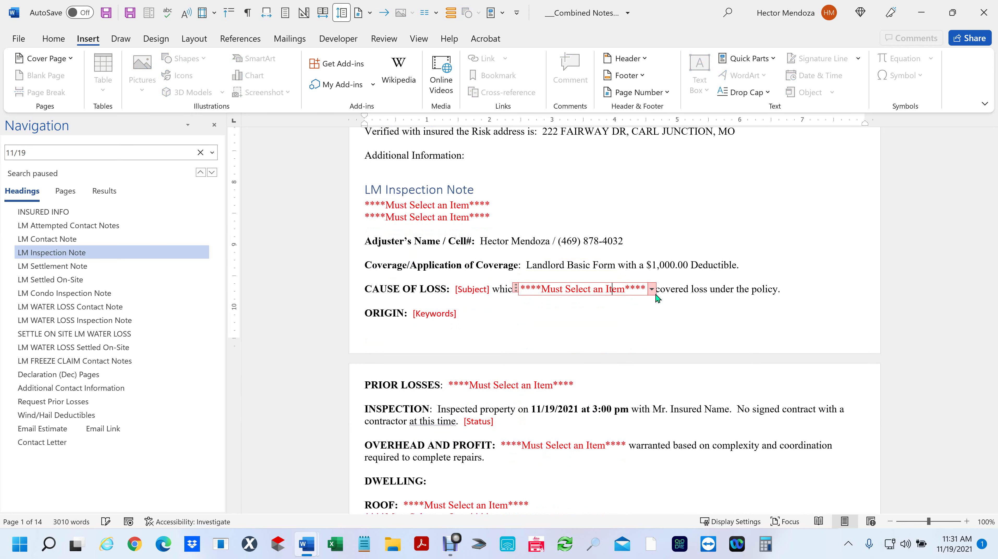
pyautogui.click(652, 289)
pyautogui.click(595, 315)
# Step: Set the roof Type field in the DWELLING section of the inspection note to "40 year laminate"
pyautogui.scroll(-5, 595, 316)
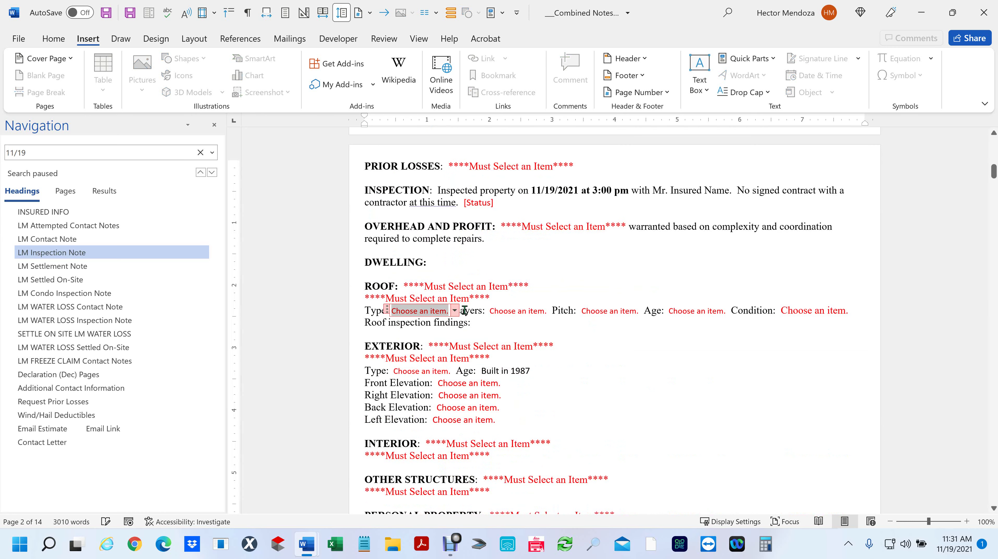
pyautogui.click(449, 311)
pyautogui.click(447, 311)
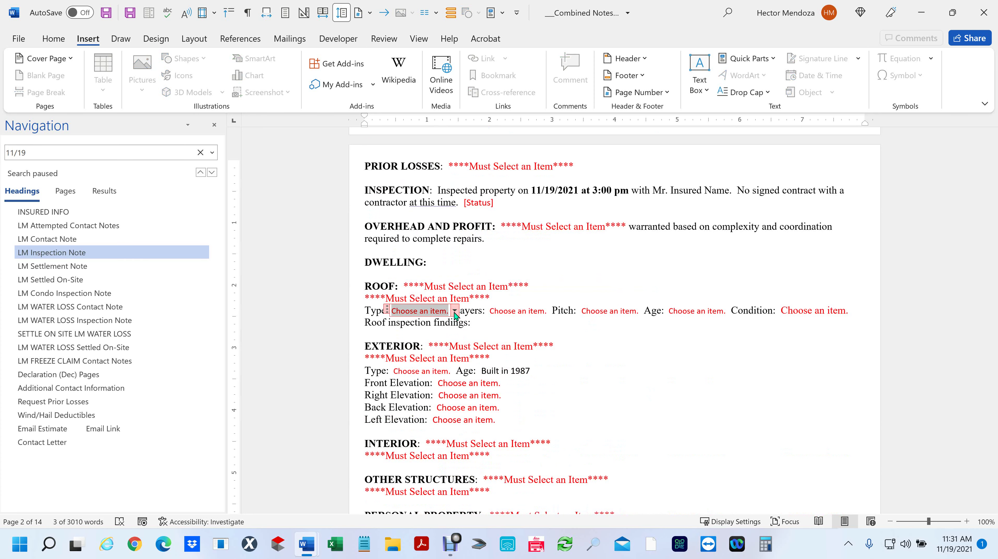
pyautogui.click(454, 312)
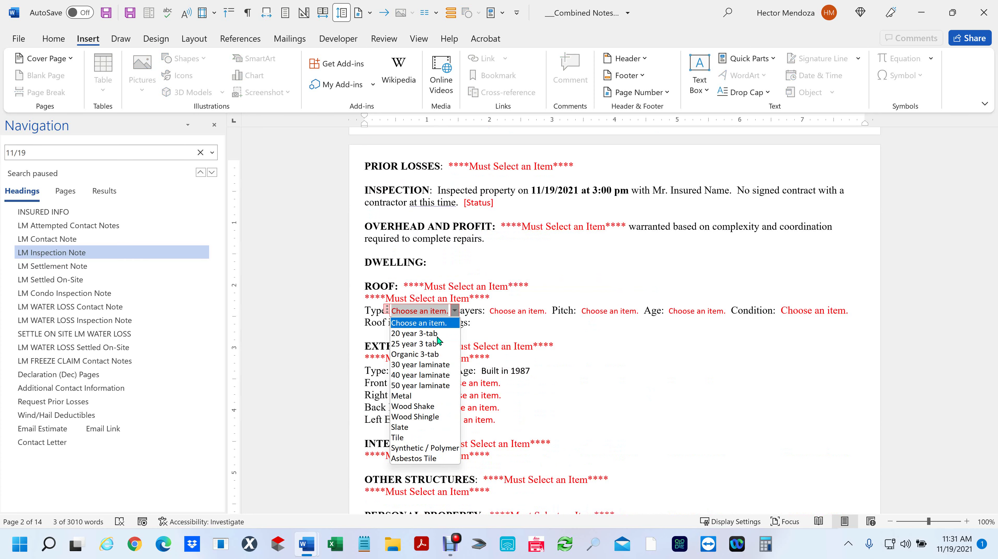
pyautogui.click(419, 375)
# Step: Set the roof Layers field to 3 and select the Front Elevation field in the EXTERIOR section
pyautogui.click(547, 311)
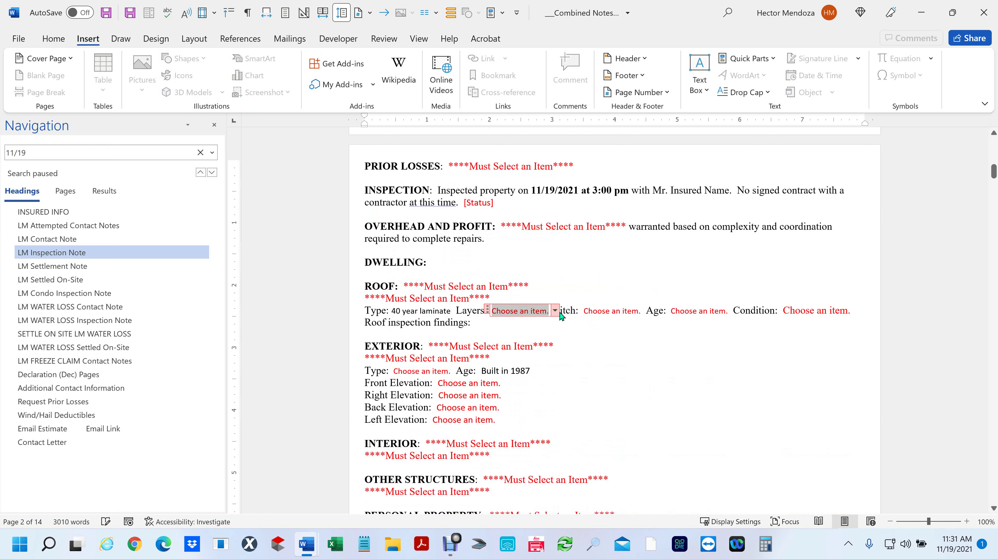
pyautogui.click(556, 312)
pyautogui.click(516, 356)
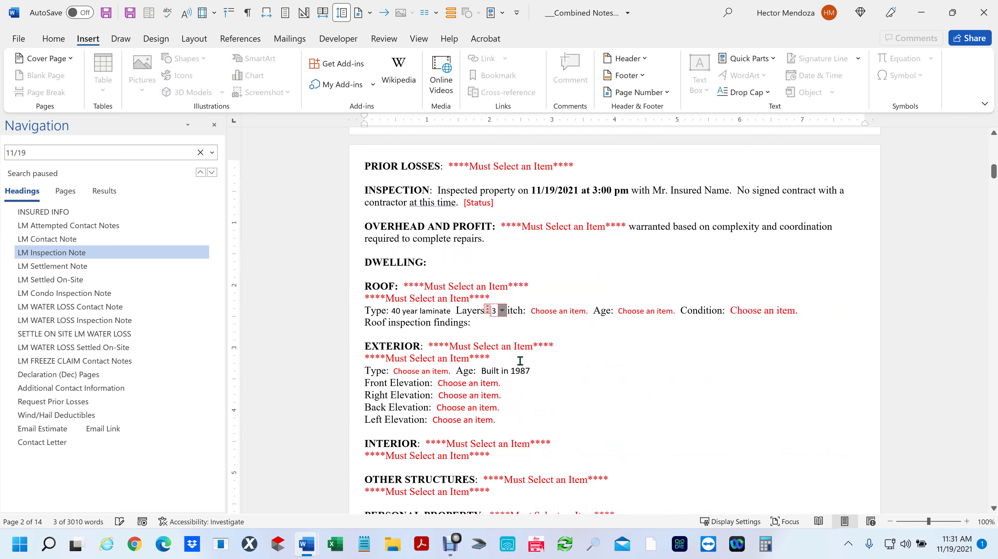
pyautogui.click(594, 387)
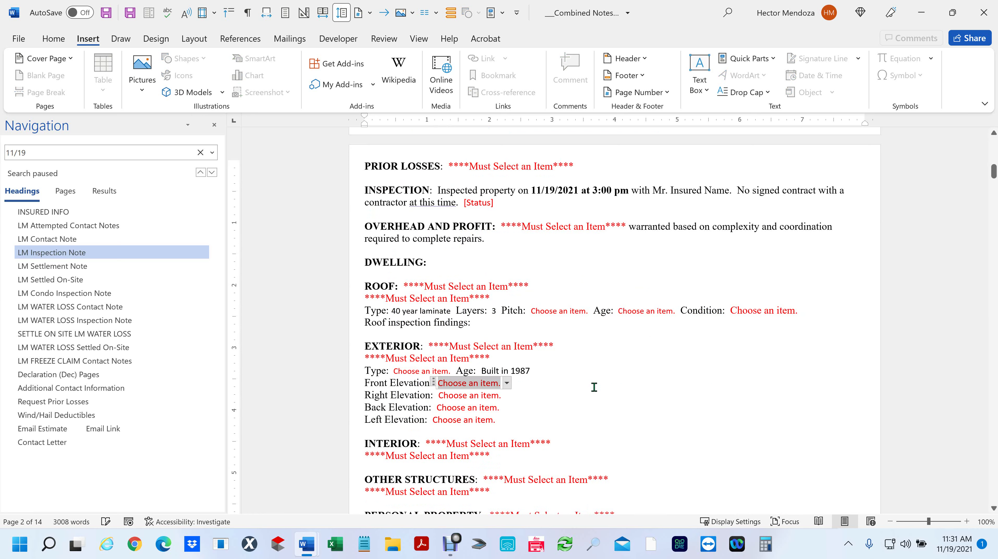